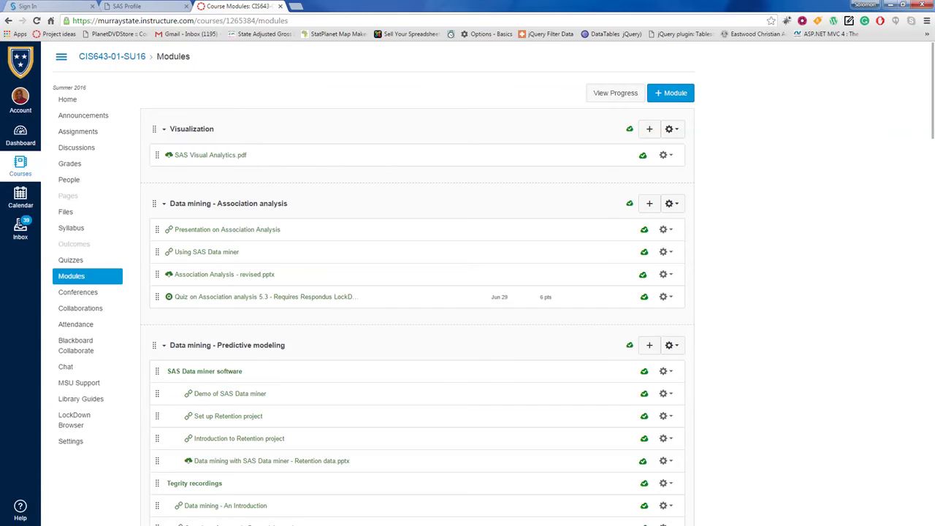
# Step: Switch to the timed-out SAS Profile tab and select its web address
pyautogui.click(127, 7)
pyautogui.click(329, 20)
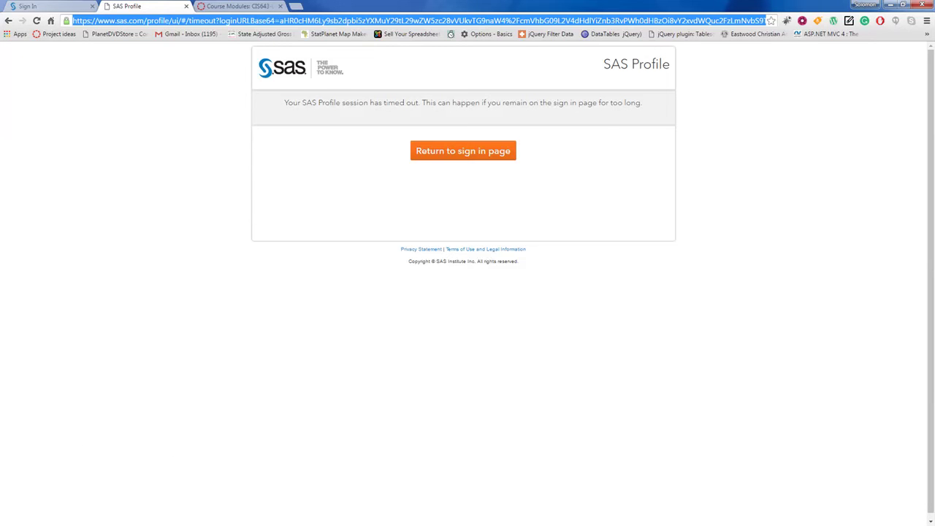
# Step: Load cloud.sas.com and sign in with the SAS profile e-mail and password
pyautogui.write('cloud.sas.com')
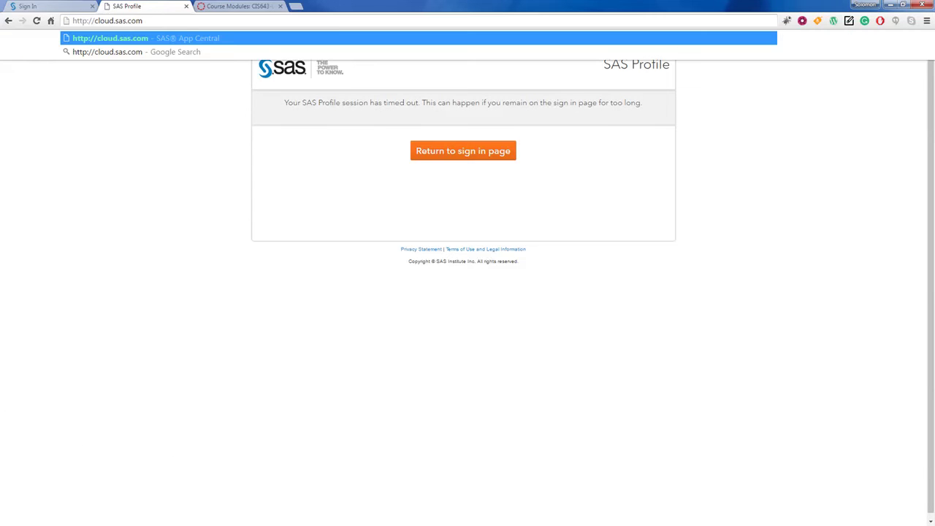
pyautogui.press('Return')
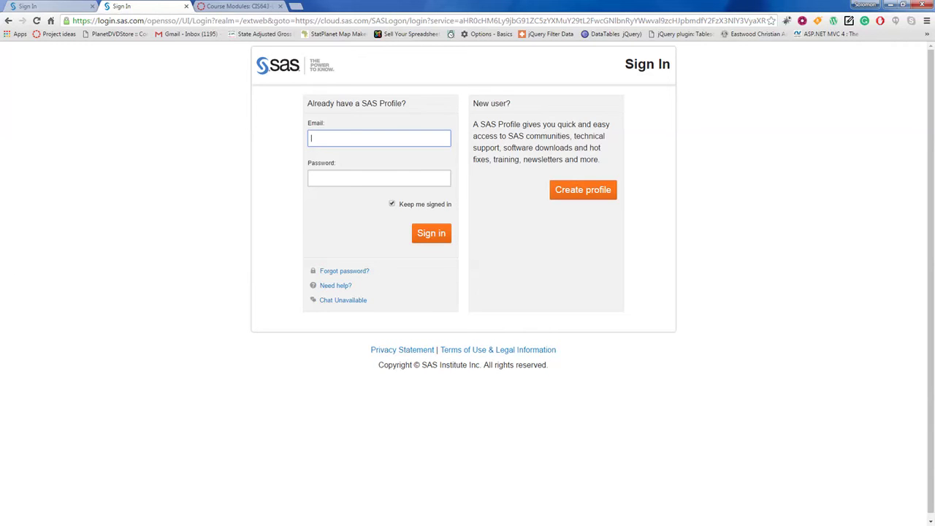
pyautogui.press('Tab')
pyautogui.write('********')
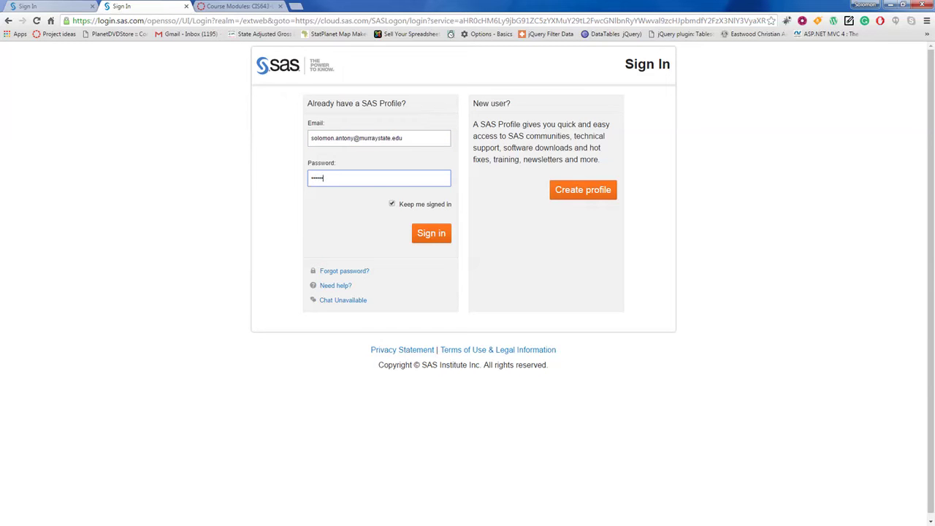
pyautogui.press('Return')
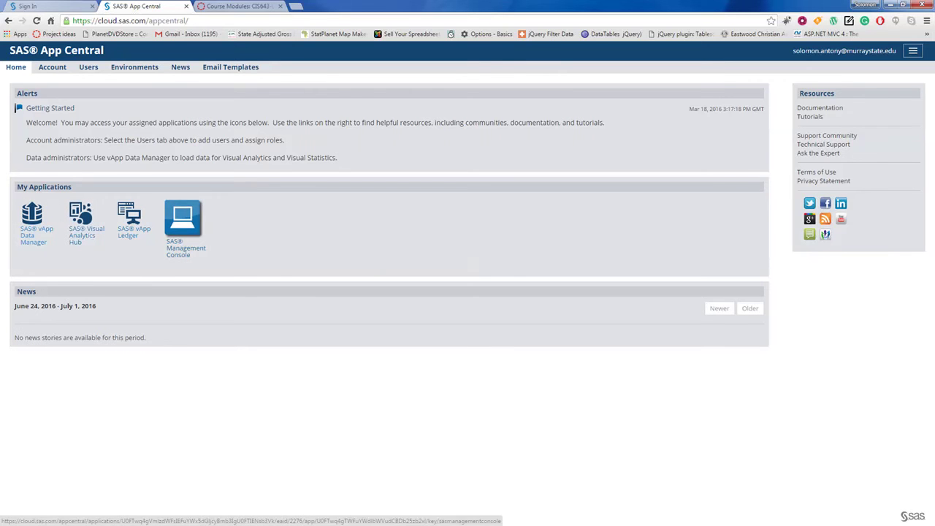
# Step: Highlight 'Visual Analytics hub' on the Login slide, then launch SAS Visual Analytics Hub from App Central
pyautogui.click(179, 215)
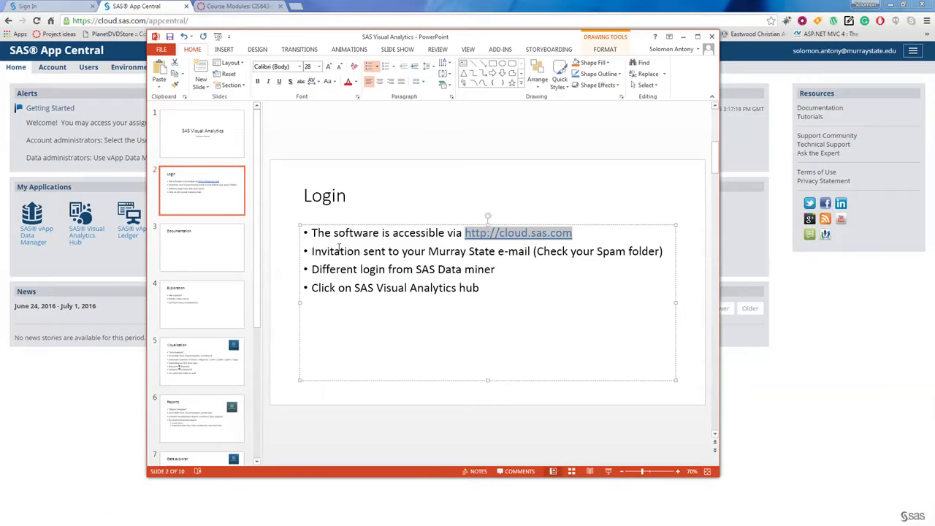
pyautogui.click(430, 287)
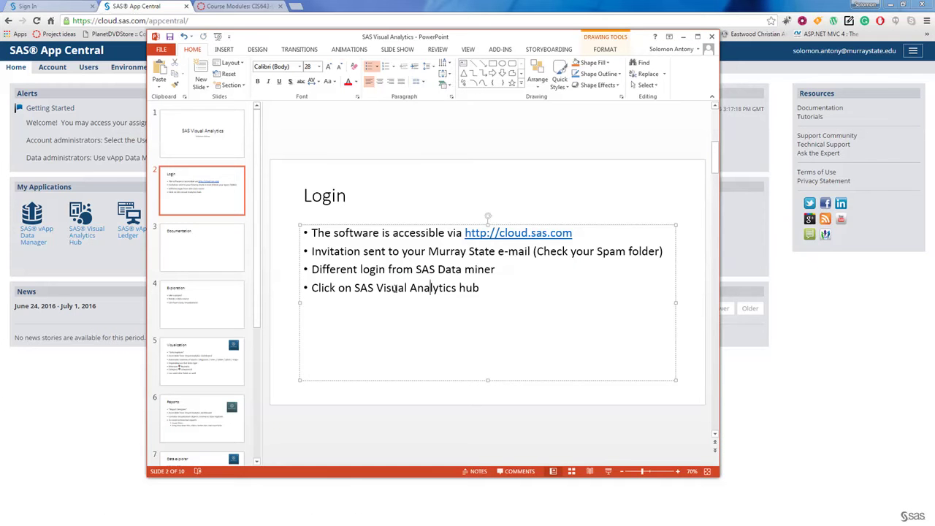
pyautogui.moveTo(377, 288); pyautogui.dragTo(477, 290)
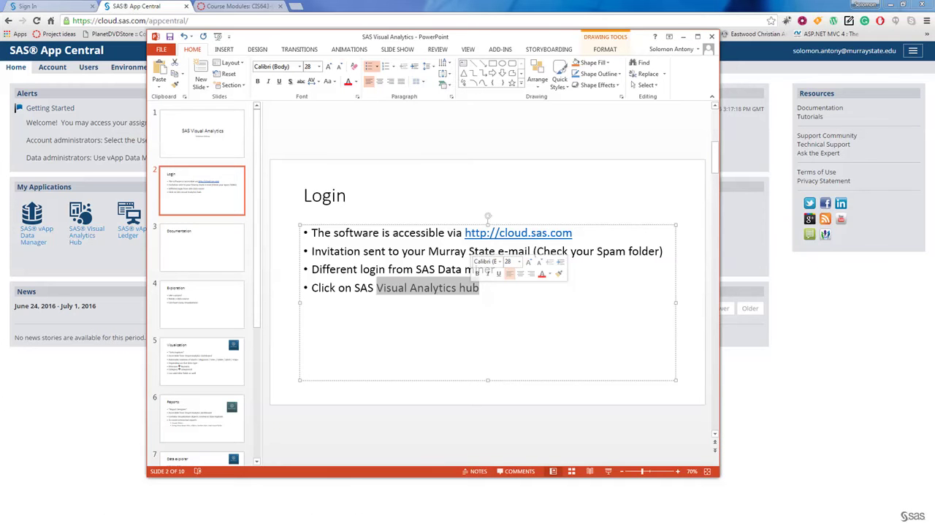
pyautogui.hotkey('alt', 'Tab')
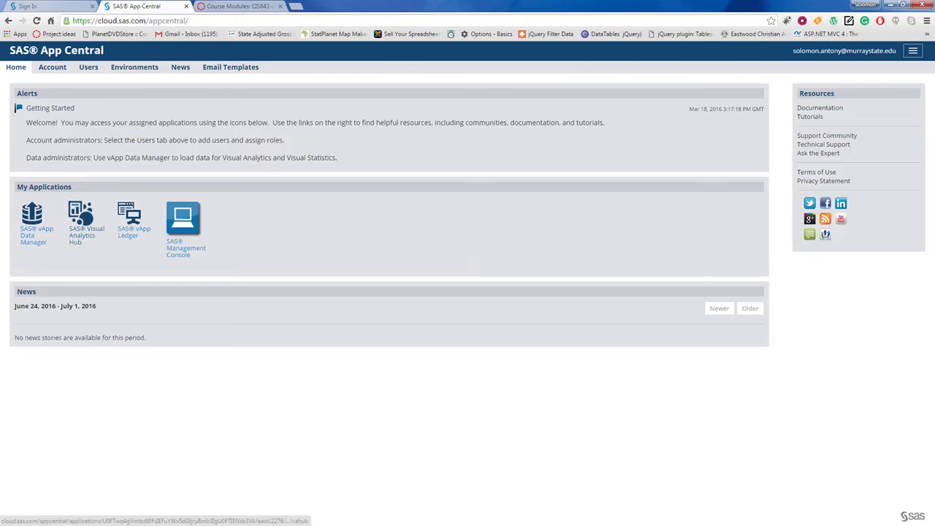
pyautogui.click(80, 214)
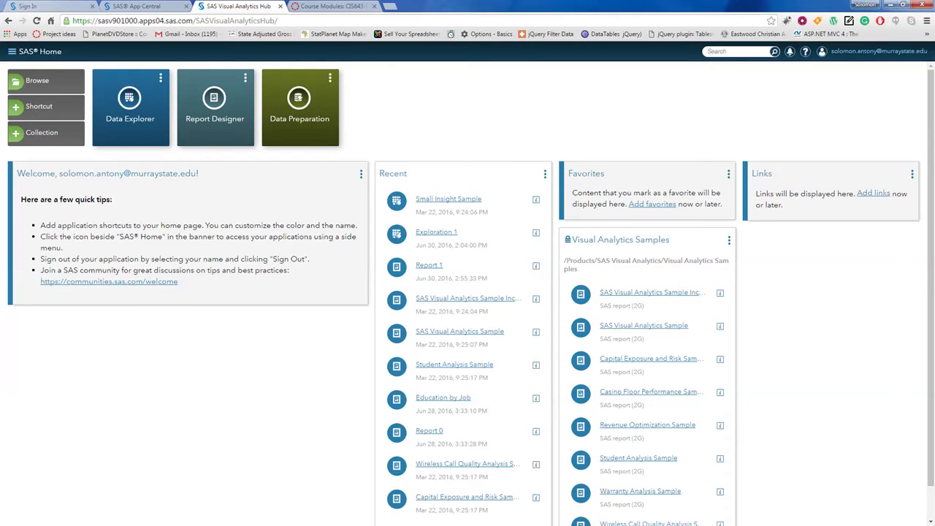
# Step: Start an empty Exploration 1 without a data source and browse Help's User's Guides
pyautogui.click(130, 108)
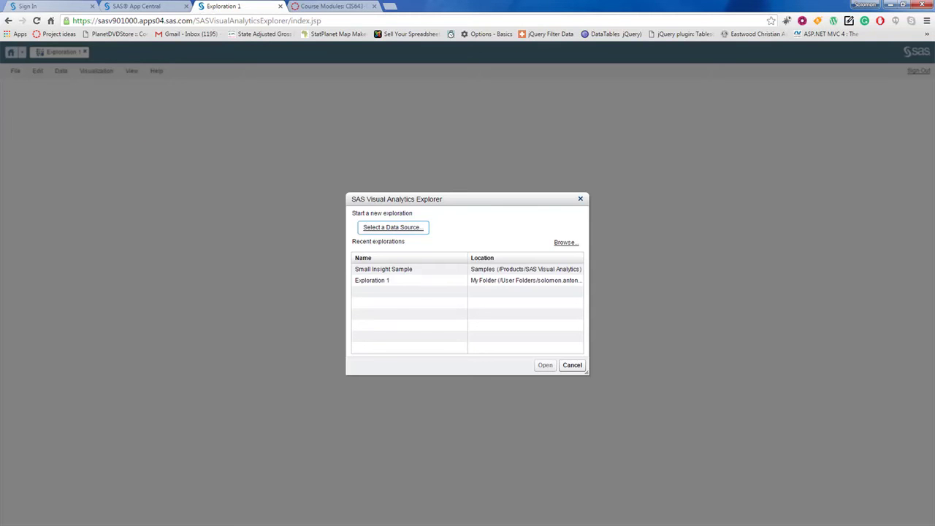
pyautogui.click(572, 366)
pyautogui.click(157, 71)
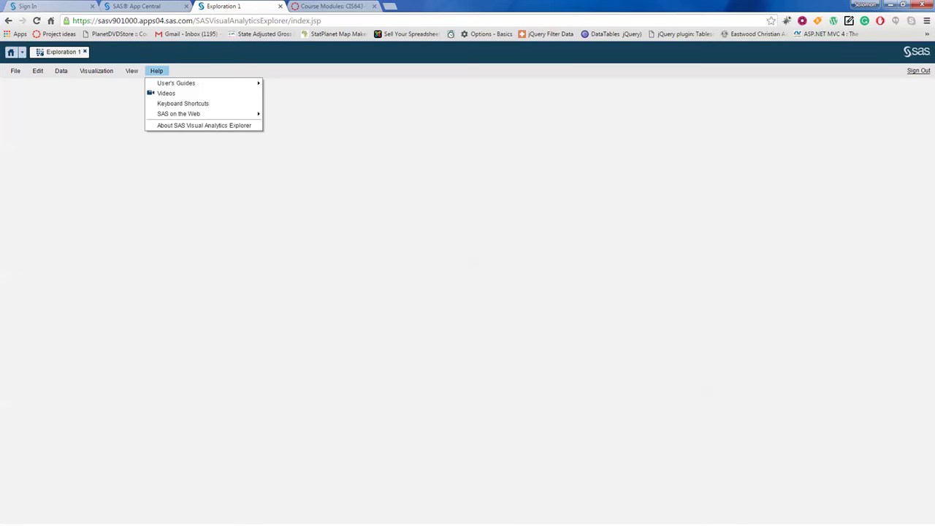
pyautogui.moveTo(179, 83)
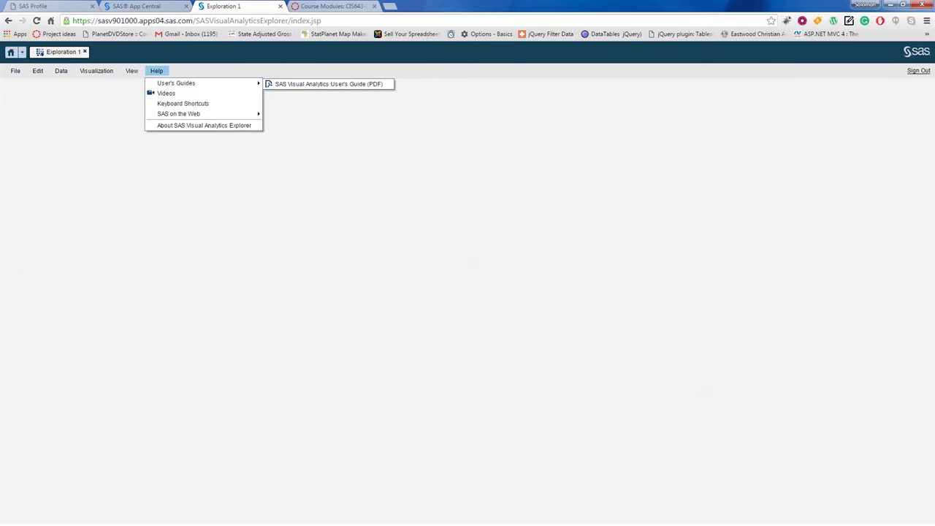
# Step: Glance at the Canvas course modules, return to Exploration 1, close Help, and bring up PowerPoint
pyautogui.click(350, 6)
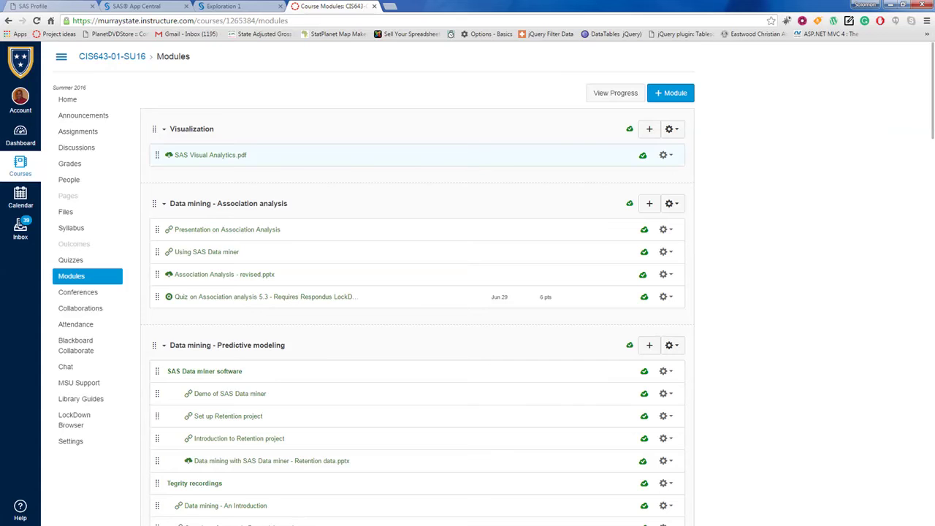
pyautogui.click(225, 7)
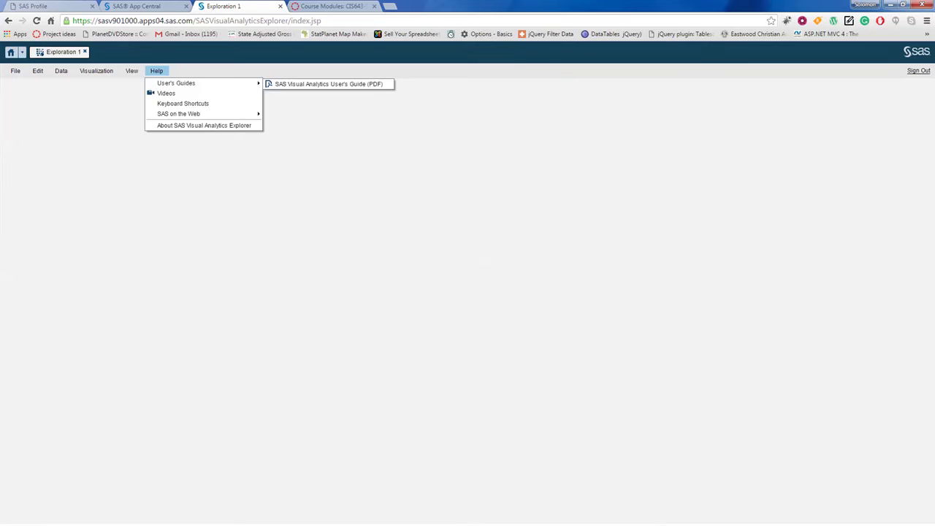
pyautogui.click(157, 71)
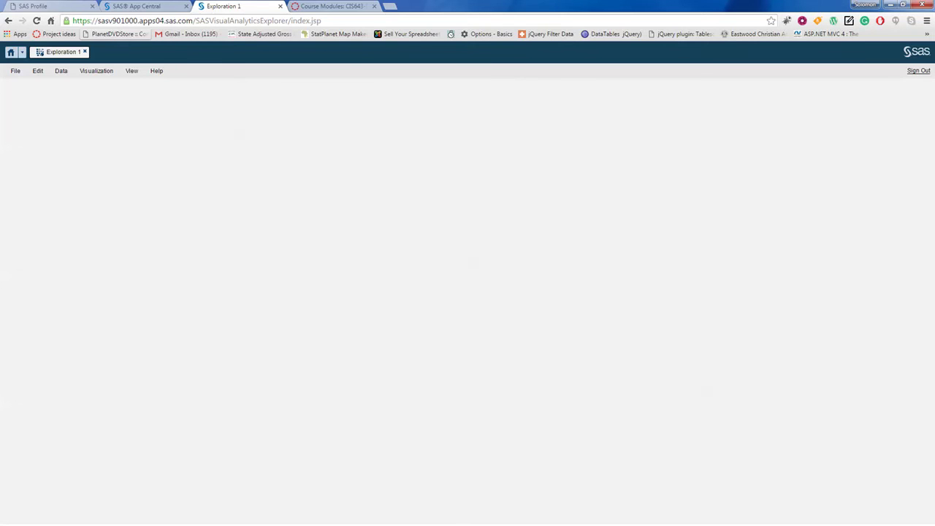
pyautogui.hotkey('alt', 'Tab')
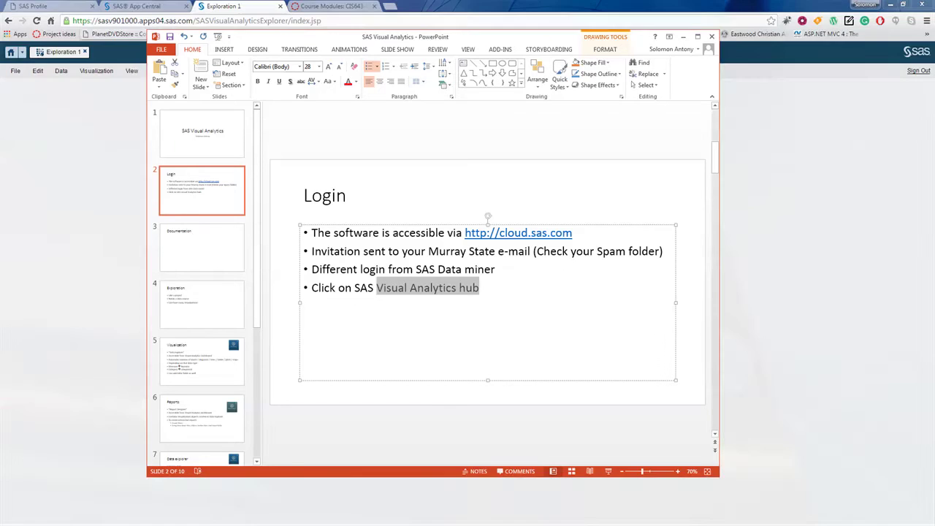
# Step: Clear the slide highlight, advance to slide 4, Exploration, and return to the SAS exploration
pyautogui.click(558, 283)
pyautogui.press('pagedown')
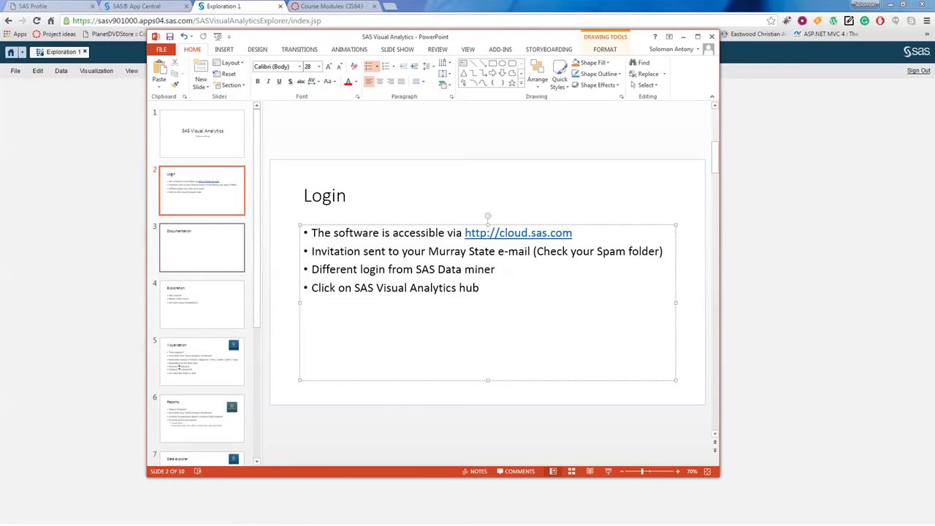
pyautogui.press('pagedown')
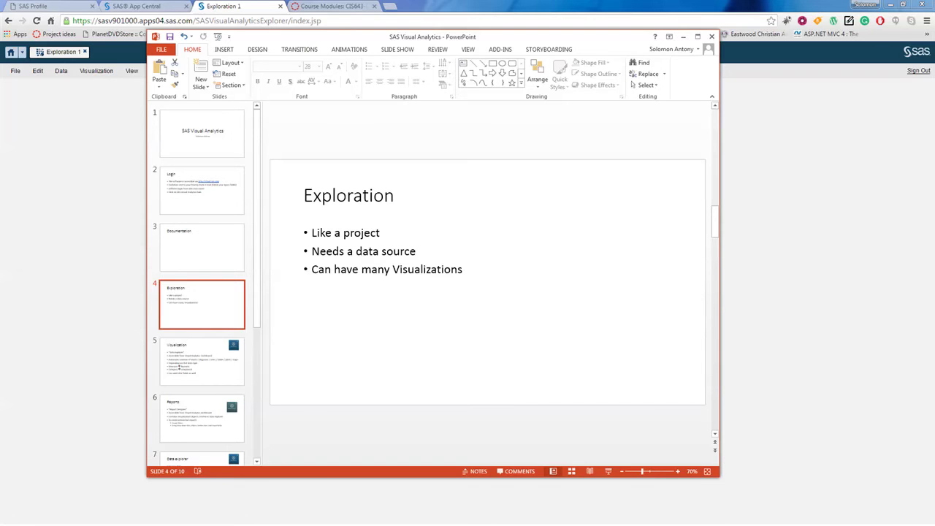
pyautogui.hotkey('alt', 'Tab')
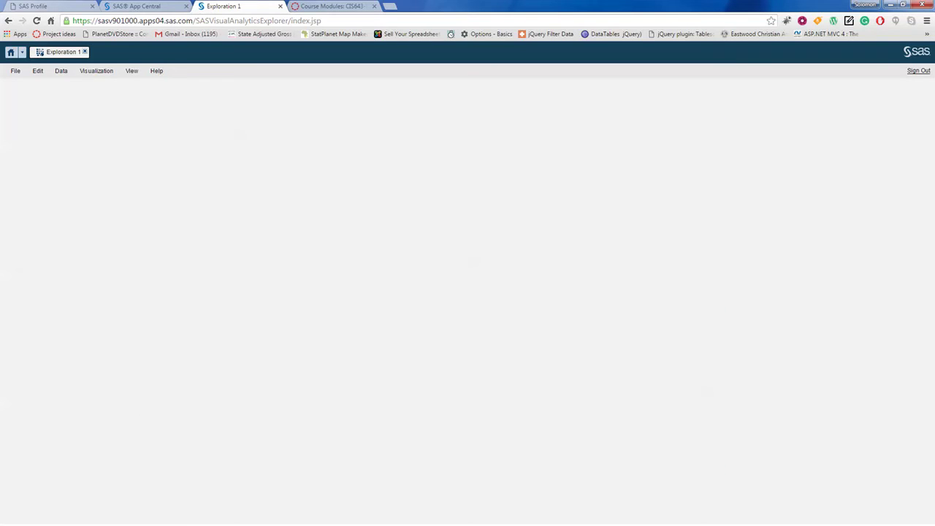
# Step: Close Exploration 1 and start a new exploration on BANK_DIRECT_MARKETING, pointing out its measures
pyautogui.click(85, 52)
pyautogui.click(131, 107)
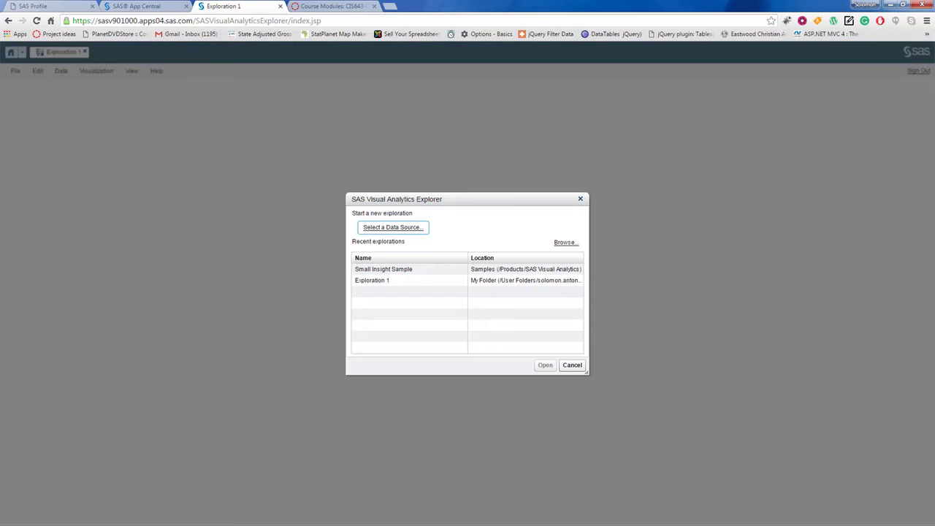
pyautogui.moveTo(412, 199); pyautogui.dragTo(388, 171)
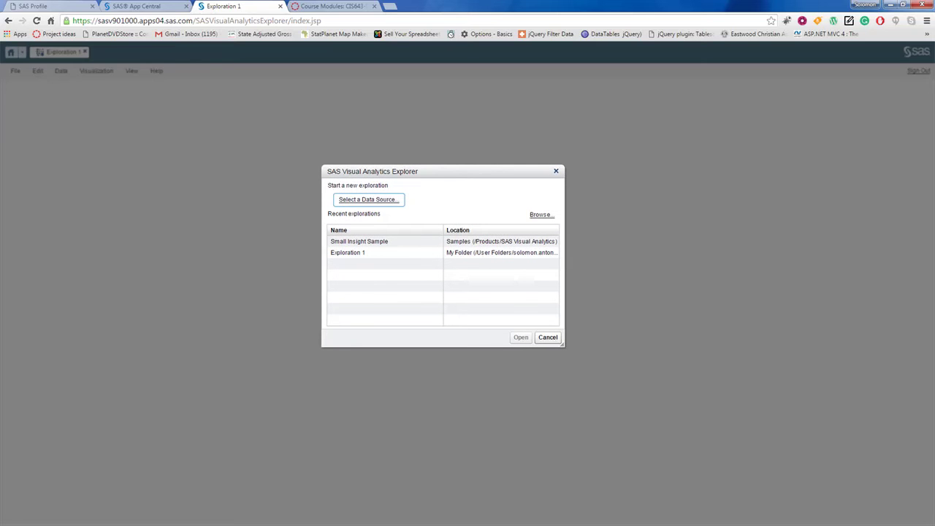
pyautogui.click(368, 200)
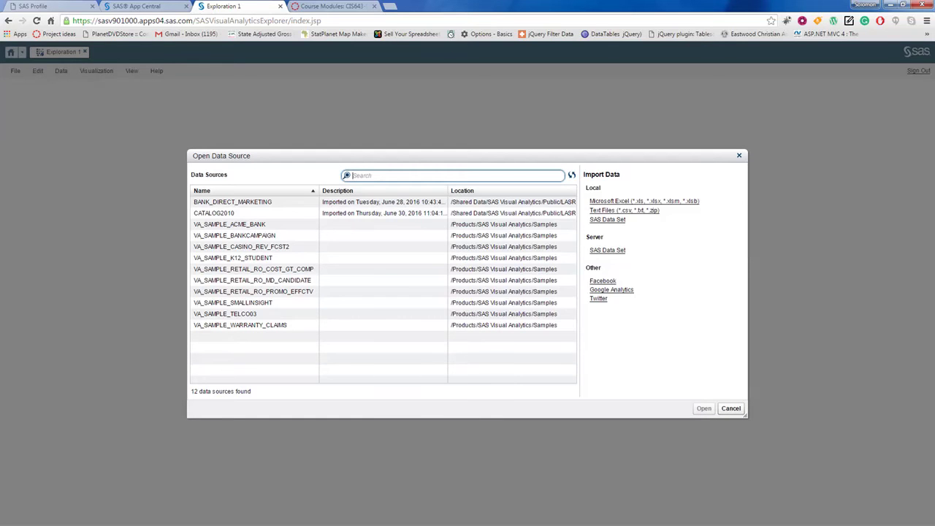
pyautogui.click(232, 201)
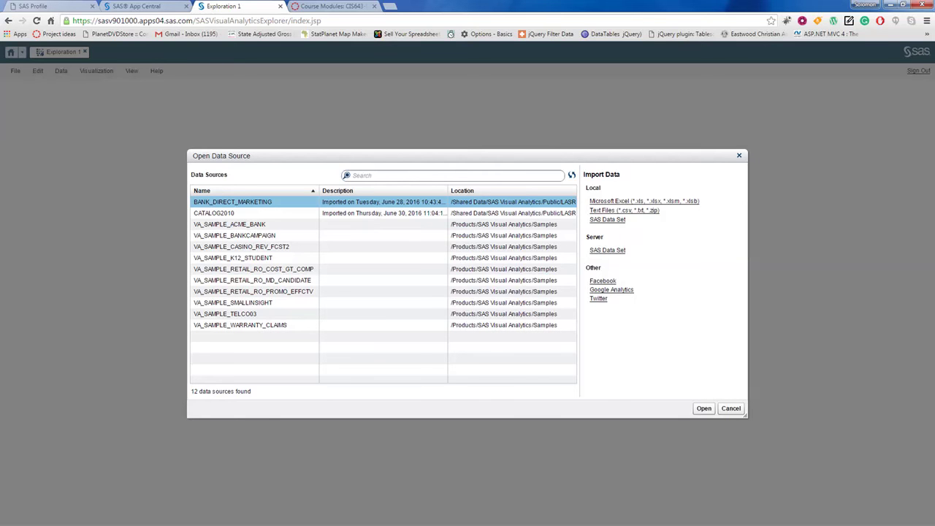
pyautogui.click(704, 409)
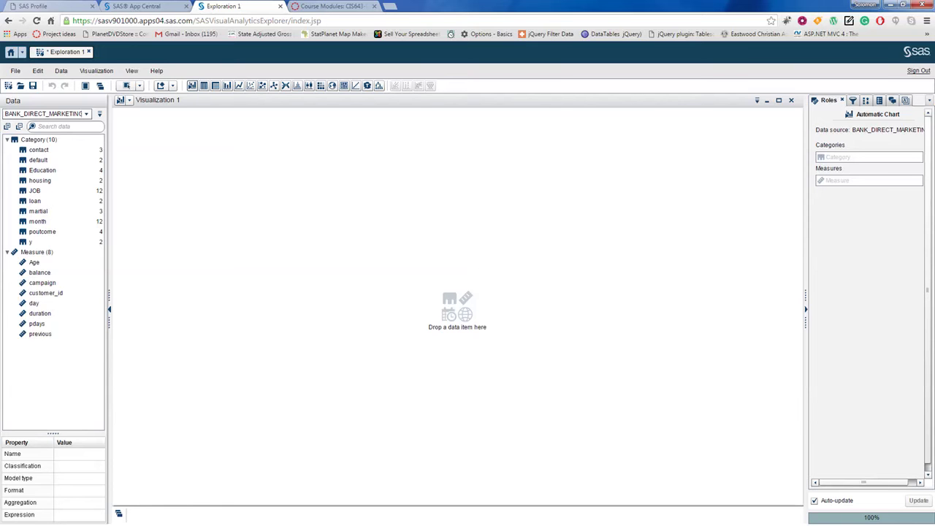
pyautogui.click(37, 252)
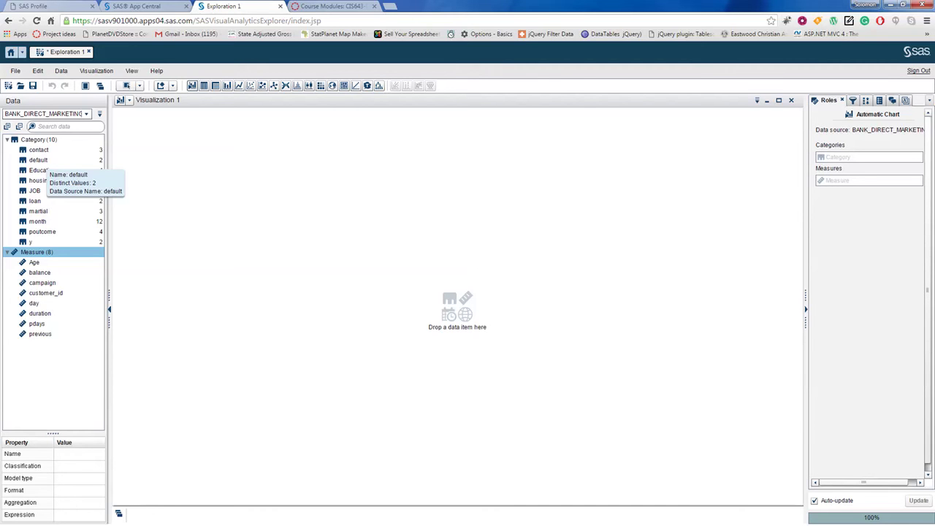
pyautogui.hotkey('alt', 'Tab')
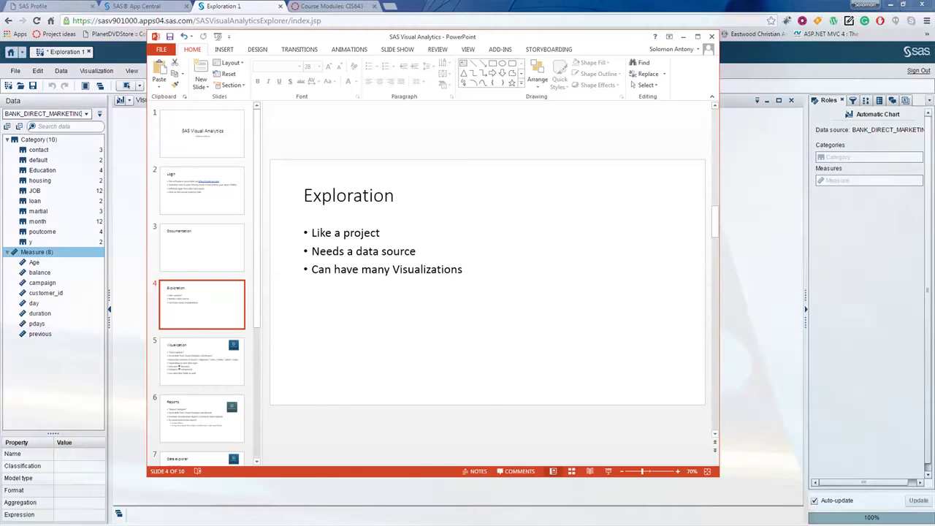
pyautogui.click(413, 239)
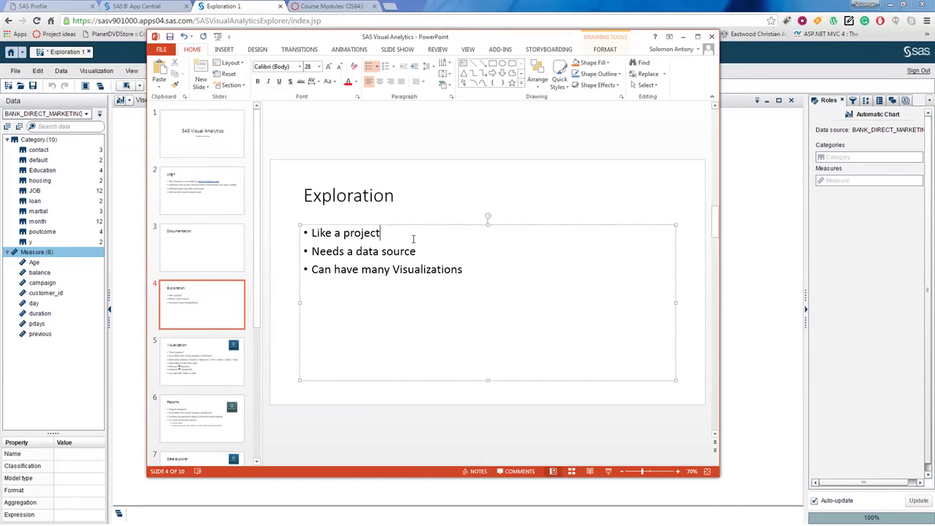
pyautogui.click(442, 252)
pyautogui.click(476, 270)
pyautogui.hotkey('alt', 'Tab')
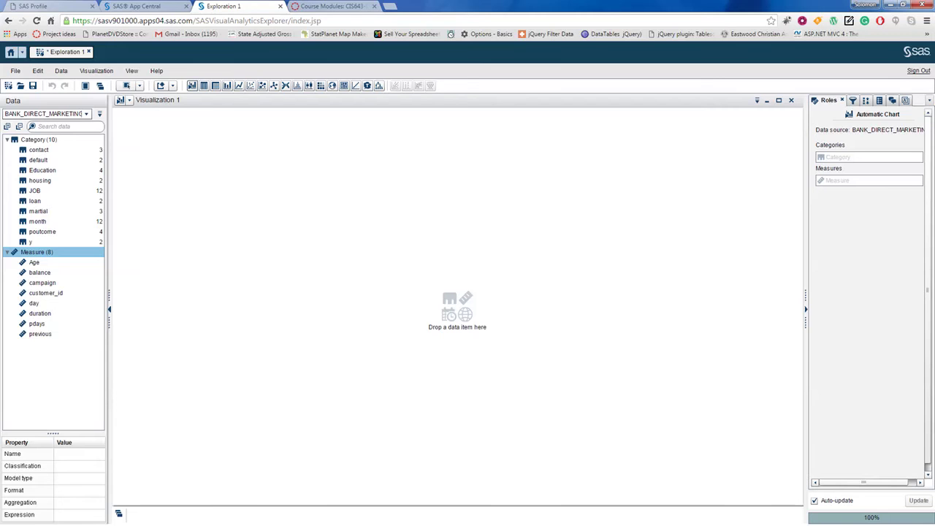
# Step: Inspect properties of balance, Age, campaign, customer_id, default, contact, housing, Education, and JOB
pyautogui.click(40, 273)
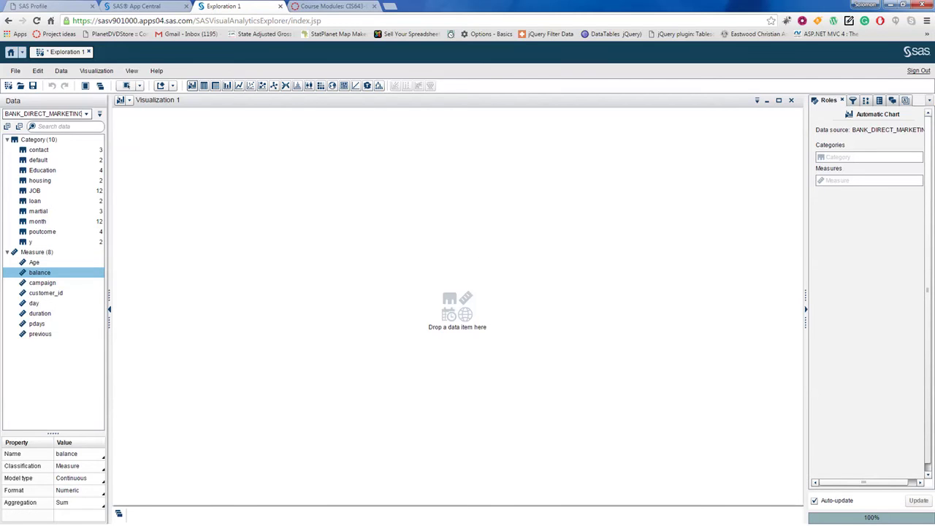
pyautogui.click(34, 263)
pyautogui.click(41, 282)
pyautogui.click(45, 293)
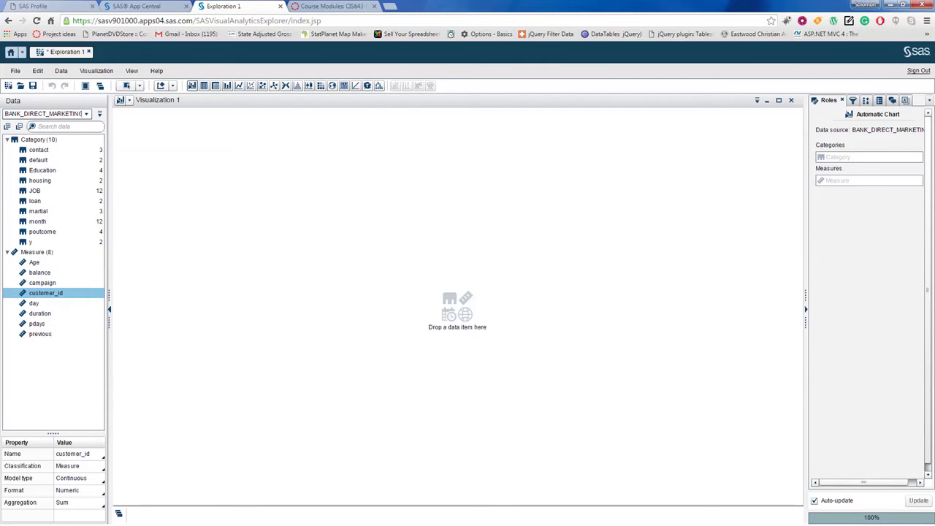
pyautogui.click(38, 160)
pyautogui.click(39, 150)
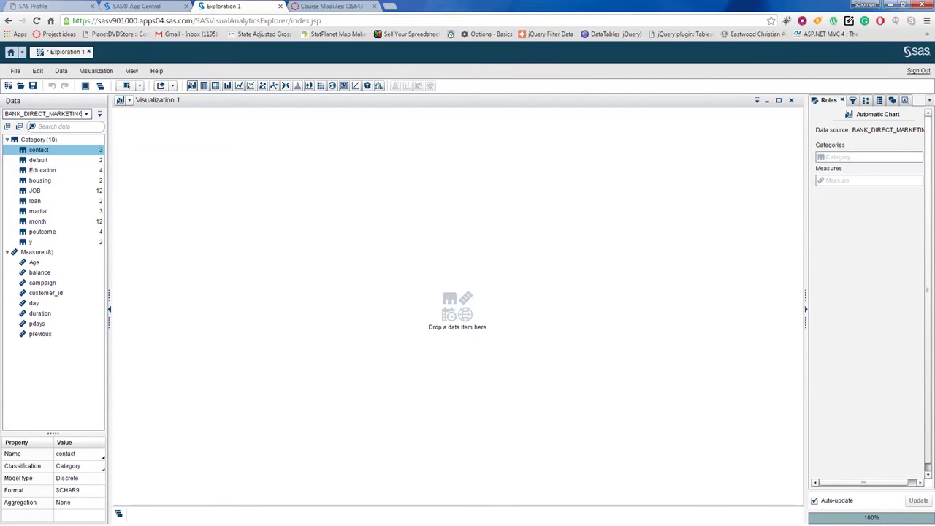
pyautogui.click(40, 181)
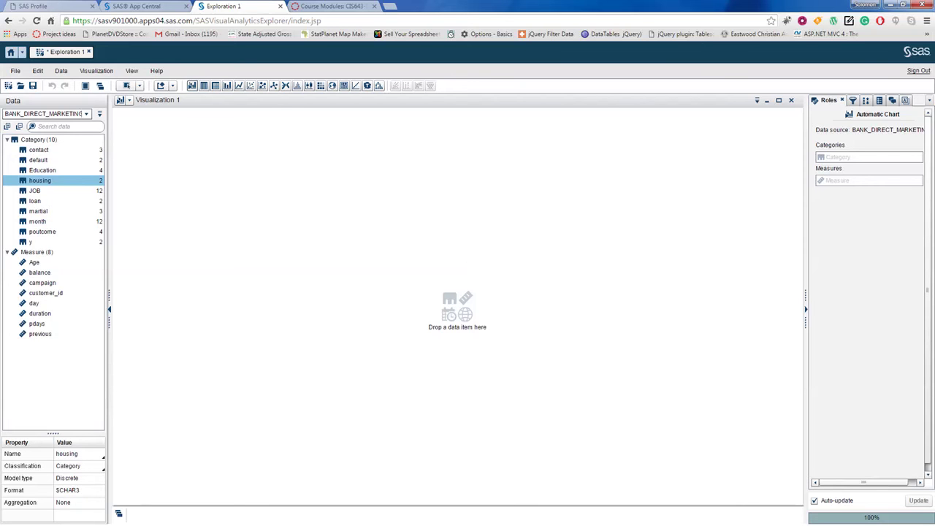
pyautogui.click(39, 150)
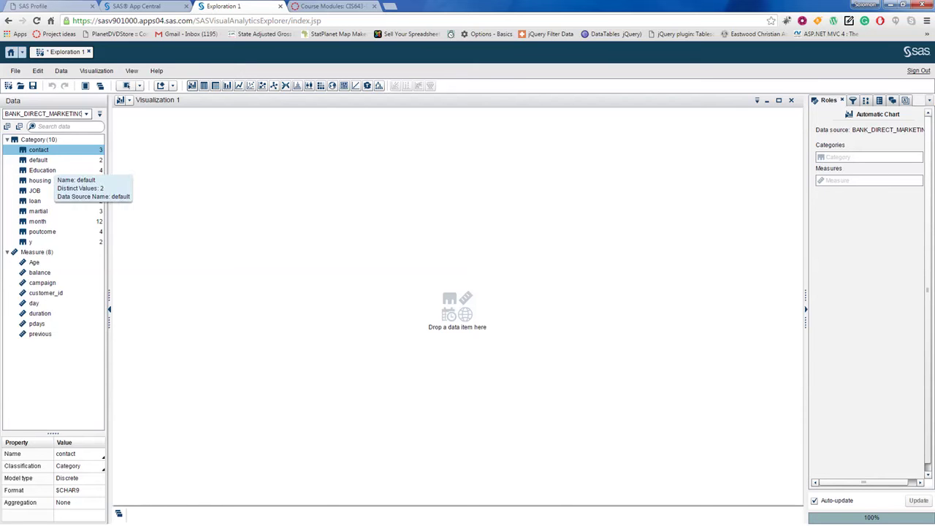
pyautogui.click(43, 170)
pyautogui.click(40, 180)
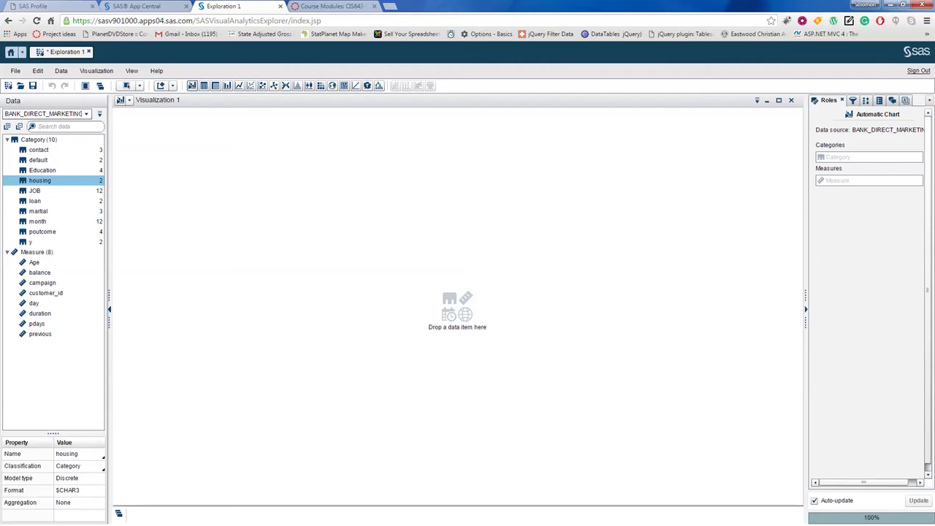
pyautogui.click(36, 191)
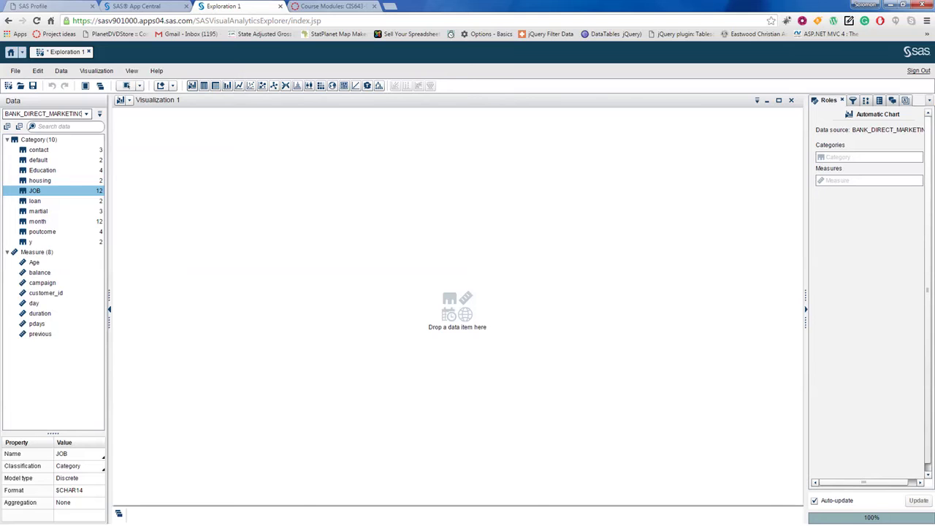
# Step: On the Exploration slide, point out the 'Needs a data source' and 'Can have many Visualizations' bullets
pyautogui.hotkey('alt', 'Tab')
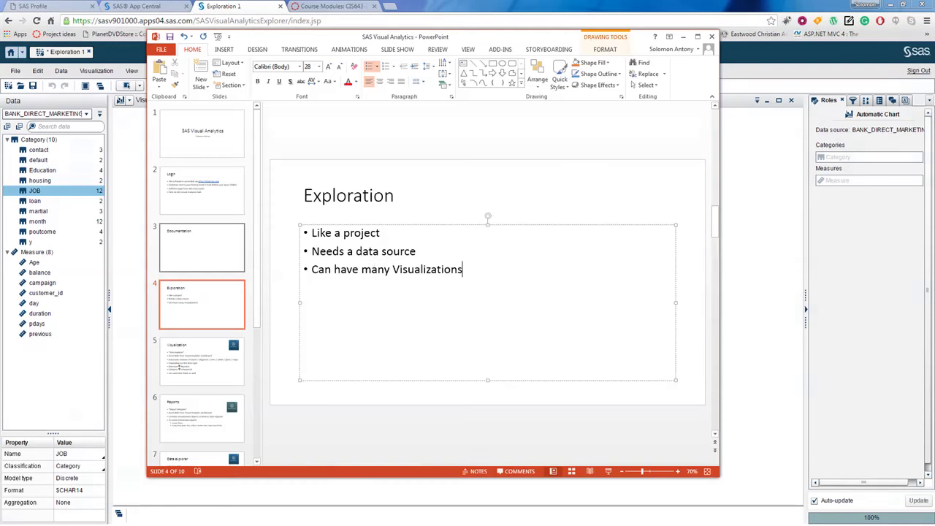
pyautogui.click(411, 246)
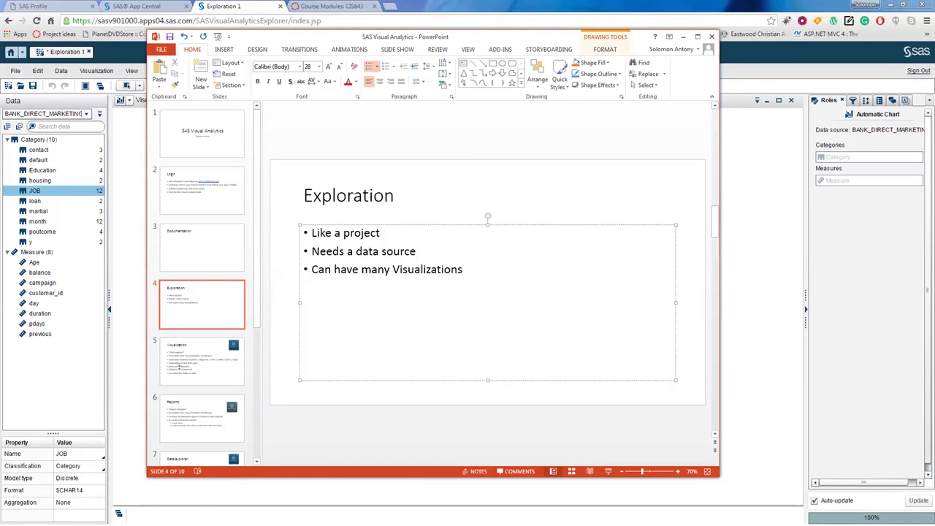
pyautogui.click(431, 268)
# Step: Advance to slide 5, Visualization, highlight 'Data Explorer', and return to the SAS page
pyautogui.press('pagedown')
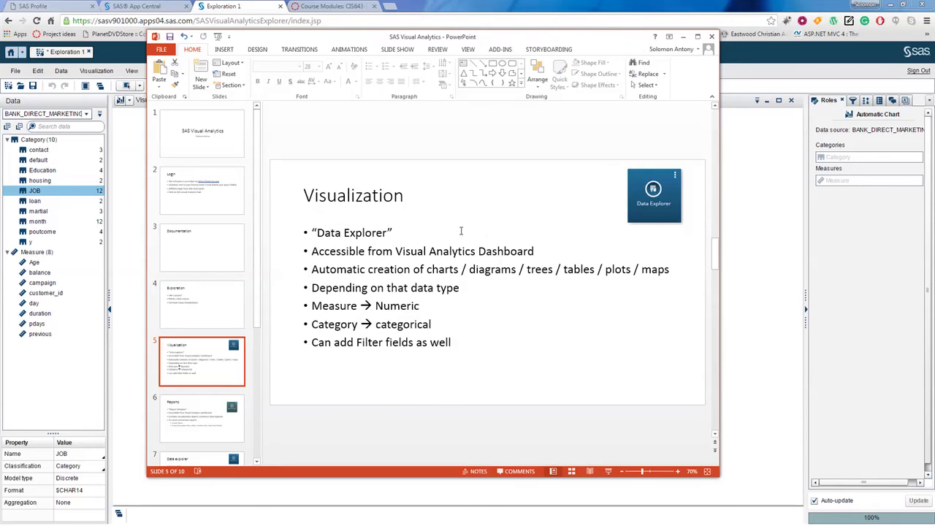
pyautogui.click(461, 231)
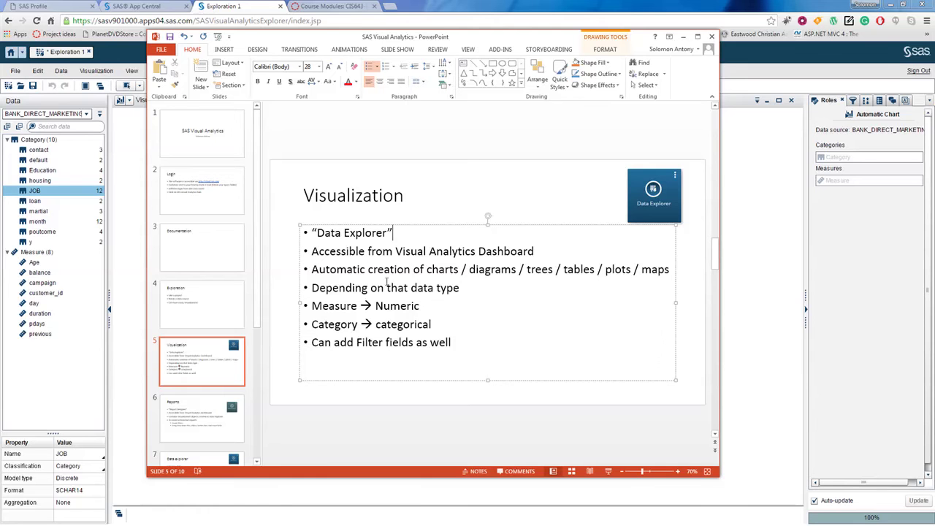
pyautogui.click(365, 251)
pyautogui.moveTo(312, 251); pyautogui.dragTo(538, 253)
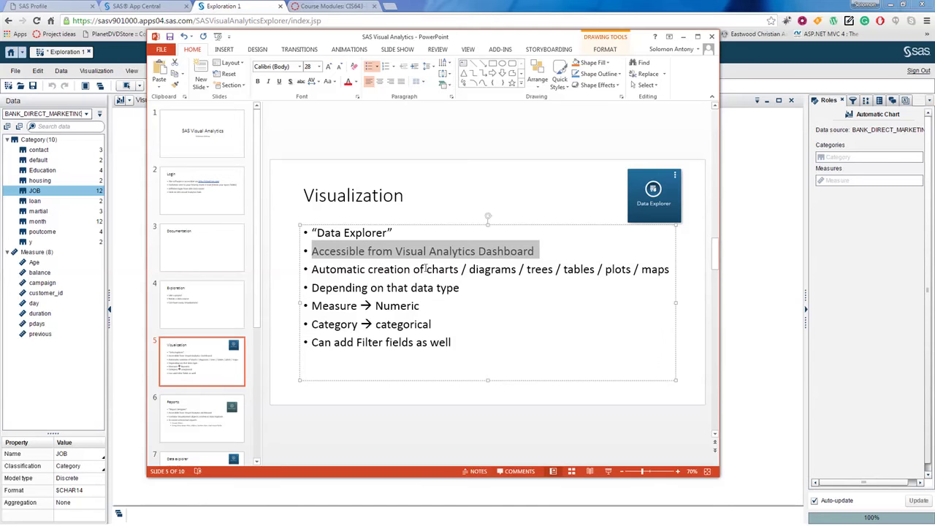
pyautogui.click(344, 232)
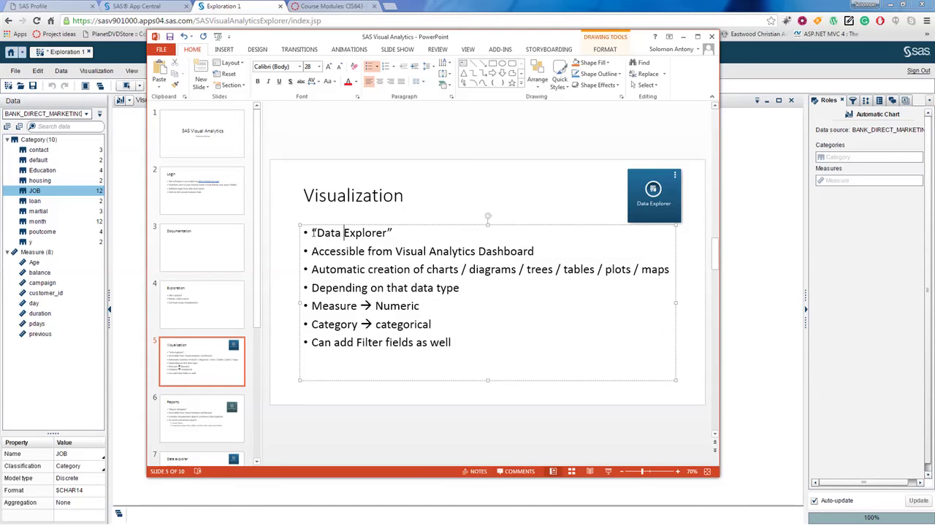
pyautogui.moveTo(316, 232); pyautogui.dragTo(371, 232)
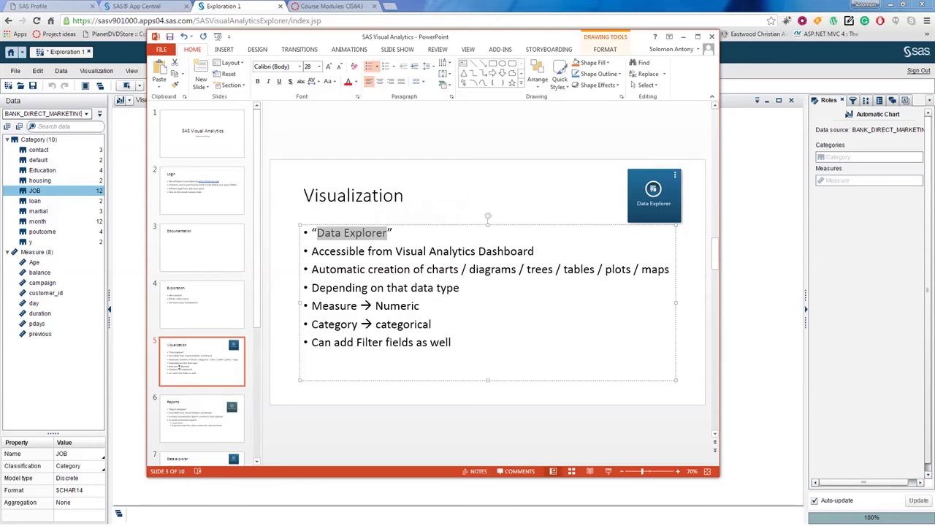
pyautogui.hotkey('alt', 'Tab')
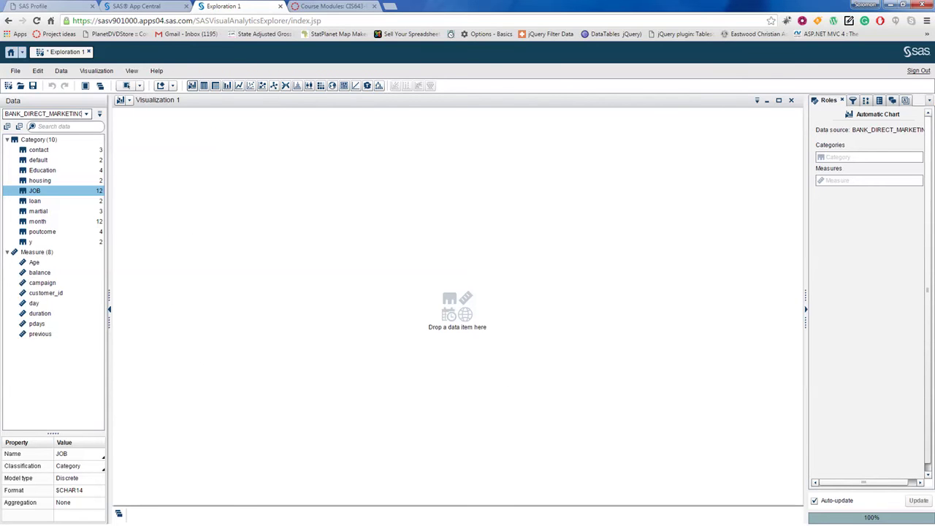
pyautogui.click(11, 53)
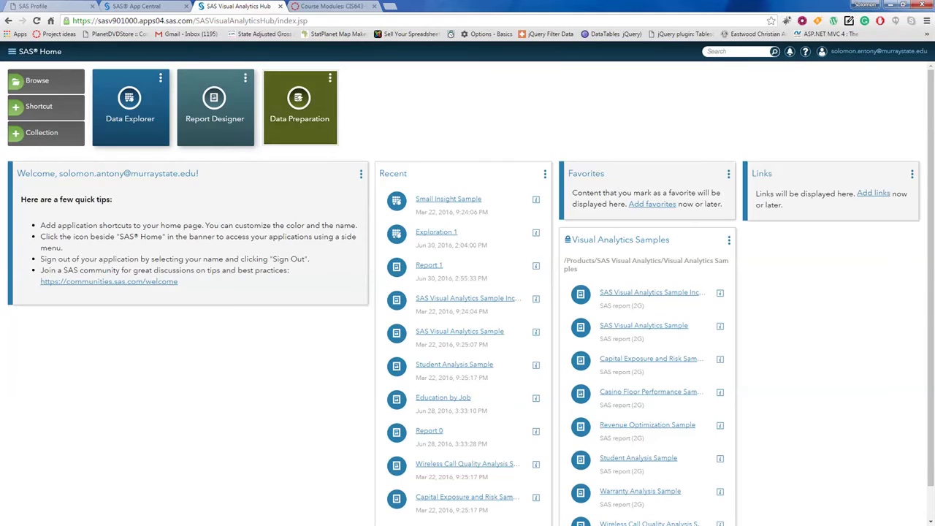
pyautogui.click(130, 108)
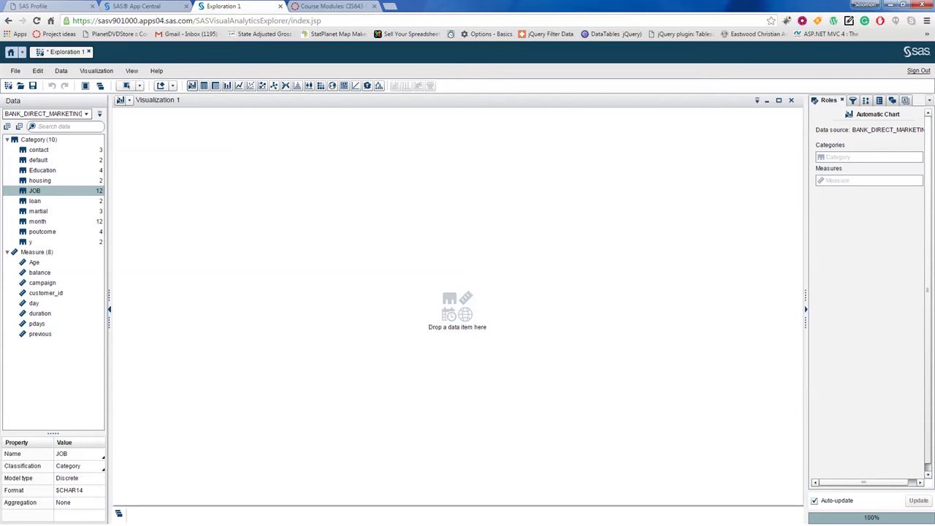
# Step: On the Visualization slide, undo an accidental text move and highlight 'charts' and 'diagrams'
pyautogui.hotkey('alt', 'Tab')
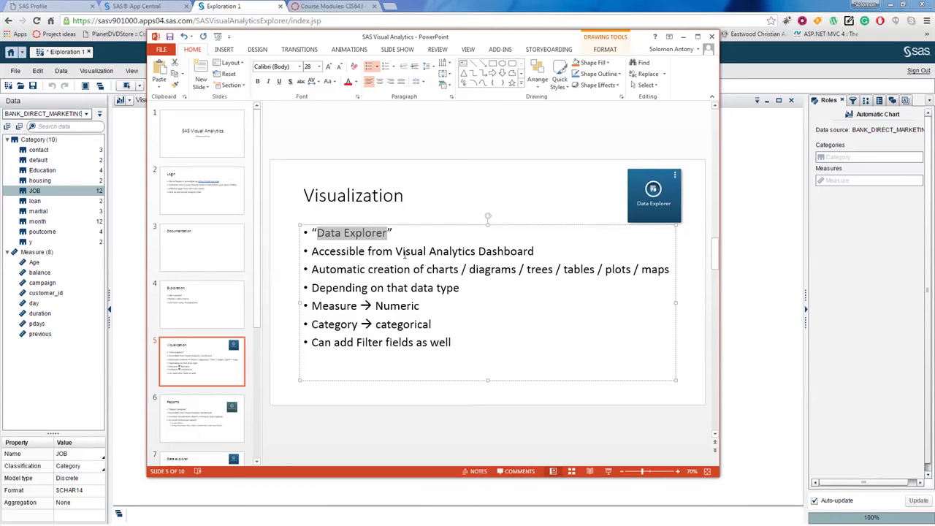
pyautogui.click(402, 254)
pyautogui.click(395, 269)
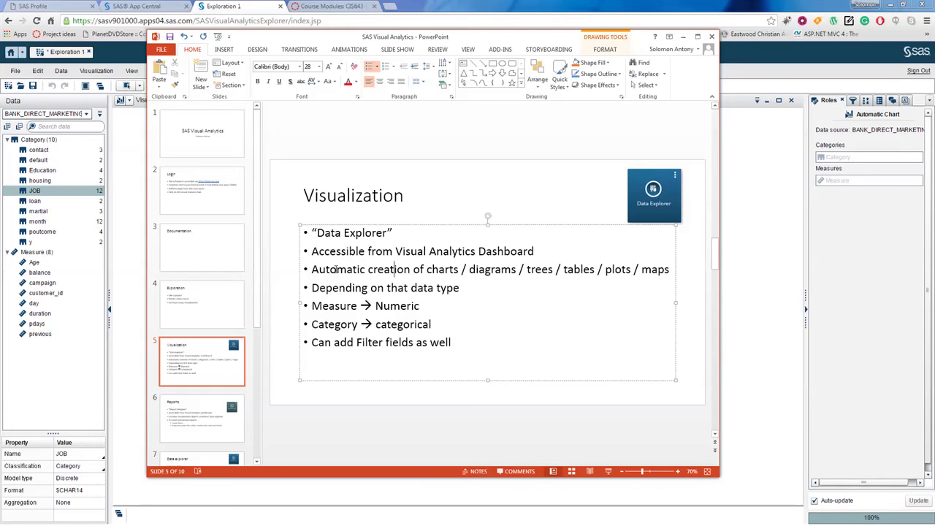
pyautogui.moveTo(319, 252); pyautogui.dragTo(383, 270)
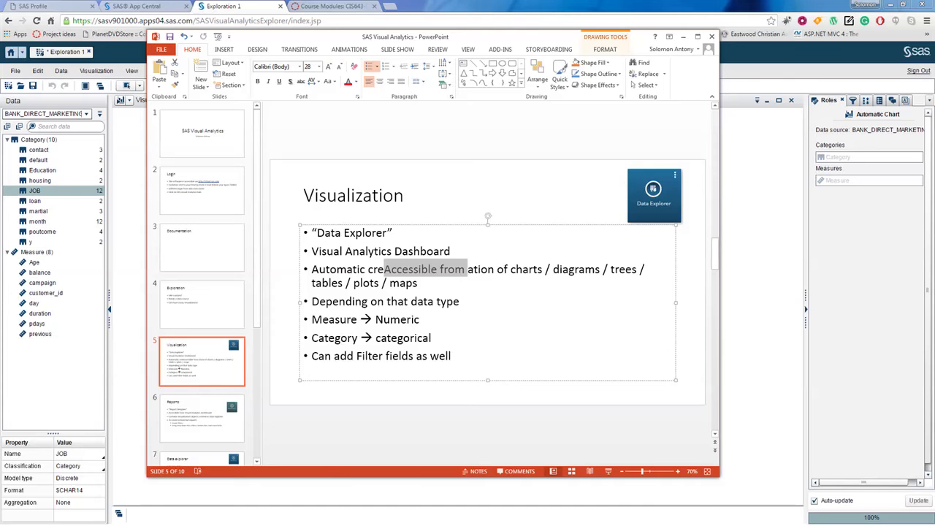
pyautogui.click(183, 37)
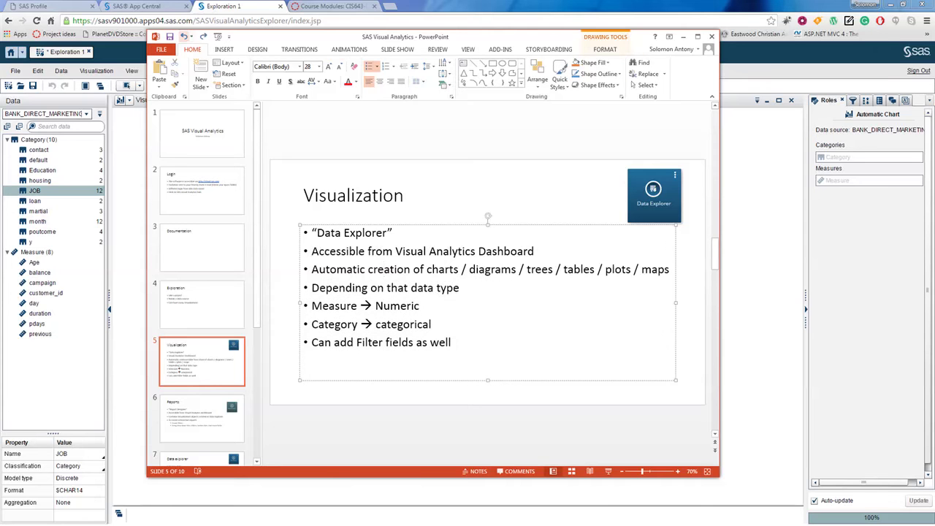
pyautogui.doubleClick(443, 270)
pyautogui.doubleClick(492, 270)
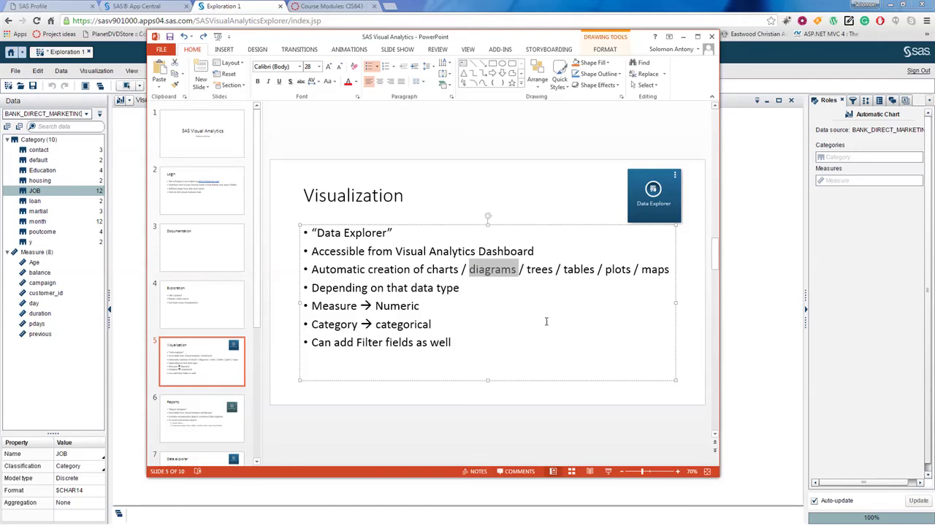
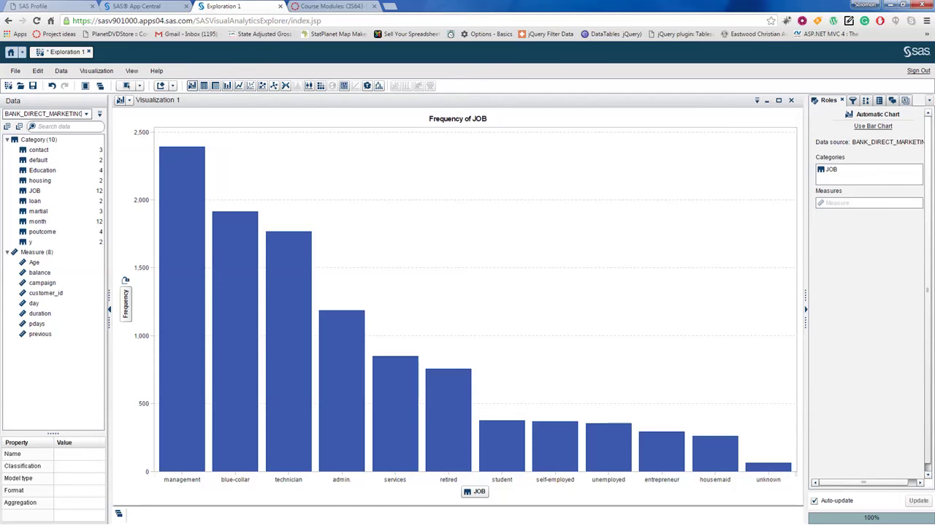
# Step: Select the management bar, the tallest at about 2,400, in the Frequency of JOB chart
pyautogui.moveTo(182, 147)
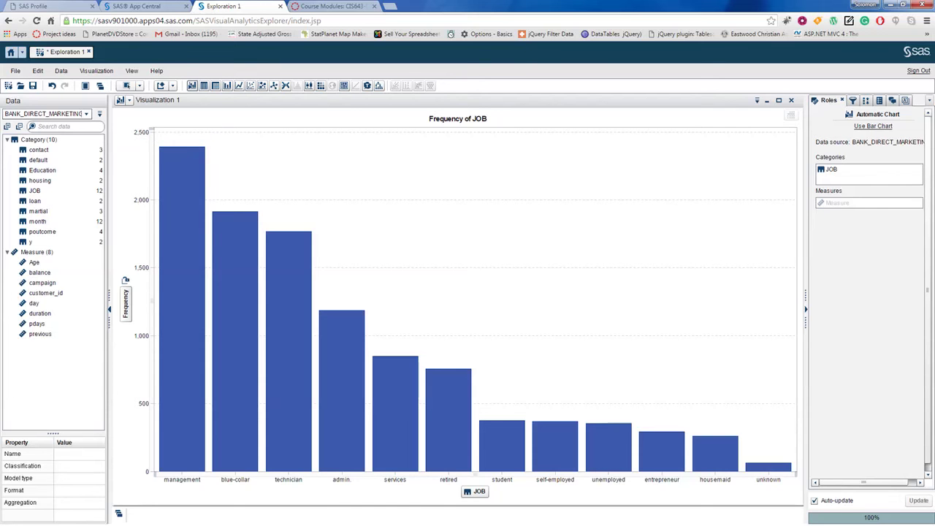
pyautogui.click(182, 147)
# Step: Switch the JOB chart's frequency from counts to percentages
pyautogui.rightClick(178, 239)
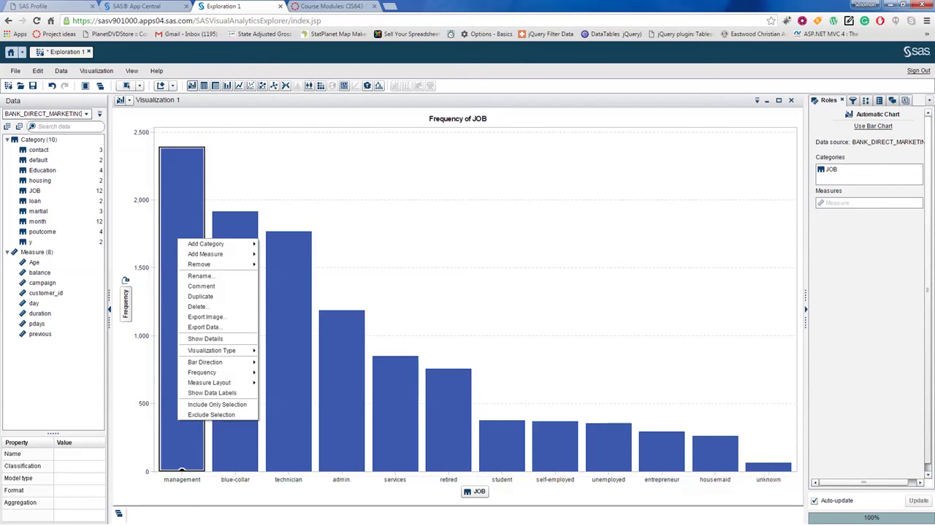
pyautogui.moveTo(208, 243)
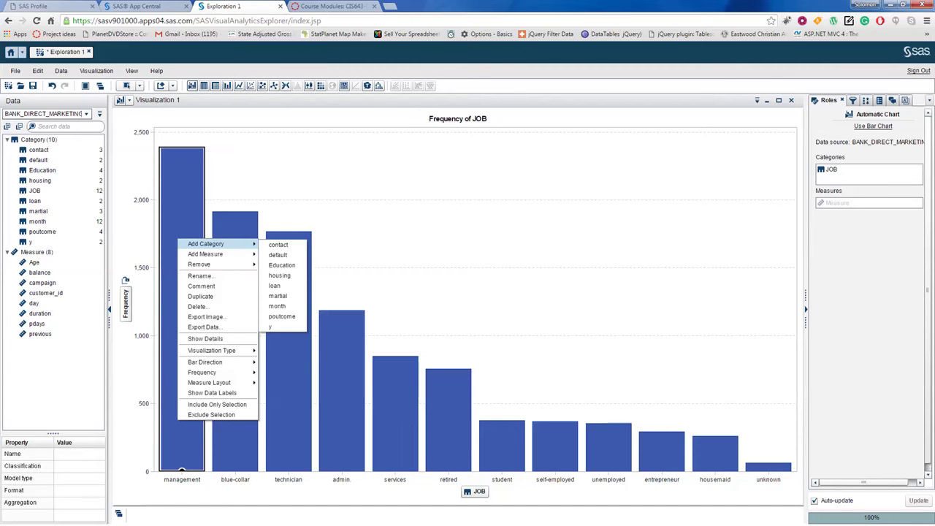
pyautogui.press('Escape')
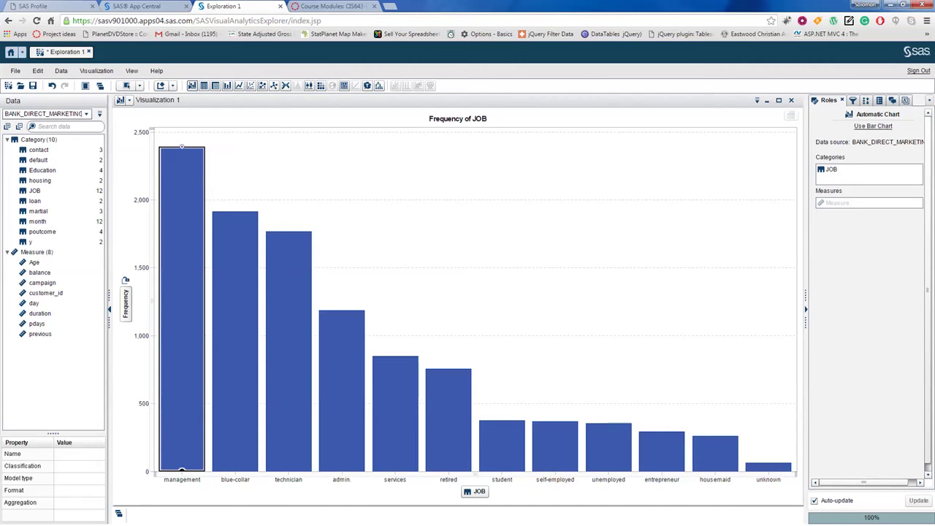
pyautogui.rightClick(181, 203)
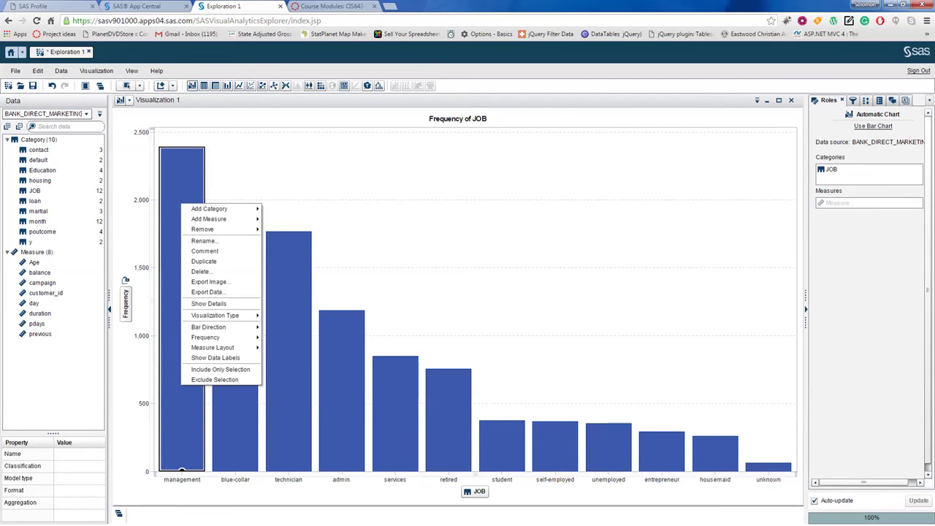
pyautogui.moveTo(241, 337)
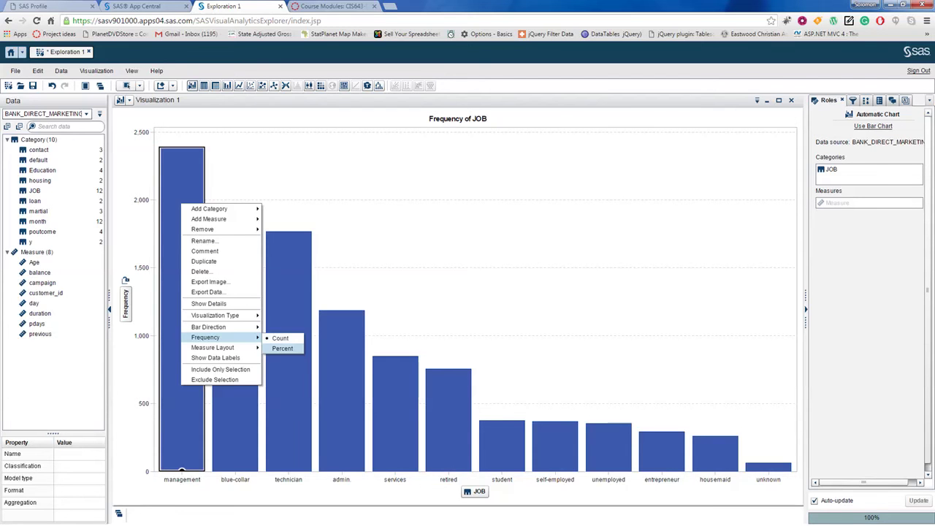
pyautogui.click(282, 349)
pyautogui.moveTo(179, 132)
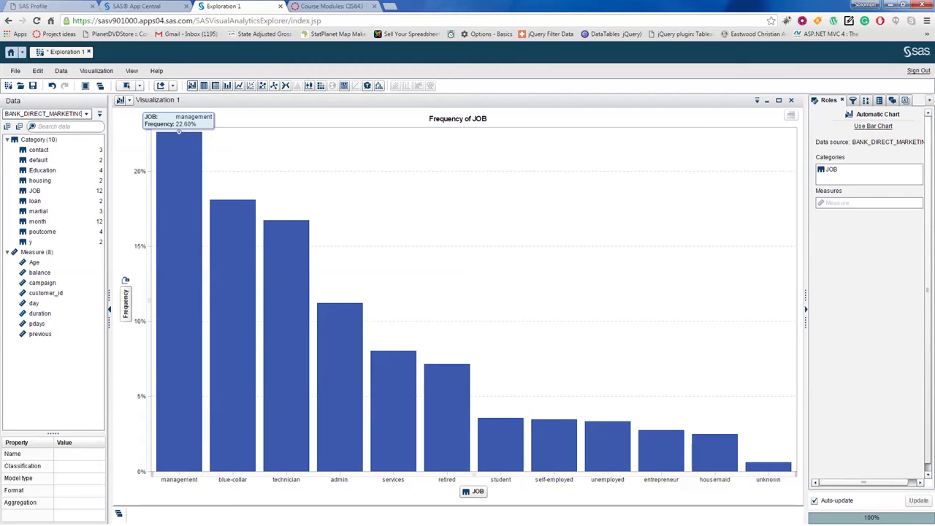
# Step: Select the services bar and add a new empty visualization beside the chart
pyautogui.click(393, 351)
pyautogui.moveTo(394, 352)
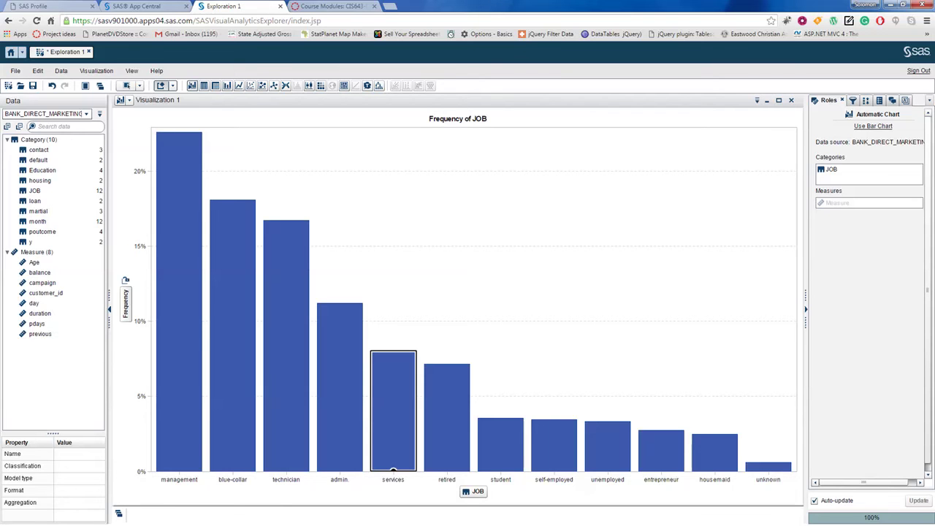
pyautogui.click(162, 87)
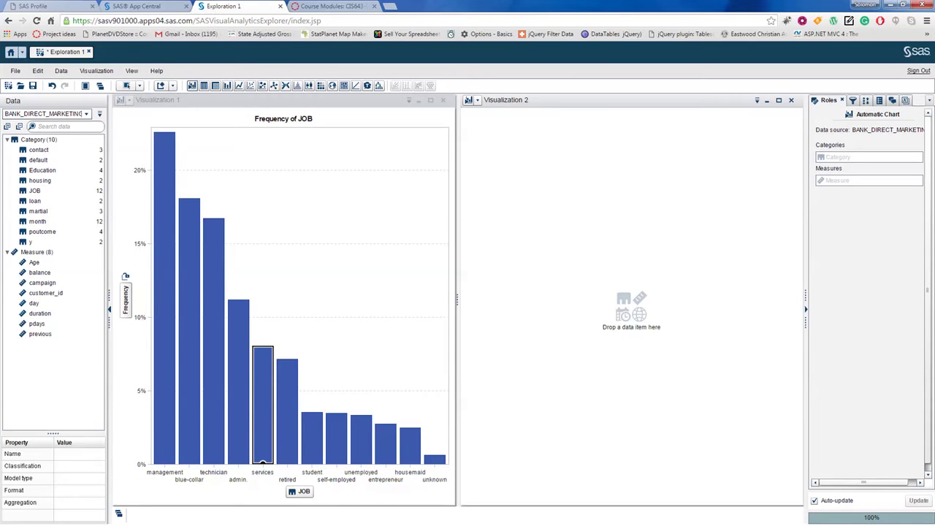
# Step: Chart month frequencies in Visualization 2, delete it, and switch to the Data explorer slide
pyautogui.moveTo(36, 223); pyautogui.dragTo(602, 244)
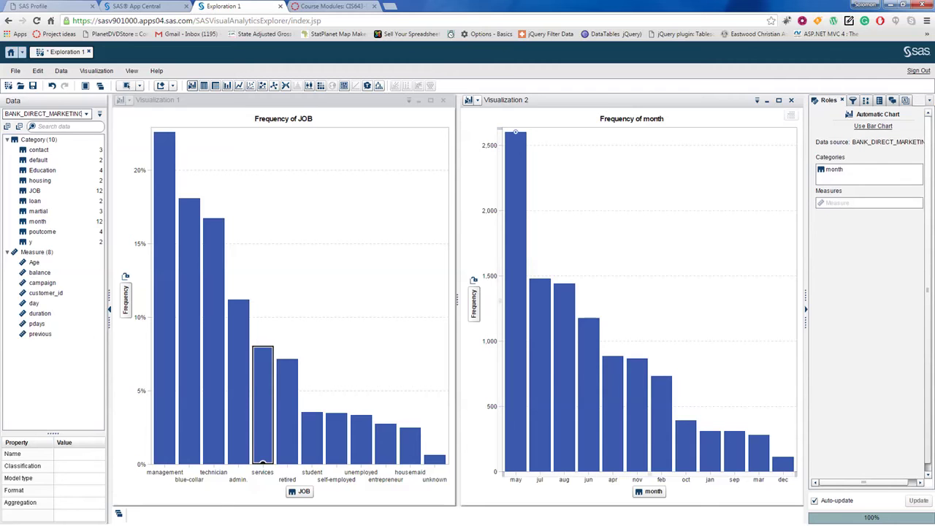
pyautogui.moveTo(515, 132)
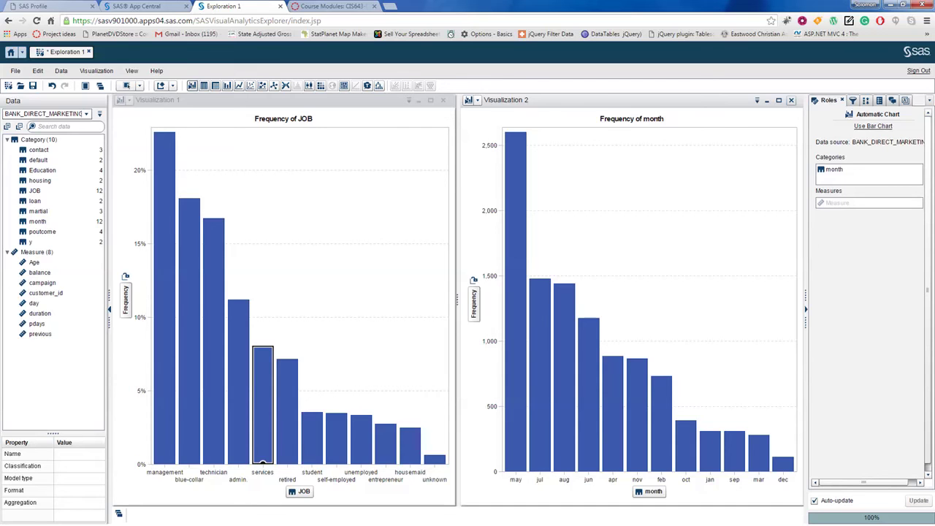
pyautogui.click(791, 100)
pyautogui.click(494, 312)
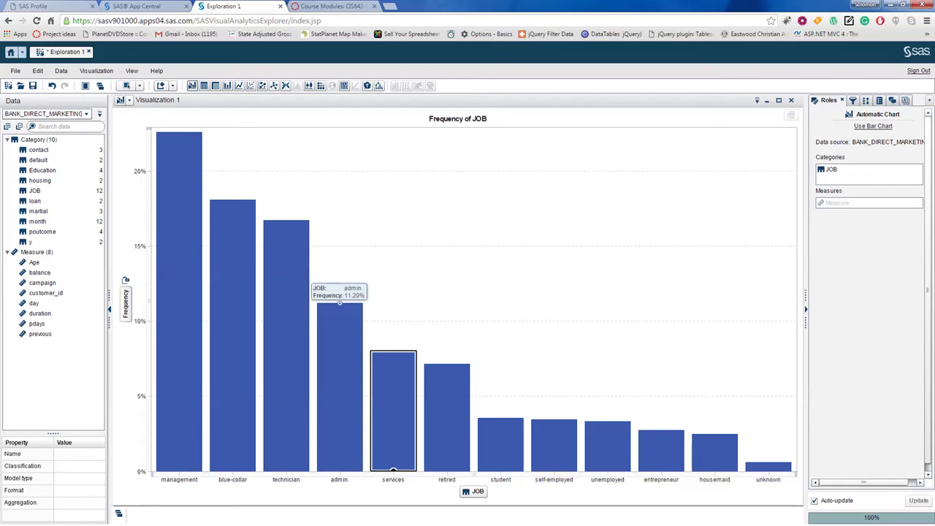
pyautogui.moveTo(179, 131)
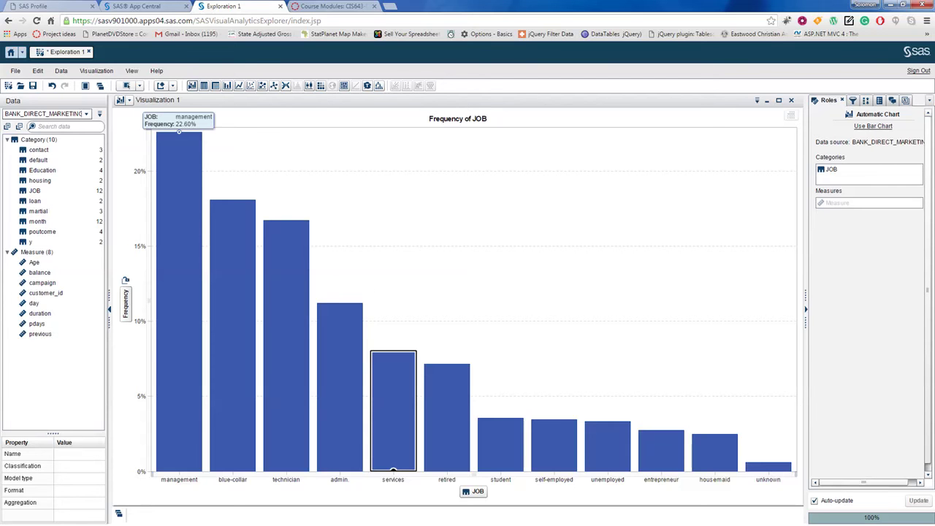
pyautogui.hotkey('alt', 'Tab')
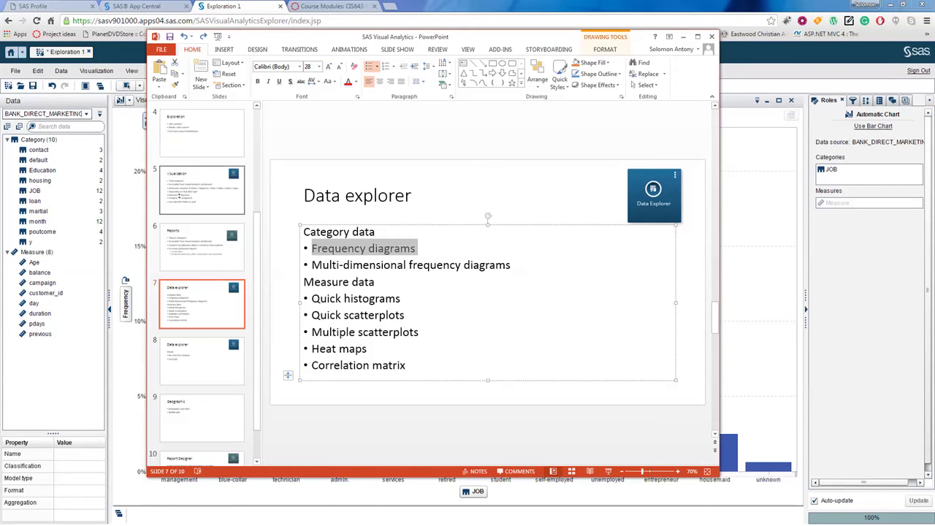
# Step: Highlight the 'Multi-dimensional frequency diagrams' bullet, then go back to the SAS chart
pyautogui.click(448, 268)
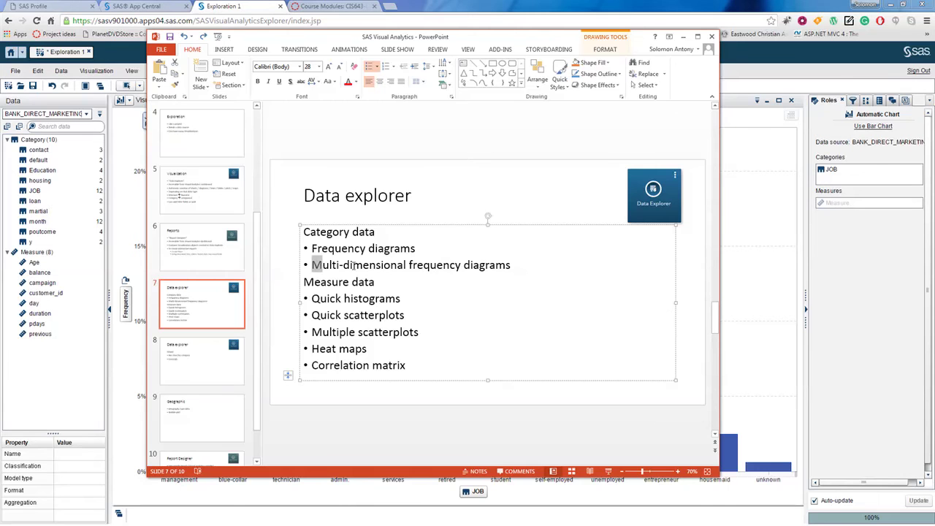
pyautogui.moveTo(313, 265); pyautogui.dragTo(511, 265)
pyautogui.hotkey('alt', 'Tab')
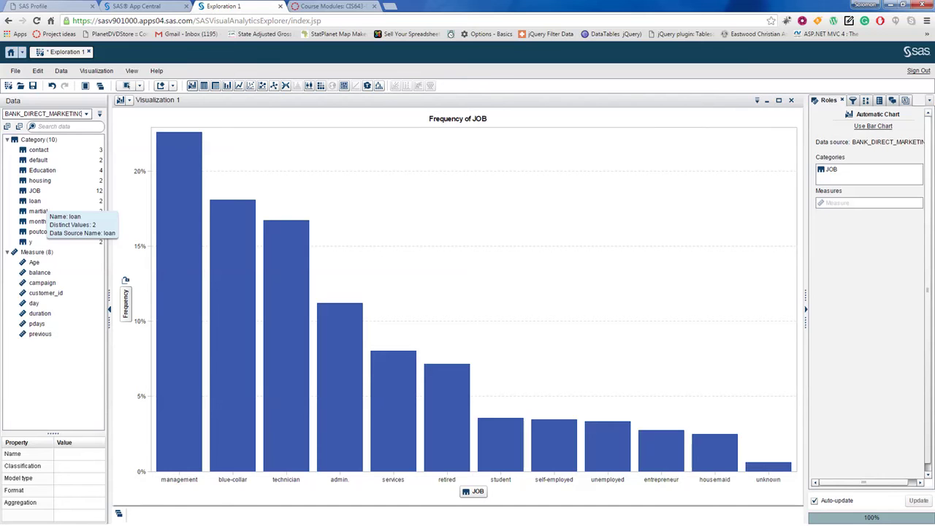
# Step: Break the JOB chart down by martial and then by Education
pyautogui.click(38, 211)
pyautogui.moveTo(39, 211); pyautogui.dragTo(362, 238)
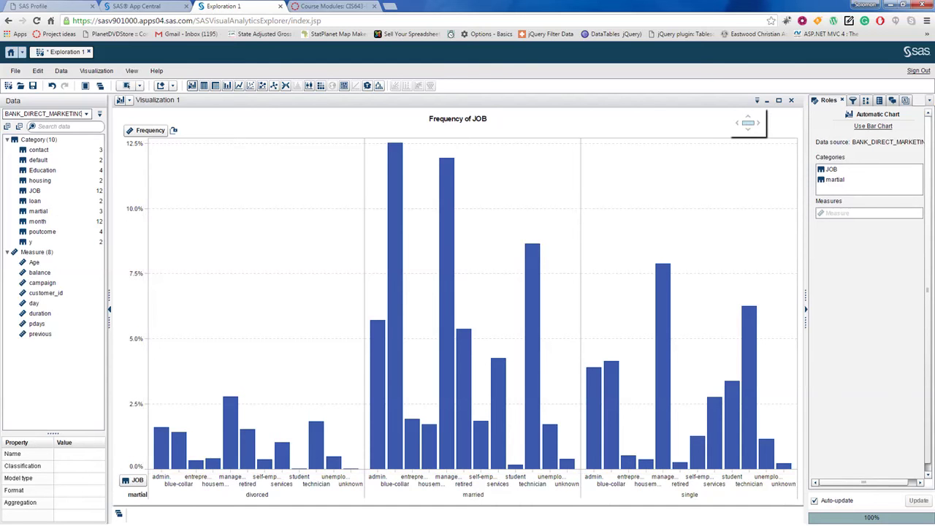
pyautogui.moveTo(44, 170); pyautogui.dragTo(349, 255)
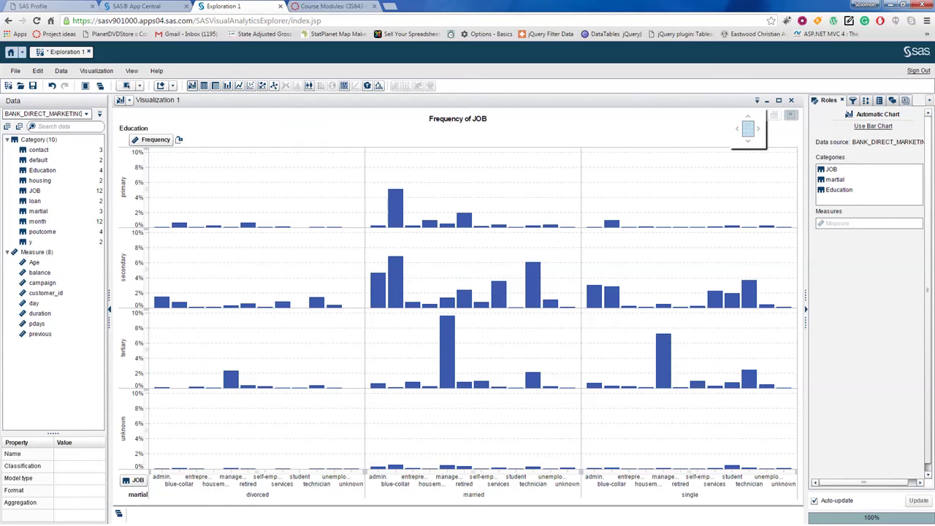
# Step: Remove Education and martial from the chart's categories and switch to the slide
pyautogui.click(839, 189)
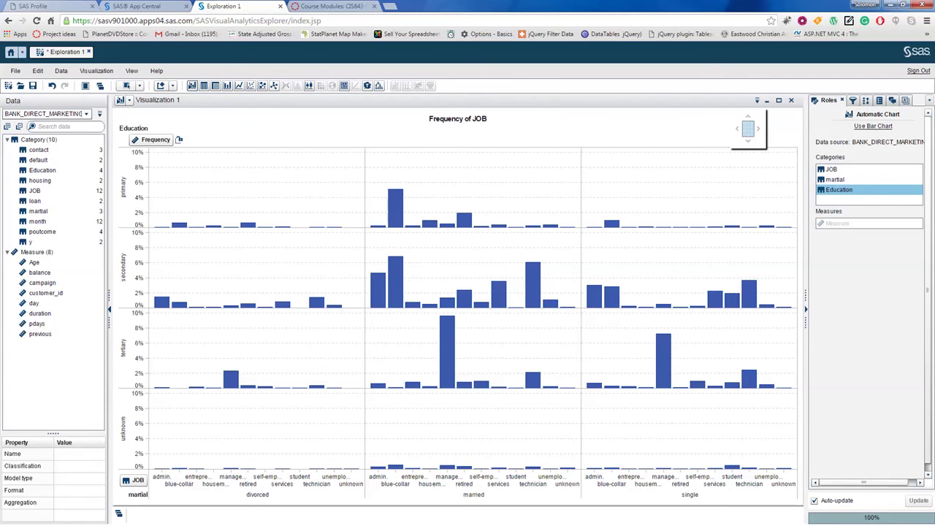
pyautogui.press('Delete')
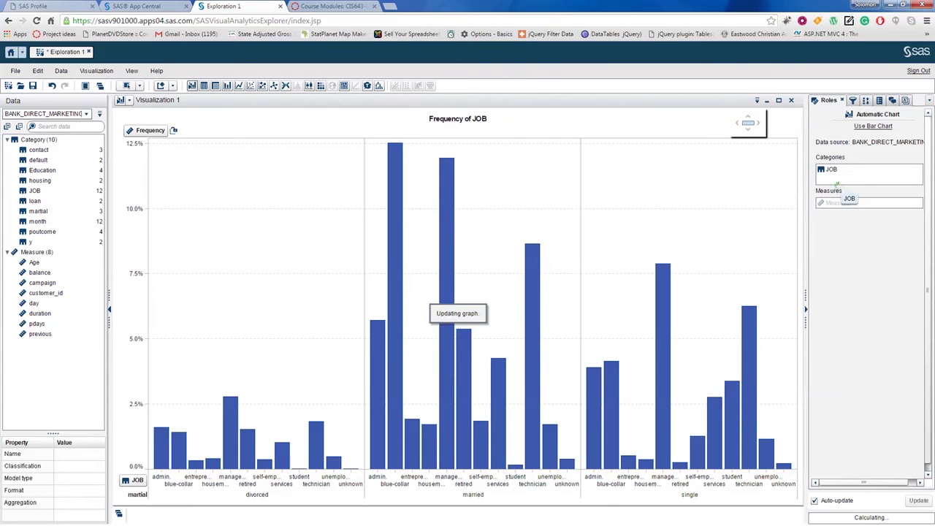
pyautogui.press('Delete')
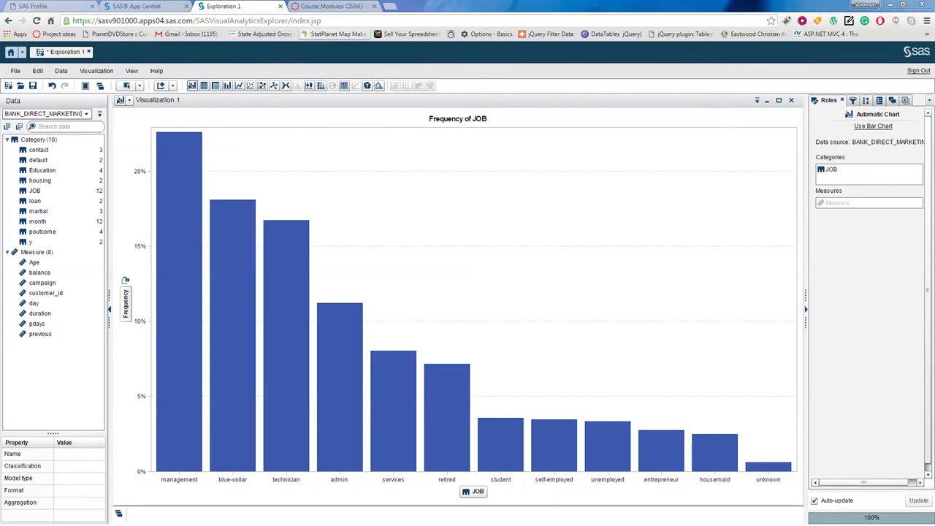
pyautogui.hotkey('alt', 'Tab')
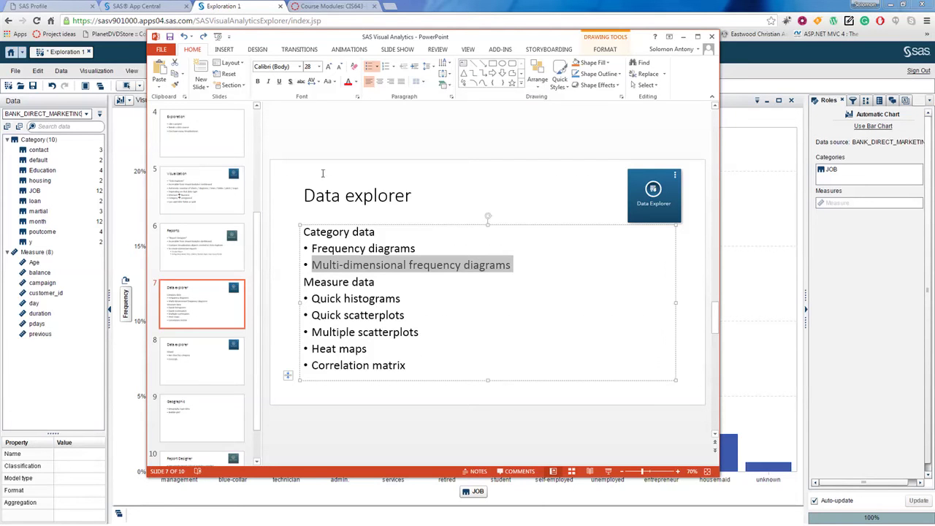
# Step: Highlight the 'Measure data' heading on the slide, then go back to SAS
pyautogui.click(343, 283)
pyautogui.moveTo(304, 282); pyautogui.dragTo(375, 282)
pyautogui.click(387, 298)
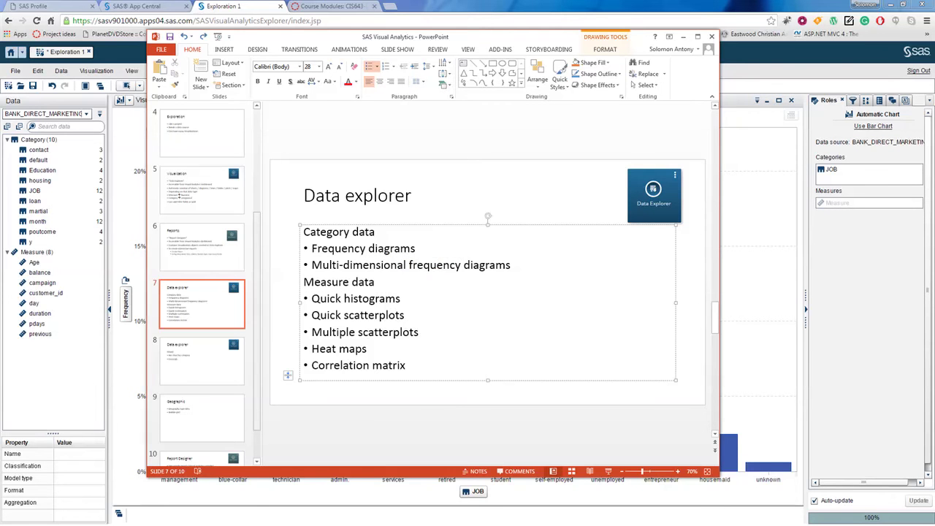
pyautogui.hotkey('alt', 'Tab')
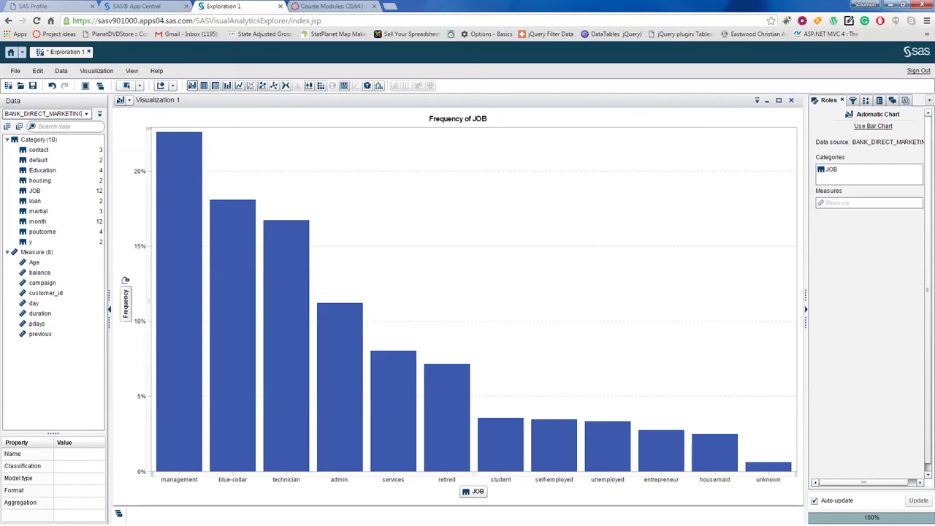
# Step: Chart Age as a maximized Distribution of Age histogram in a new visualization
pyautogui.click(161, 86)
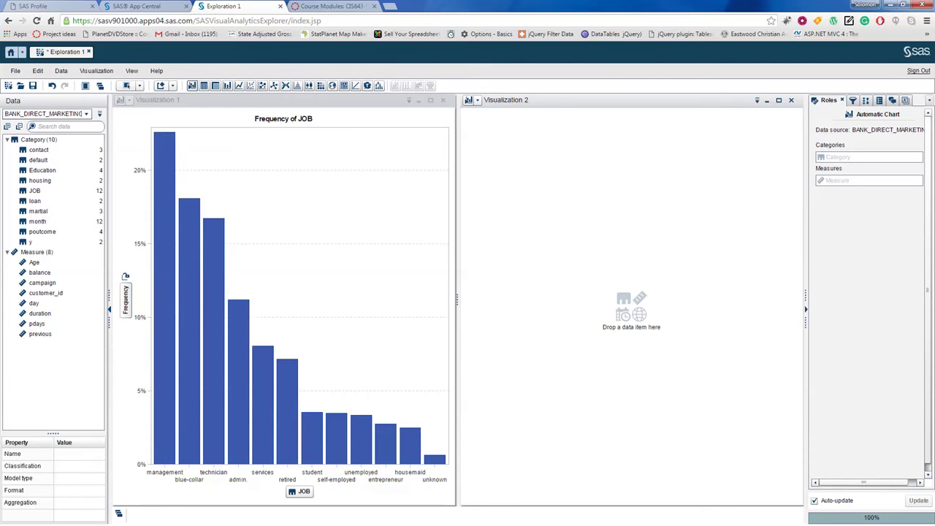
pyautogui.click(34, 262)
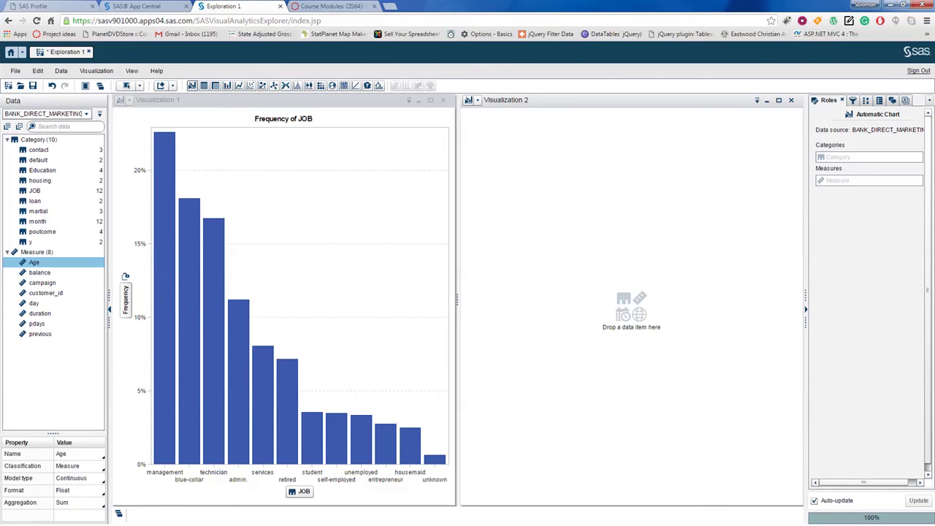
pyautogui.moveTo(35, 263); pyautogui.dragTo(609, 290)
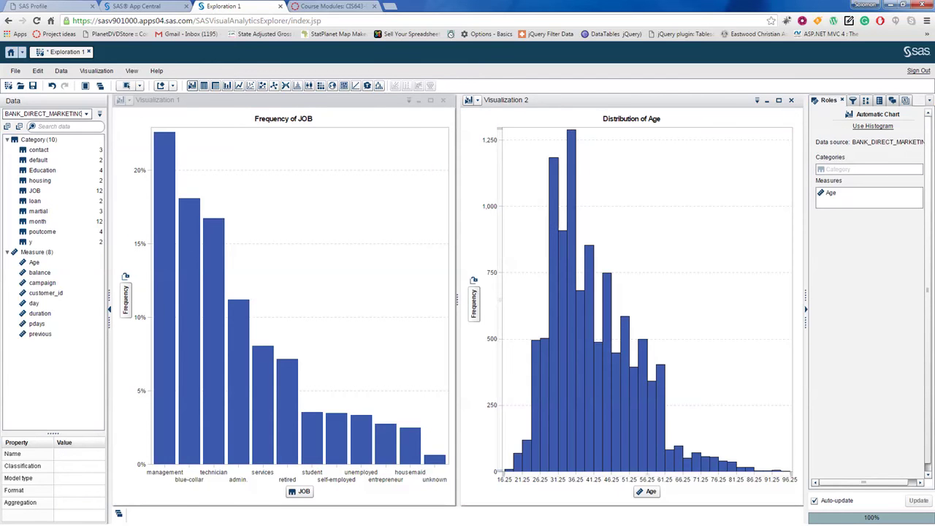
pyautogui.click(419, 101)
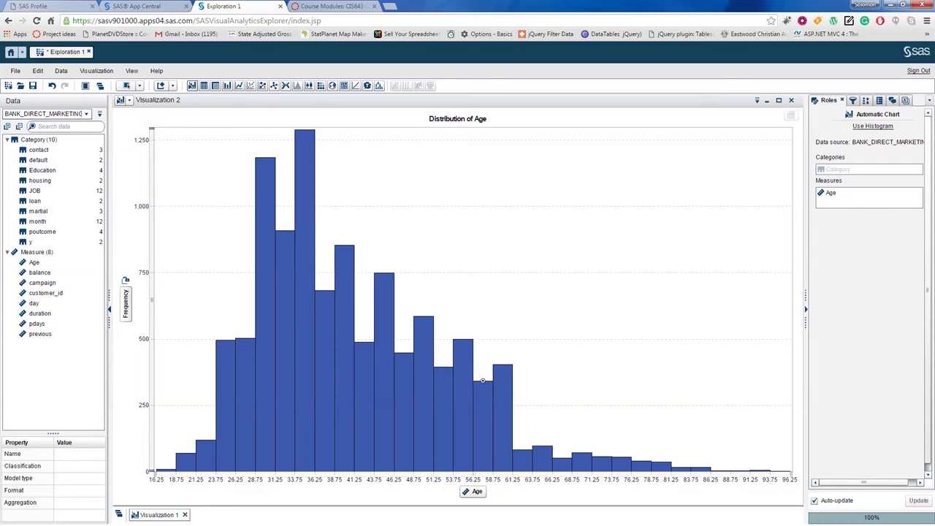
# Step: Show the Age histogram's frequencies as percentages
pyautogui.rightClick(306, 207)
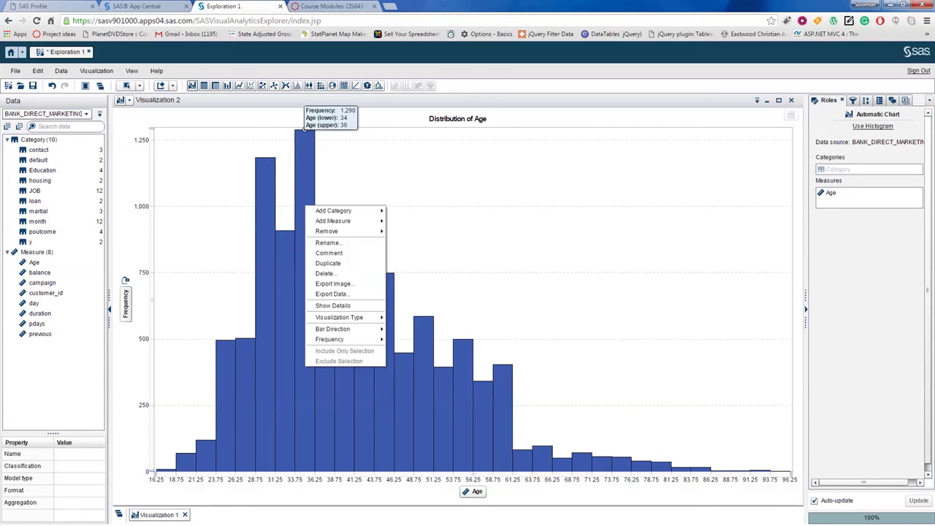
pyautogui.moveTo(343, 339)
pyautogui.click(406, 350)
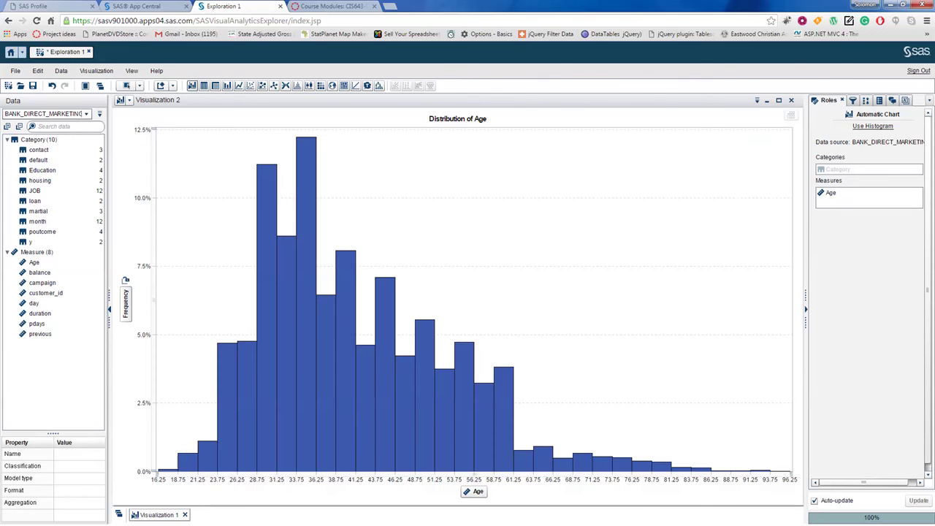
# Step: Glance at the Data explorer slide, then start another empty visualization
pyautogui.hotkey('alt', 'Tab')
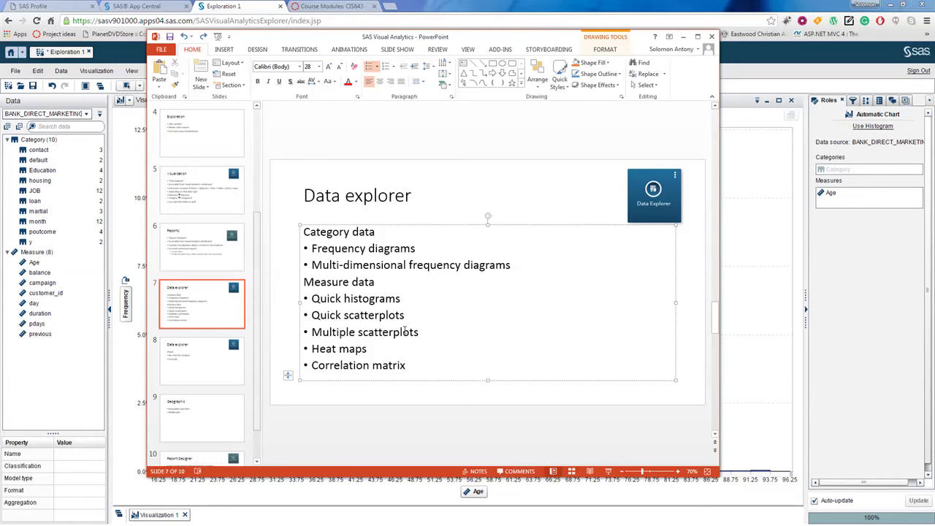
pyautogui.hotkey('alt', 'Tab')
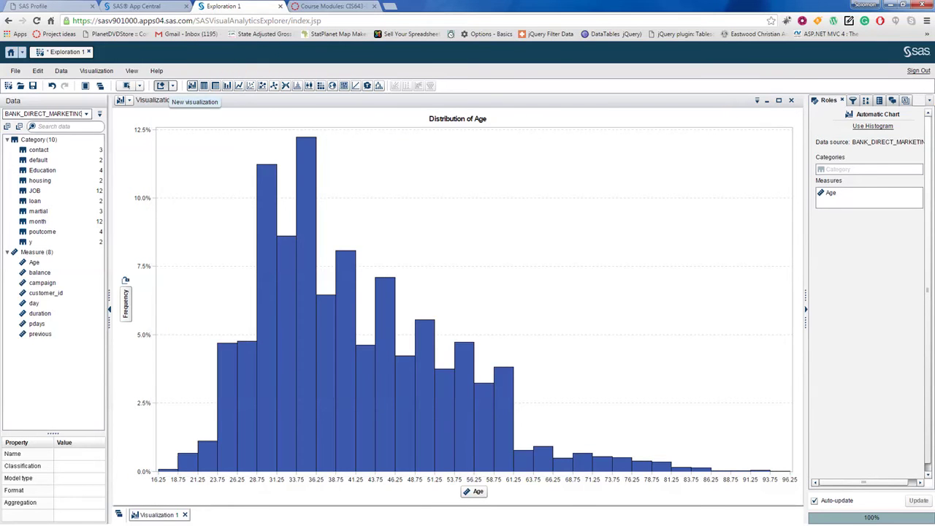
pyautogui.click(161, 85)
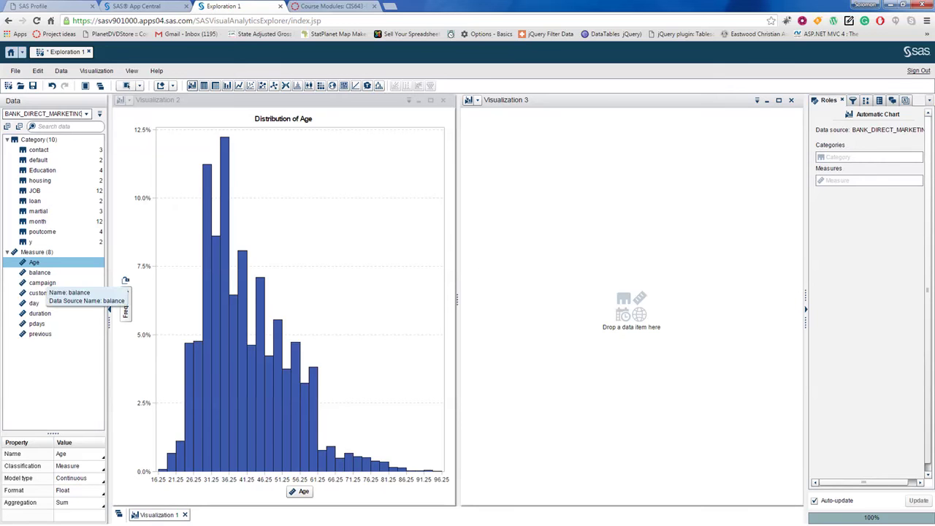
# Step: Plot balance against Age as a scatter plot in Visualization 3, then show the slide
pyautogui.keyDown('ctrl'); pyautogui.click(40, 271); pyautogui.keyUp('ctrl')
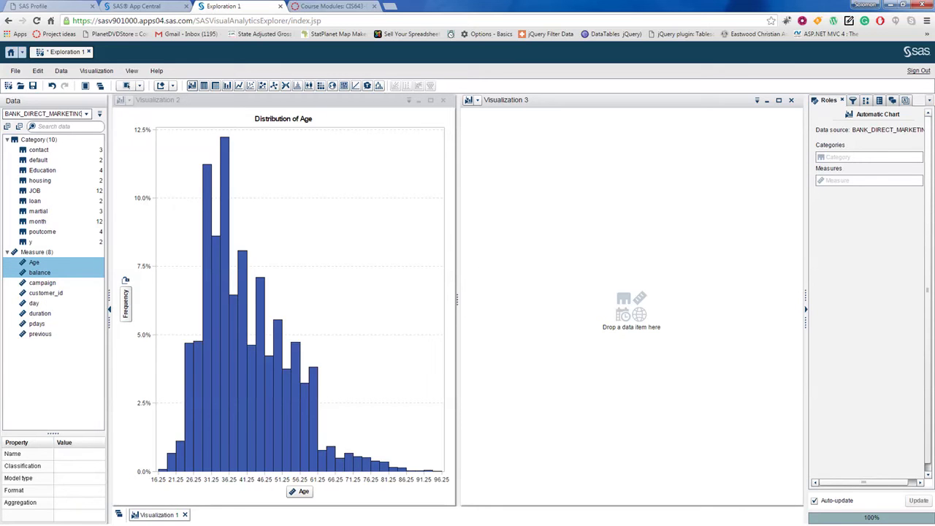
pyautogui.moveTo(37, 268); pyautogui.dragTo(605, 270)
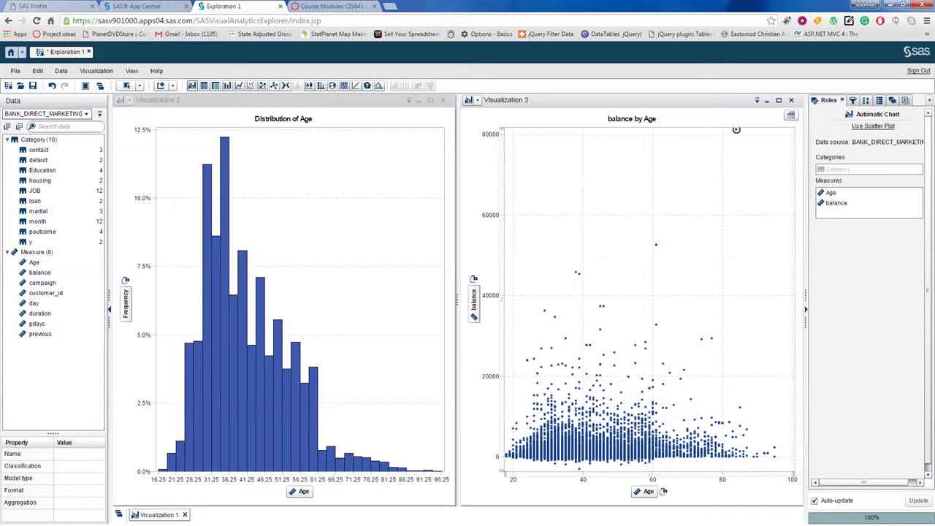
pyautogui.moveTo(737, 129)
pyautogui.hotkey('alt', 'Tab')
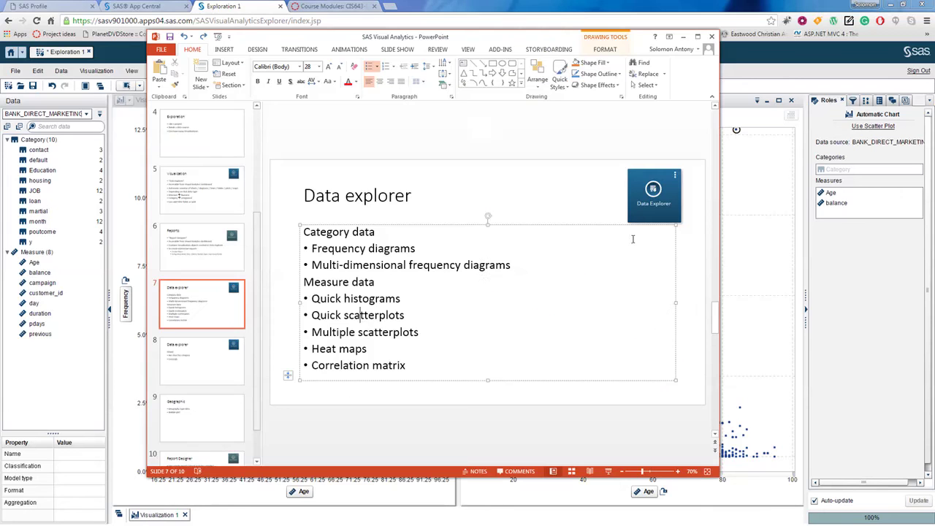
# Step: Highlight 'scatterplots' in the Quick scatterplots bullet, then return and minimize the scatter plot
pyautogui.doubleClick(387, 314)
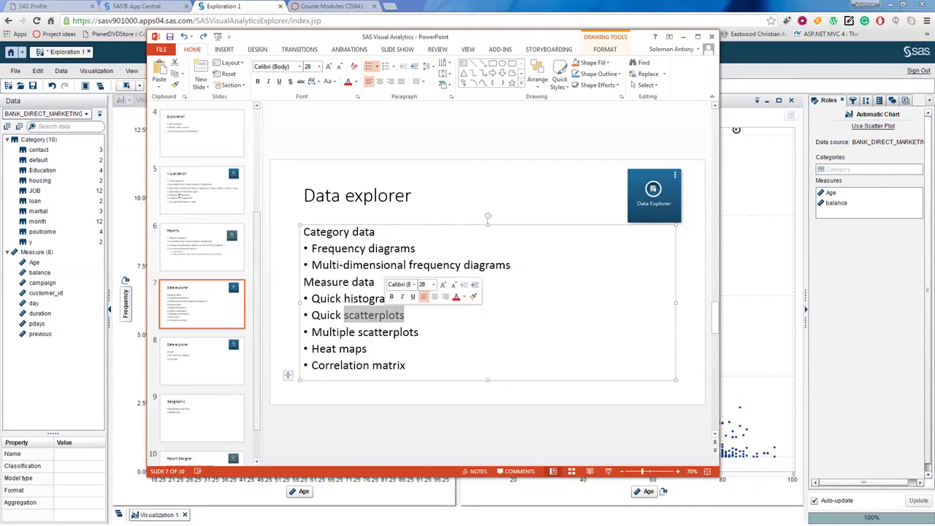
pyautogui.click(355, 335)
pyautogui.click(422, 334)
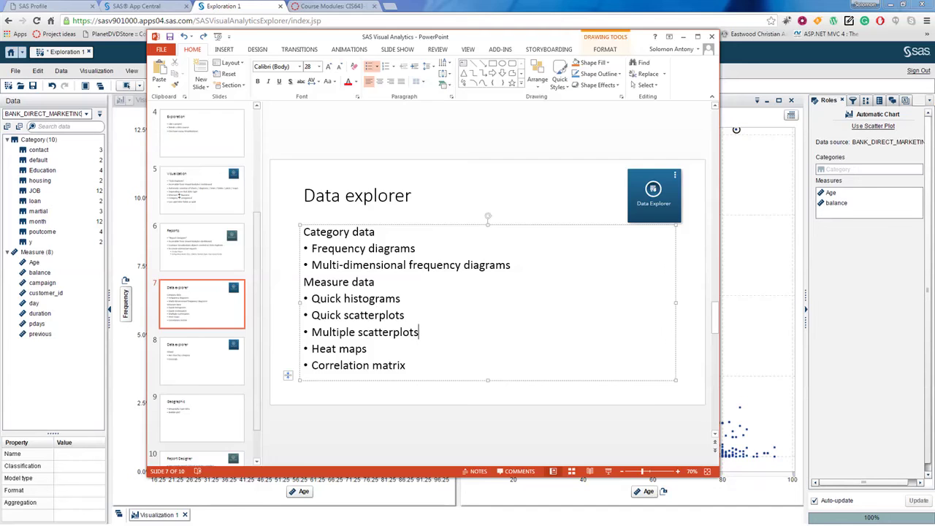
pyautogui.hotkey('alt', 'Tab')
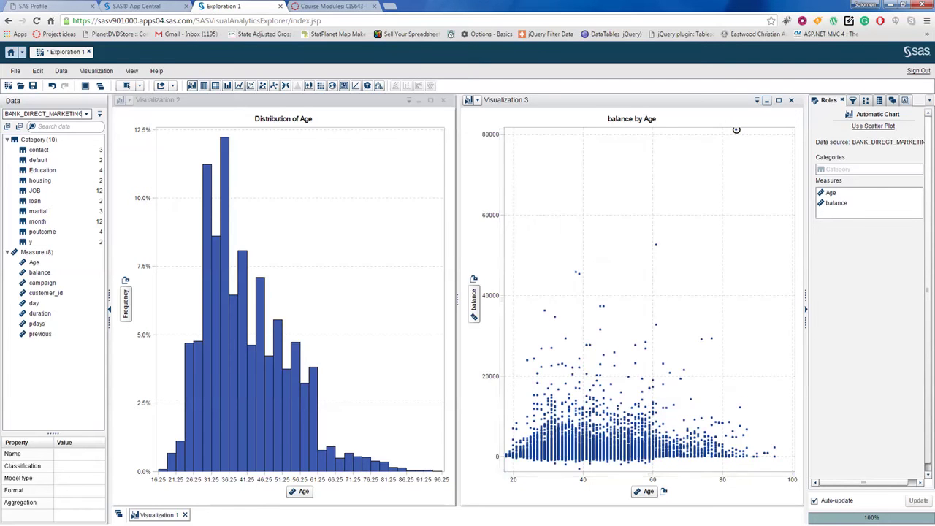
pyautogui.click(766, 100)
# Step: Minimize the Age histogram and select every measure except customer_id
pyautogui.click(767, 100)
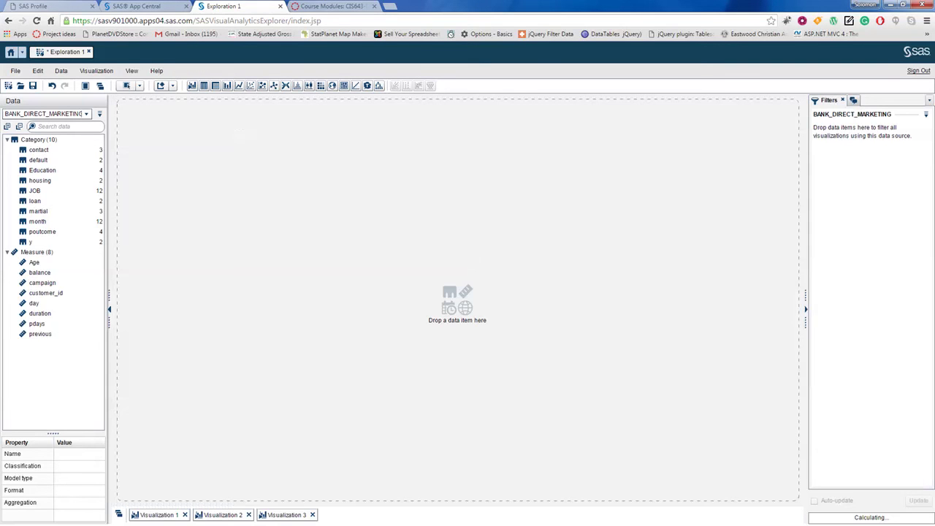
pyautogui.click(34, 262)
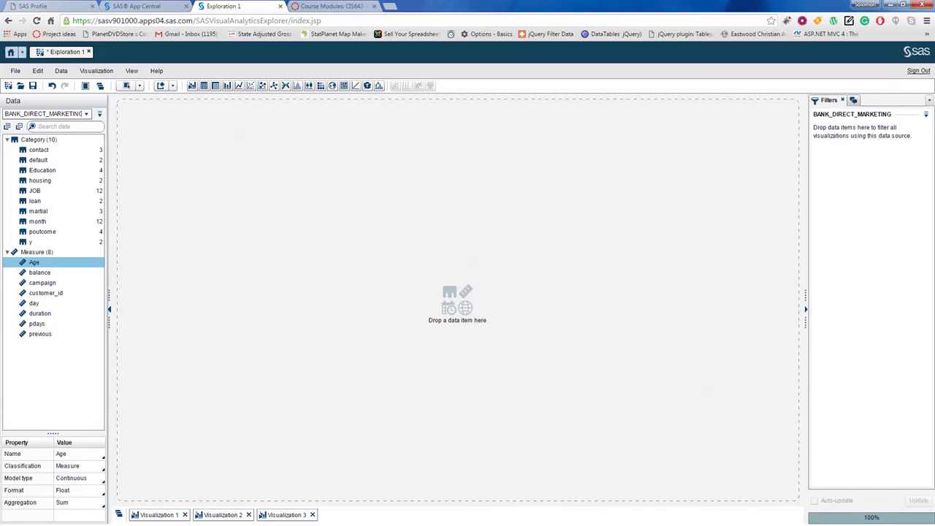
pyautogui.keyDown('ctrl'); pyautogui.click(39, 272); pyautogui.keyUp('ctrl')
pyautogui.hotkey('shift', 'Down')
pyautogui.hotkey('shift', 'Down')
pyautogui.hotkey('shift', 'Down')
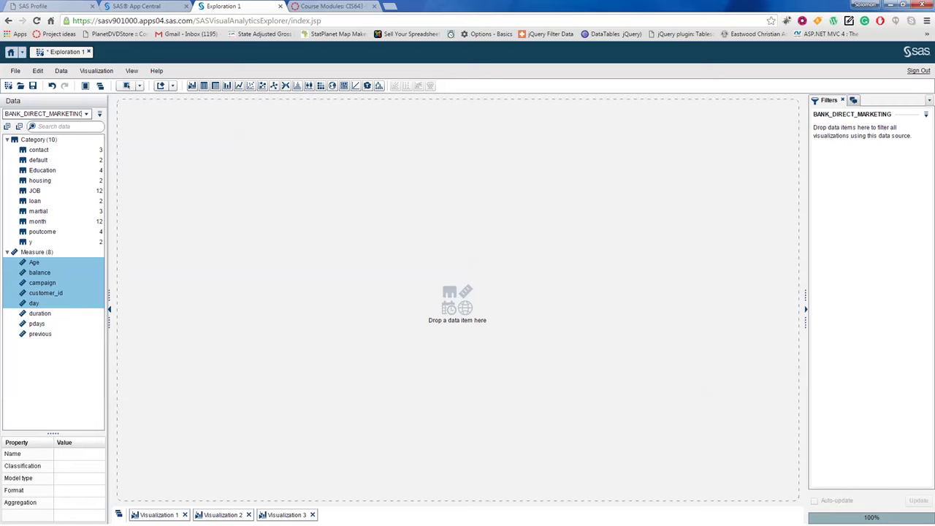
pyautogui.click(40, 313)
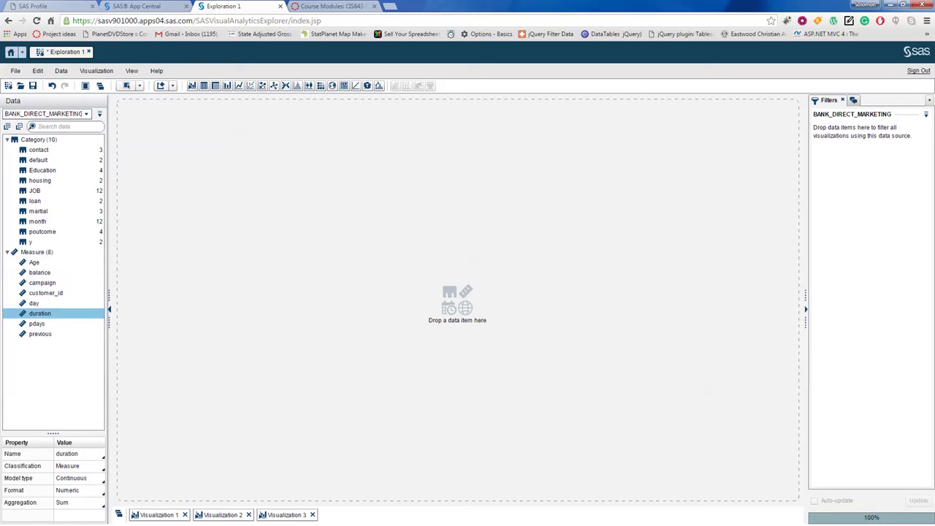
pyautogui.press('Up')
pyautogui.hotkey('shift', 'Down')
pyautogui.hotkey('shift', 'Down')
pyautogui.hotkey('shift', 'Down')
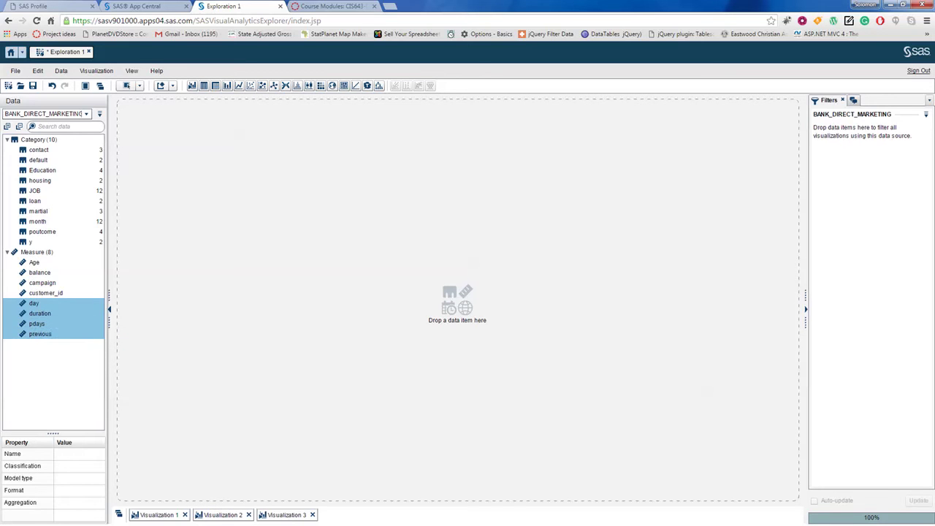
pyautogui.keyDown('ctrl'); pyautogui.click(43, 283); pyautogui.keyUp('ctrl')
pyautogui.keyDown('ctrl'); pyautogui.click(40, 272); pyautogui.keyUp('ctrl')
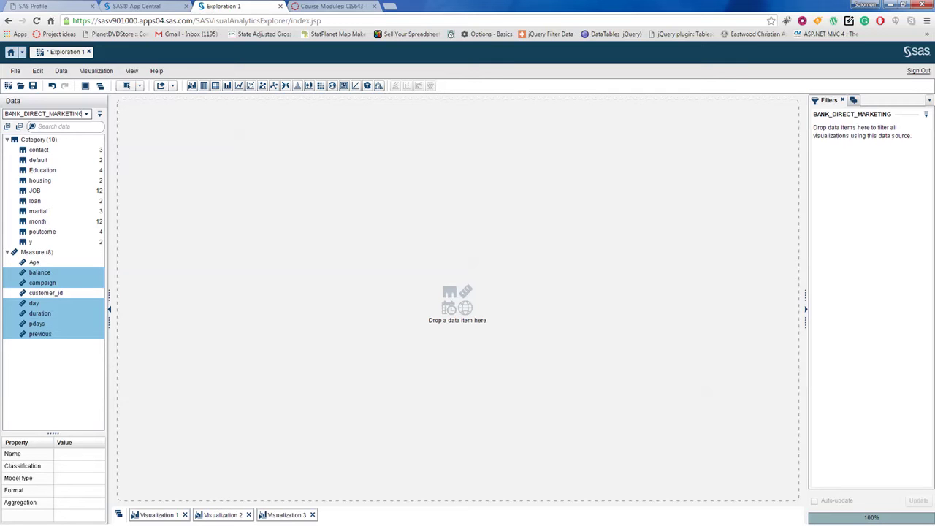
pyautogui.keyDown('ctrl'); pyautogui.click(35, 262); pyautogui.keyUp('ctrl')
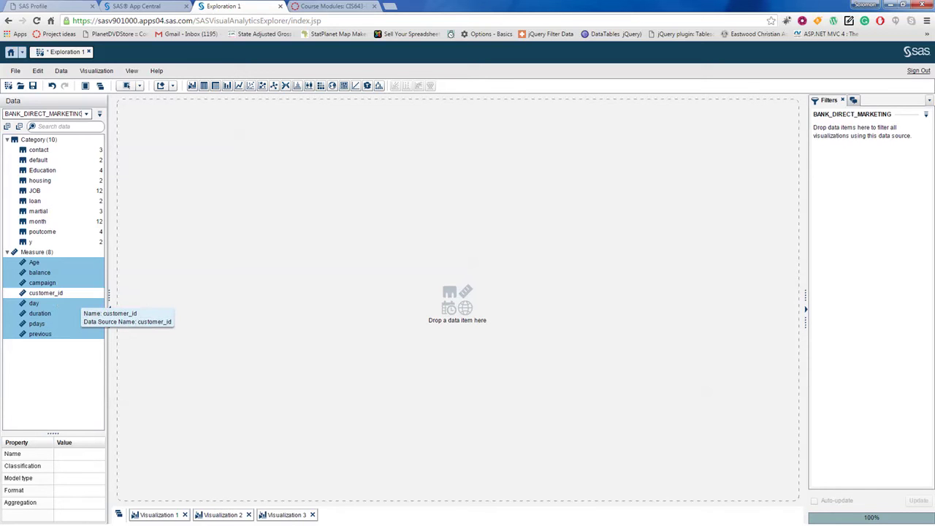
# Step: Plot the seven selected measures as a scatterplot matrix, then point out the Heat maps bullet
pyautogui.moveTo(41, 274); pyautogui.dragTo(260, 272)
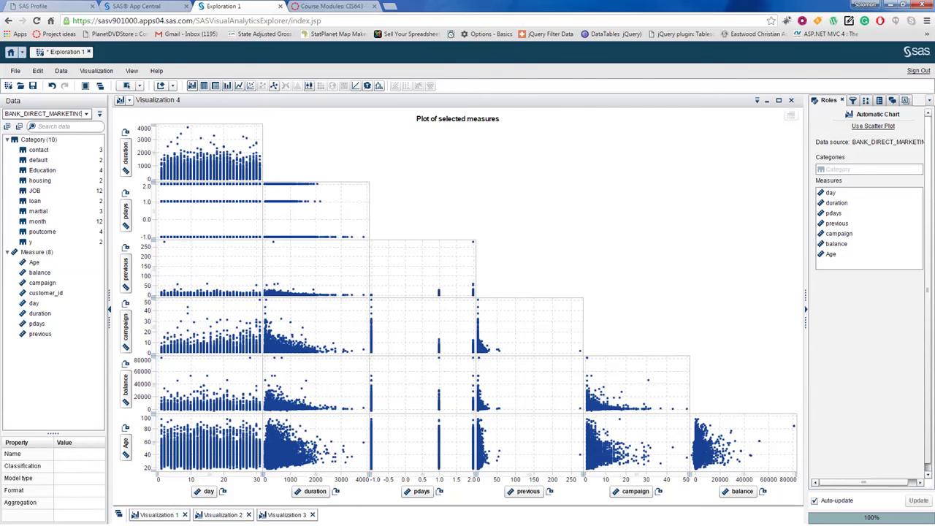
pyautogui.hotkey('alt', 'Tab')
pyautogui.click(358, 349)
# Step: Highlight the Heat maps bullet on the Data explorer slide, then switch back to the SAS exploration
pyautogui.moveTo(312, 350); pyautogui.dragTo(377, 349)
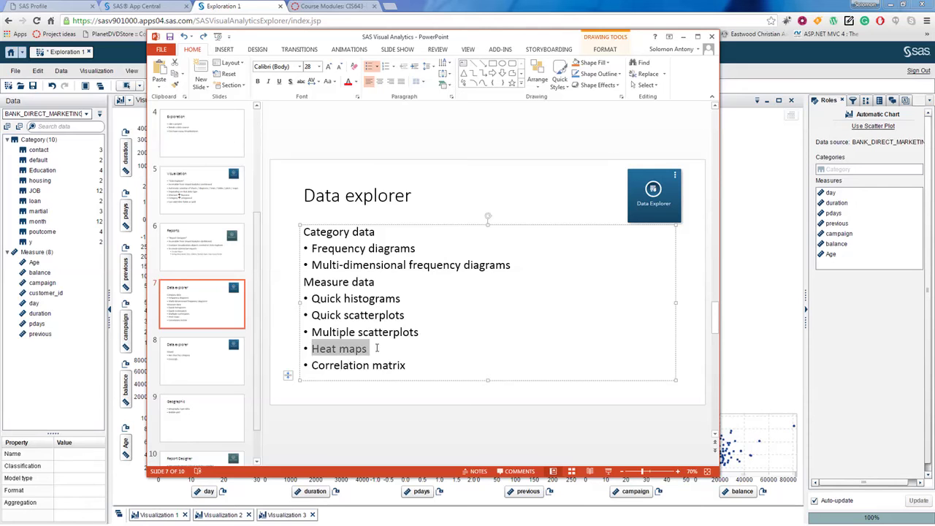
pyautogui.click(402, 351)
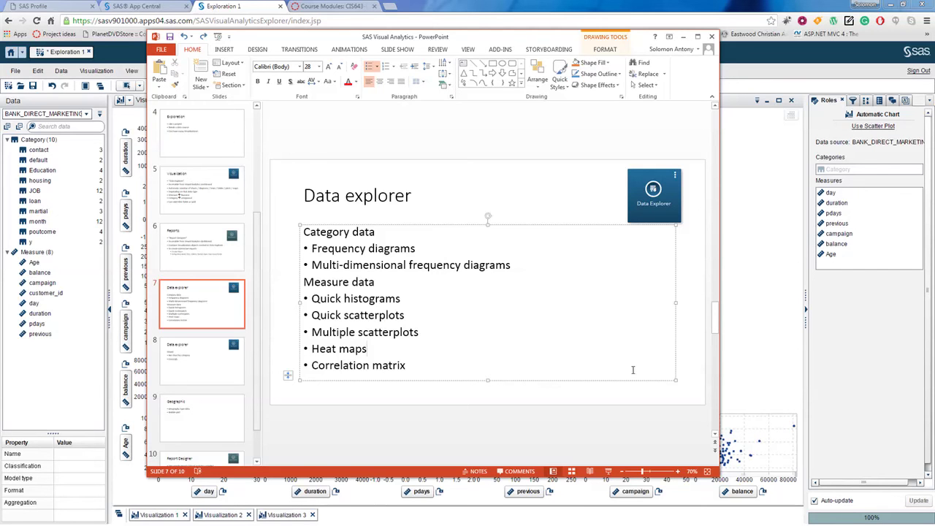
pyautogui.hotkey('alt', 'Tab')
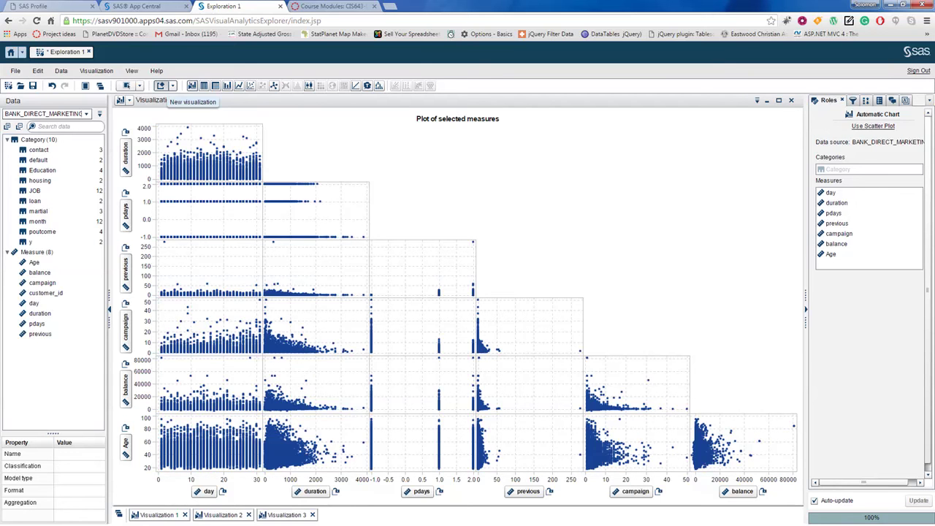
# Step: Minimize the scatterplot matrix and build a heat map with Age on the X axis and balance on the Y axis
pyautogui.click(161, 86)
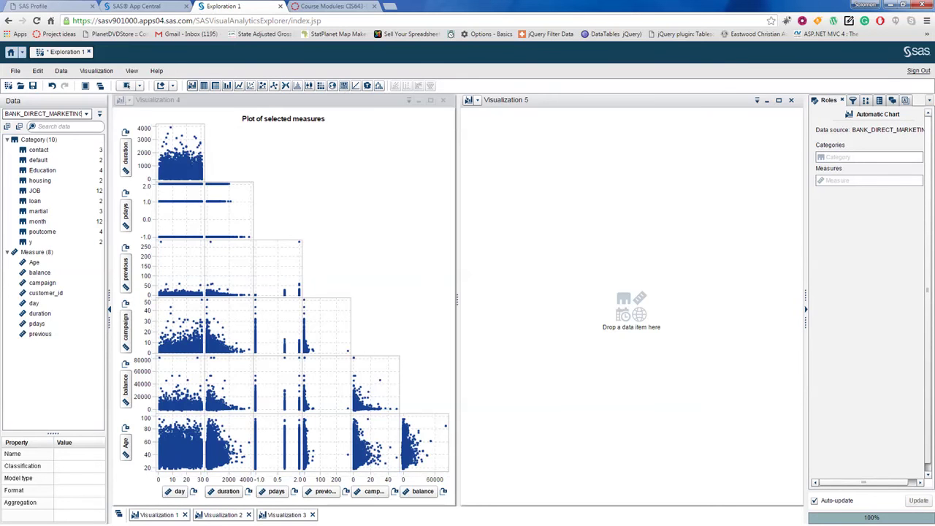
pyautogui.click(419, 101)
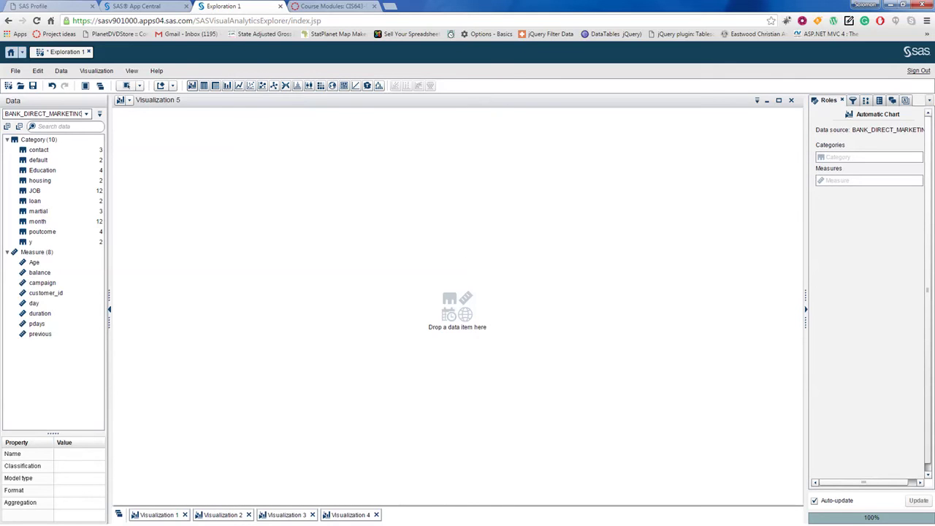
pyautogui.click(320, 86)
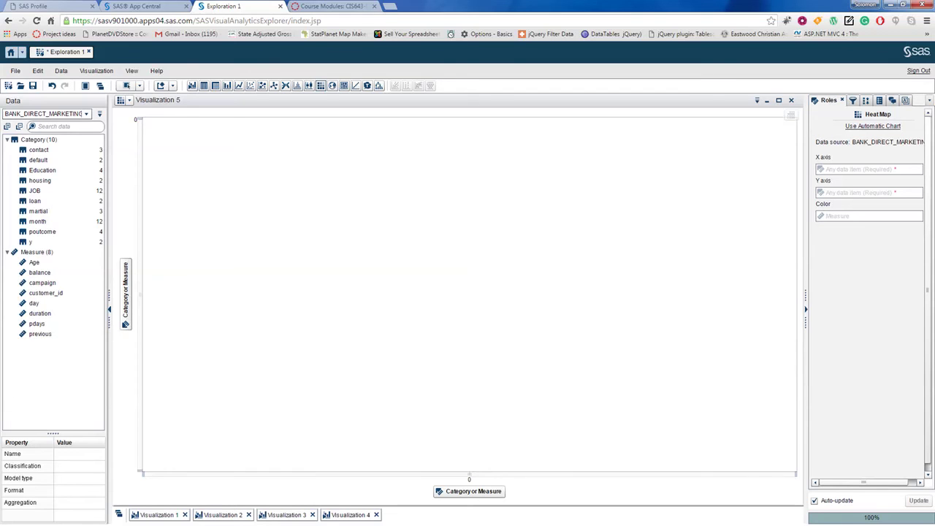
pyautogui.moveTo(33, 262); pyautogui.dragTo(479, 495)
pyautogui.moveTo(40, 273); pyautogui.dragTo(130, 273)
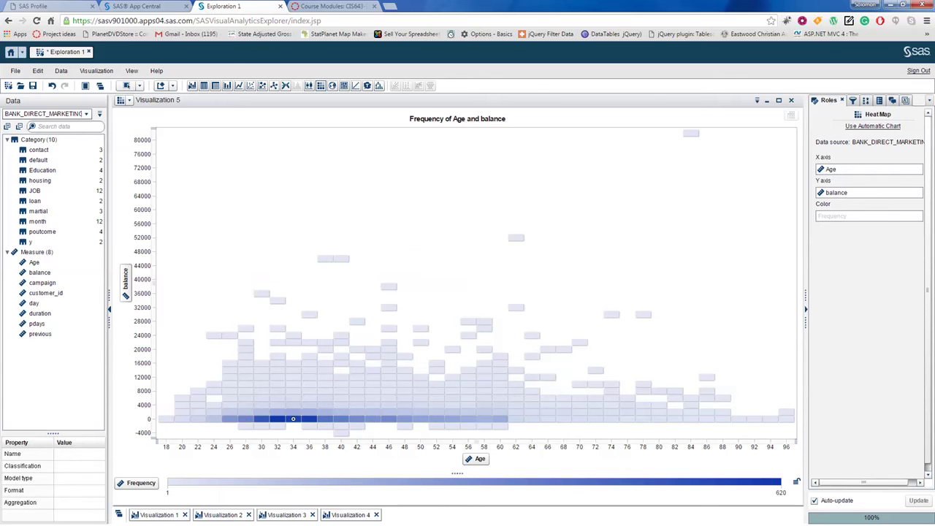
pyautogui.moveTo(293, 419)
pyautogui.moveTo(643, 315)
# Step: Minimize the heat map, highlight the Correlation matrix bullet on slide 7, then minimize PowerPoint
pyautogui.click(767, 100)
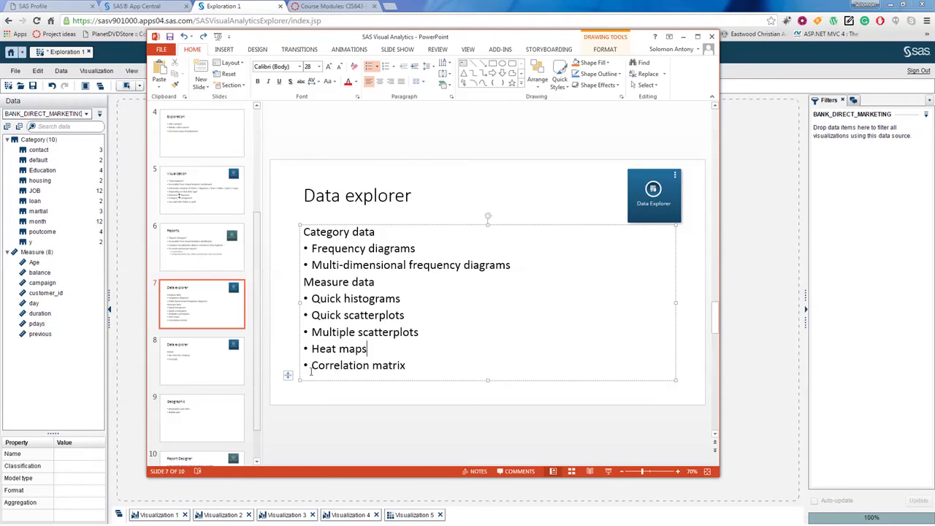
pyautogui.moveTo(312, 366); pyautogui.dragTo(413, 367)
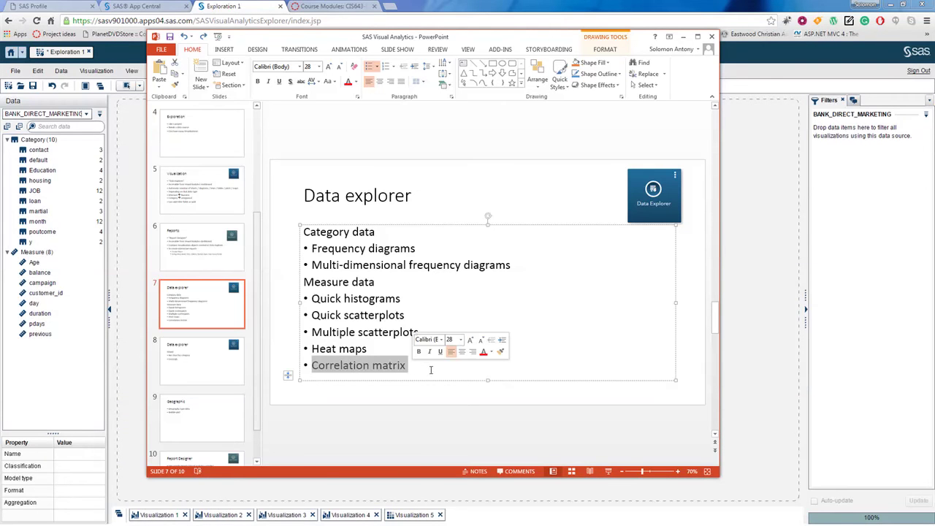
pyautogui.click(425, 385)
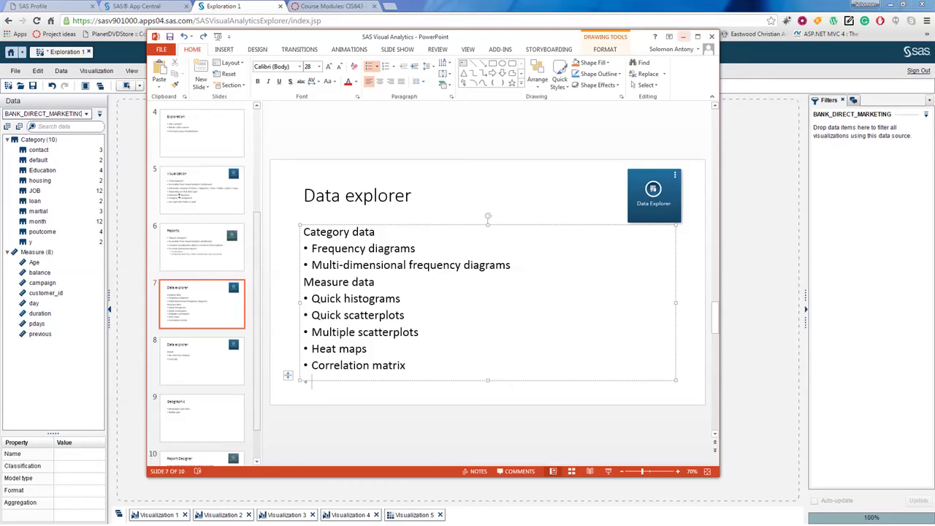
pyautogui.click(682, 36)
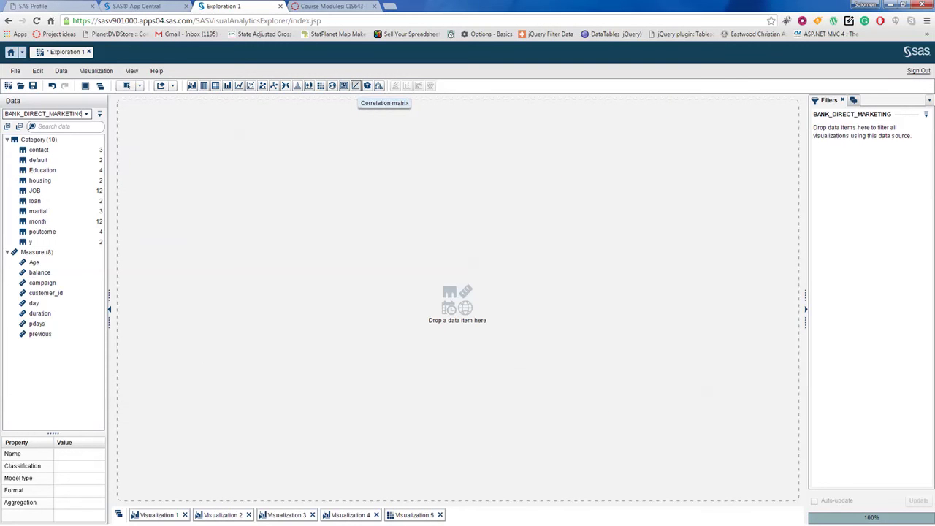
# Step: Start a correlation matrix and add balance and Age as its measures
pyautogui.click(355, 85)
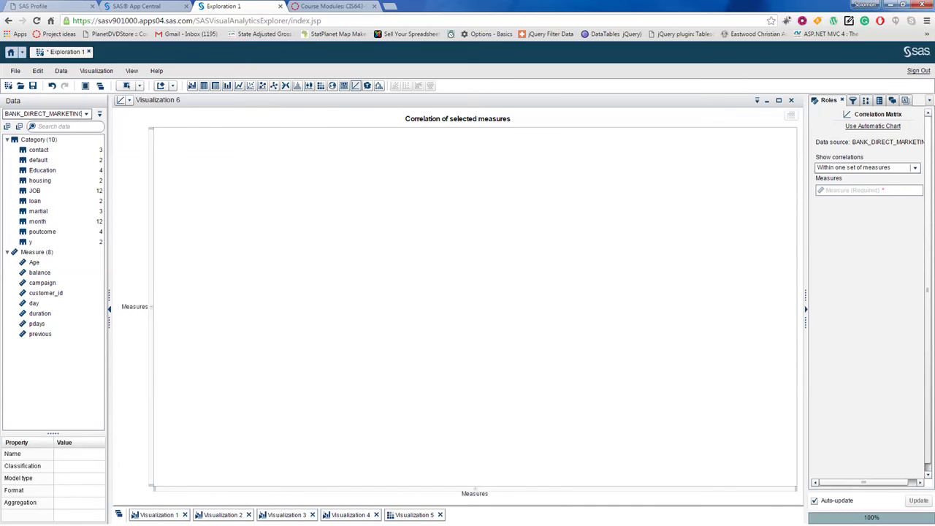
pyautogui.moveTo(34, 262); pyautogui.dragTo(324, 411)
pyautogui.moveTo(40, 271); pyautogui.dragTo(136, 307)
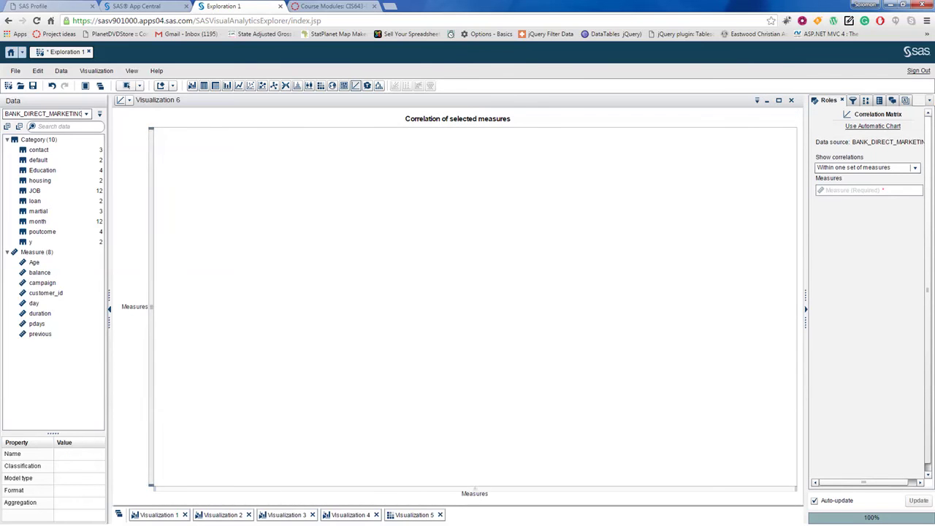
pyautogui.moveTo(40, 271); pyautogui.dragTo(170, 299)
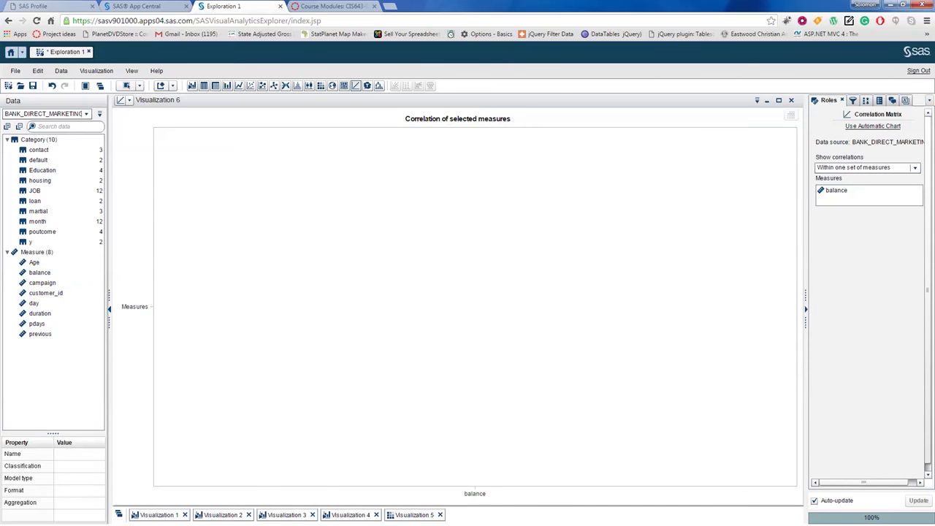
pyautogui.moveTo(33, 261); pyautogui.dragTo(195, 271)
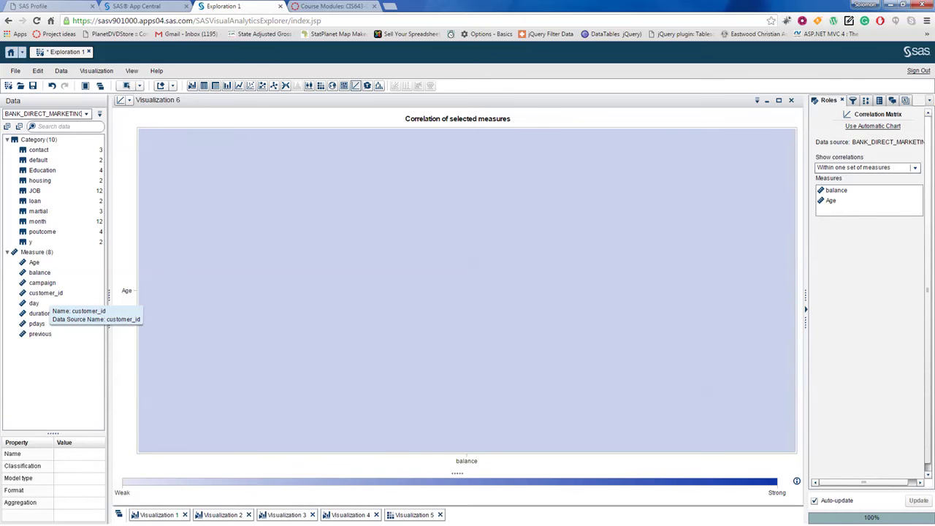
# Step: Add campaign, day, duration, pdays and previous to the correlation matrix
pyautogui.moveTo(41, 283); pyautogui.dragTo(220, 300)
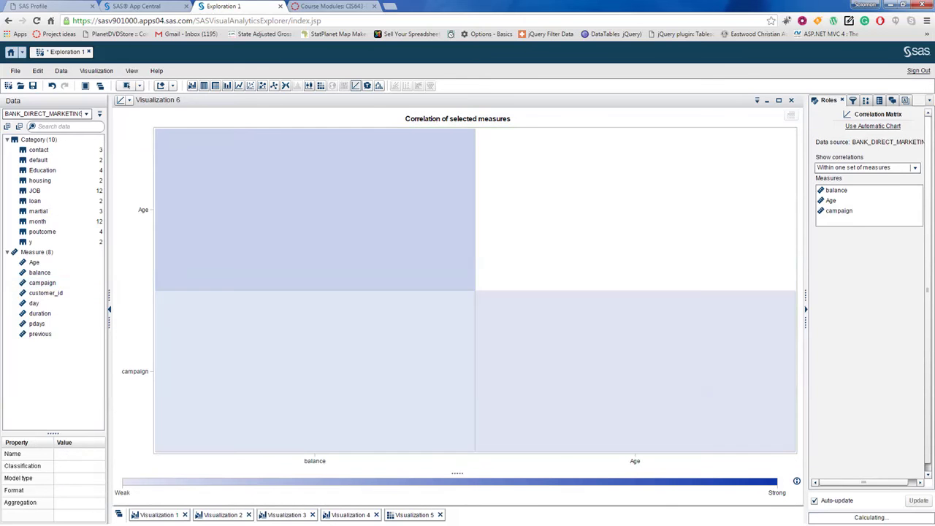
pyautogui.moveTo(34, 303); pyautogui.dragTo(428, 307)
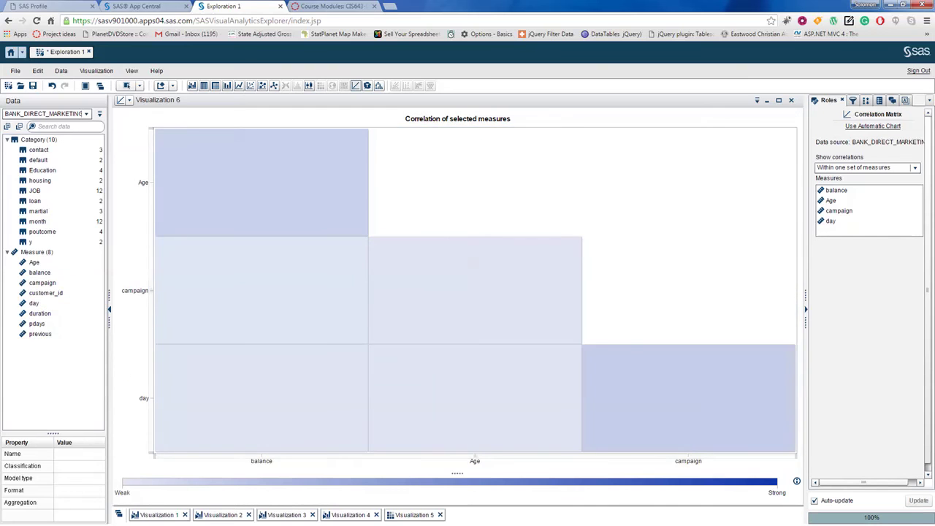
pyautogui.moveTo(39, 313); pyautogui.dragTo(453, 315)
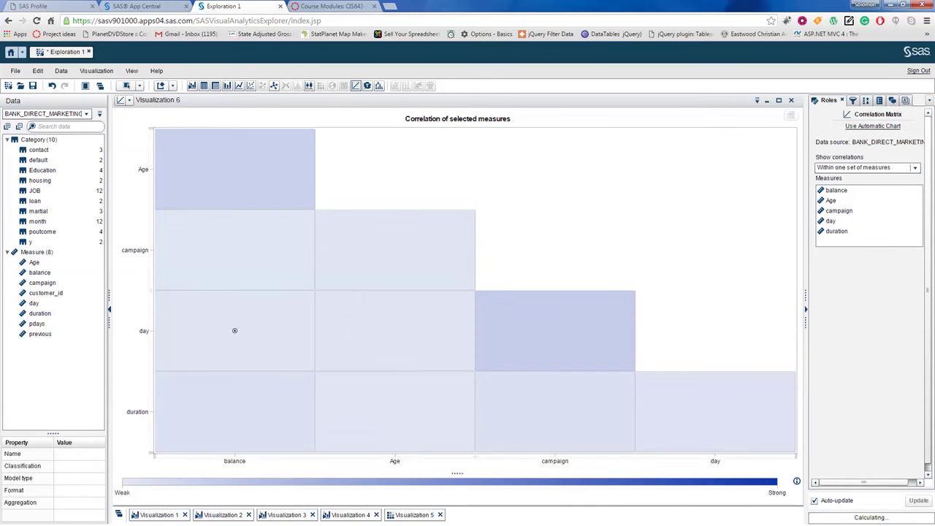
pyautogui.moveTo(37, 323); pyautogui.dragTo(405, 338)
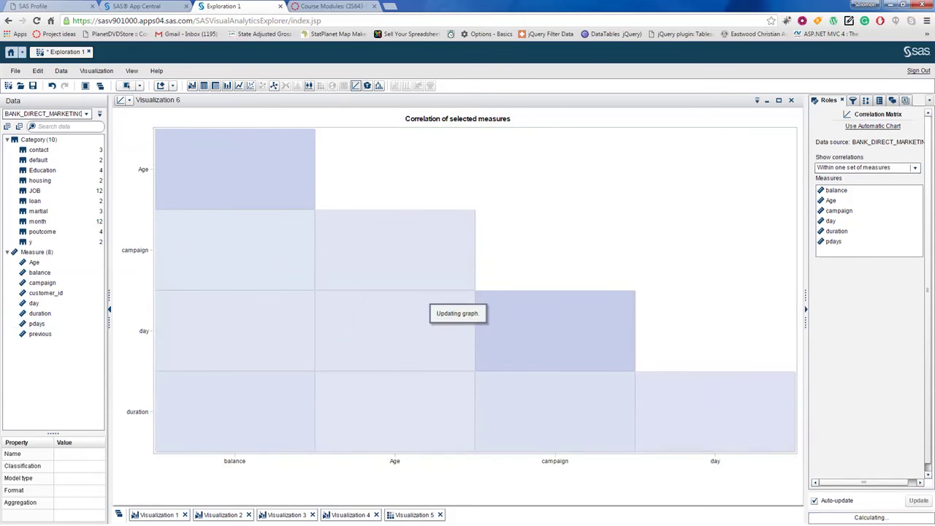
pyautogui.moveTo(39, 333); pyautogui.dragTo(421, 372)
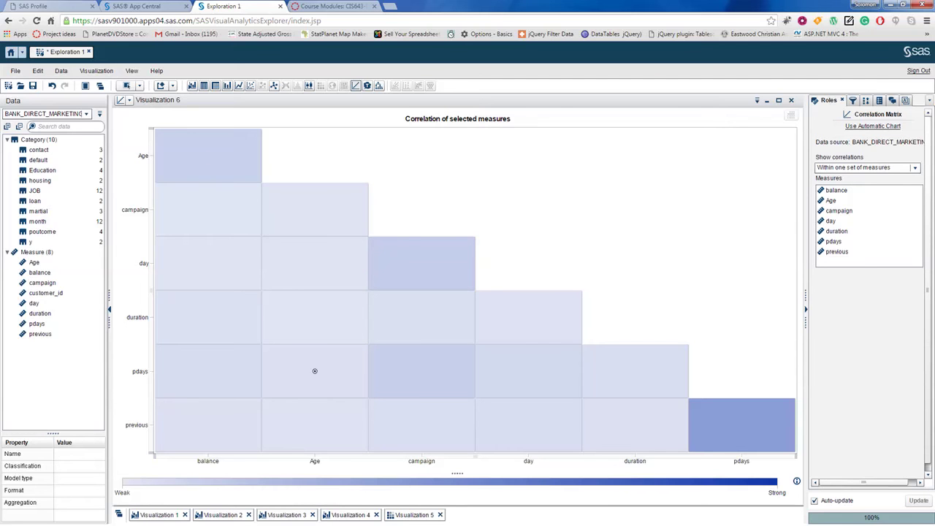
pyautogui.moveTo(315, 371)
pyautogui.moveTo(742, 426)
pyautogui.moveTo(315, 210)
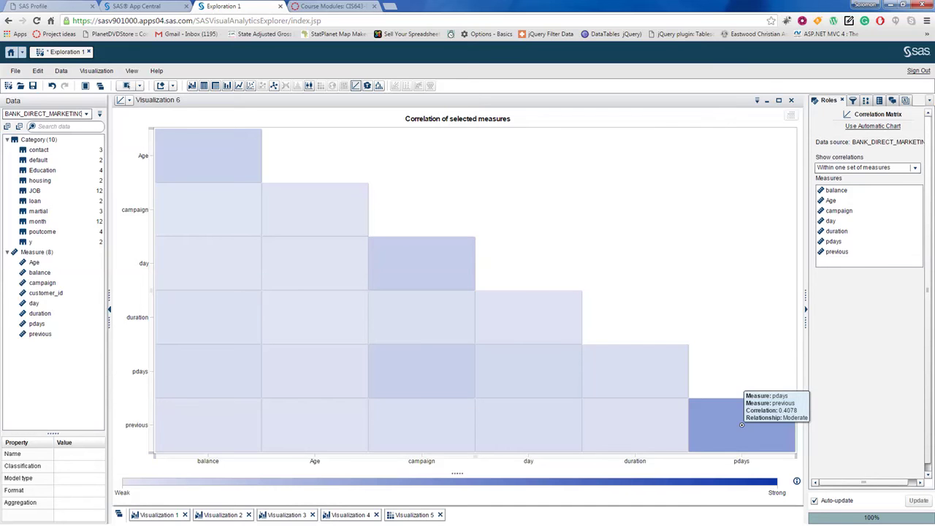
pyautogui.moveTo(528, 371)
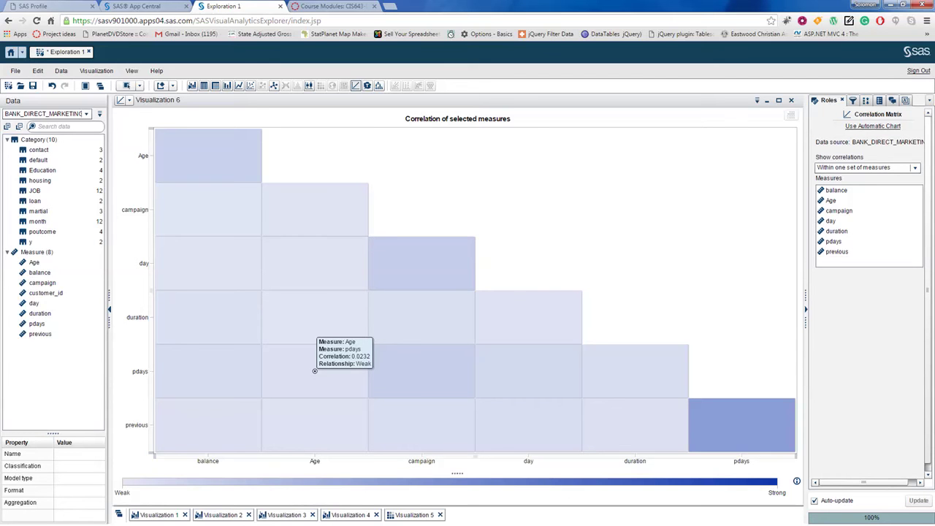
pyautogui.moveTo(208, 210)
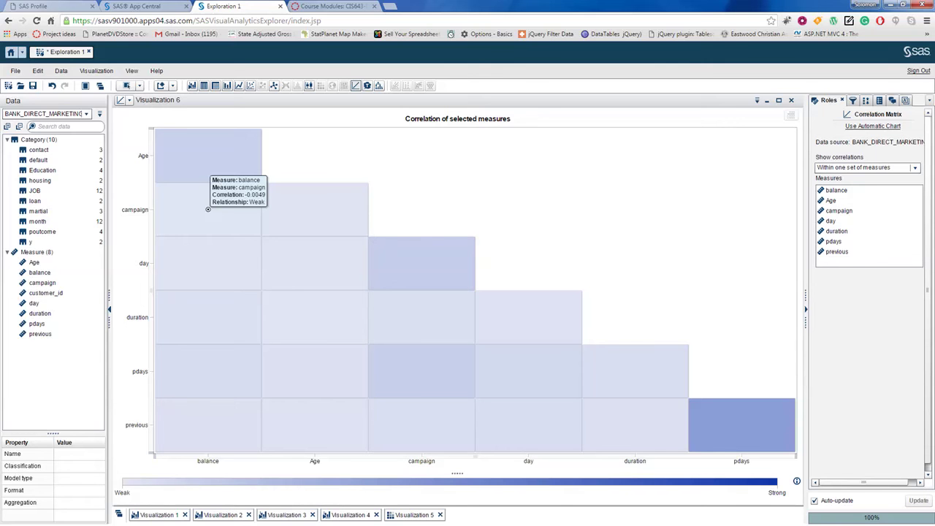
# Step: Show the Mixed data explorer slide (slide 8) in PowerPoint, then return to the SAS explorer
pyautogui.hotkey('alt', 'Tab')
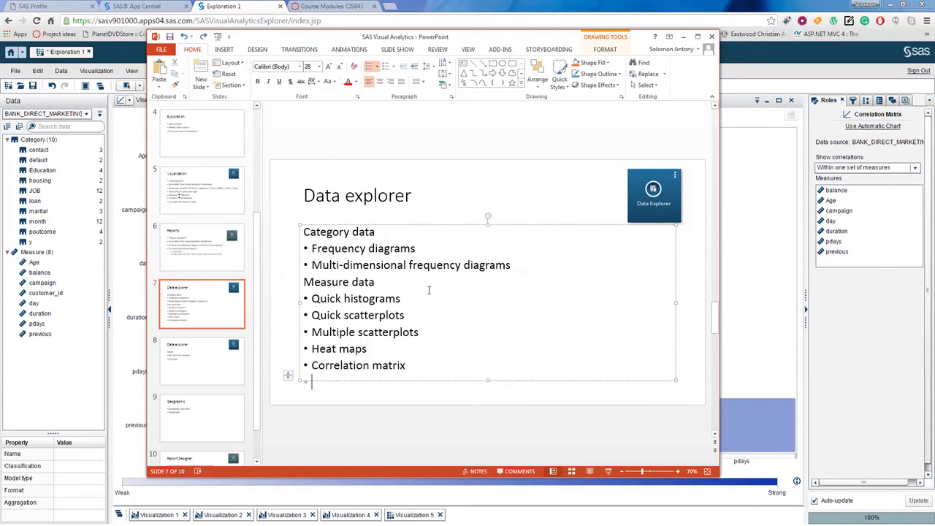
pyautogui.click(171, 361)
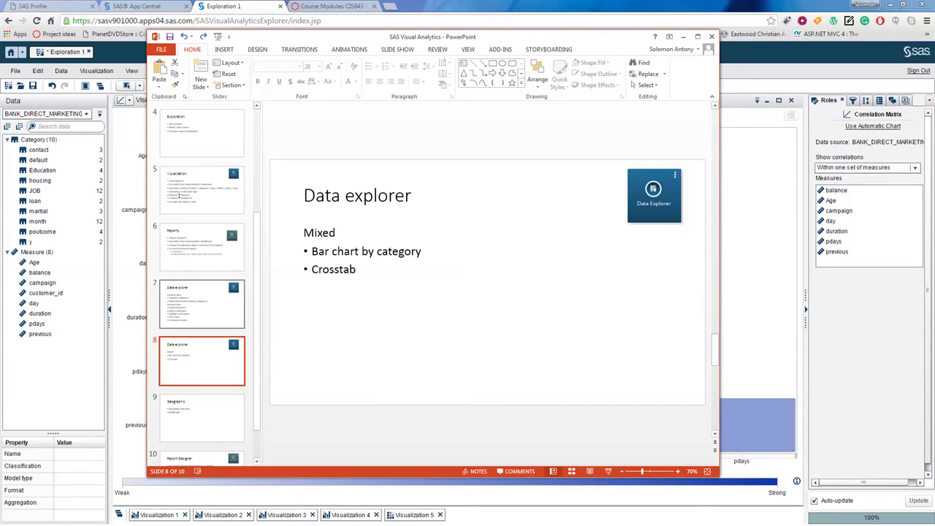
pyautogui.hotkey('alt', 'Tab')
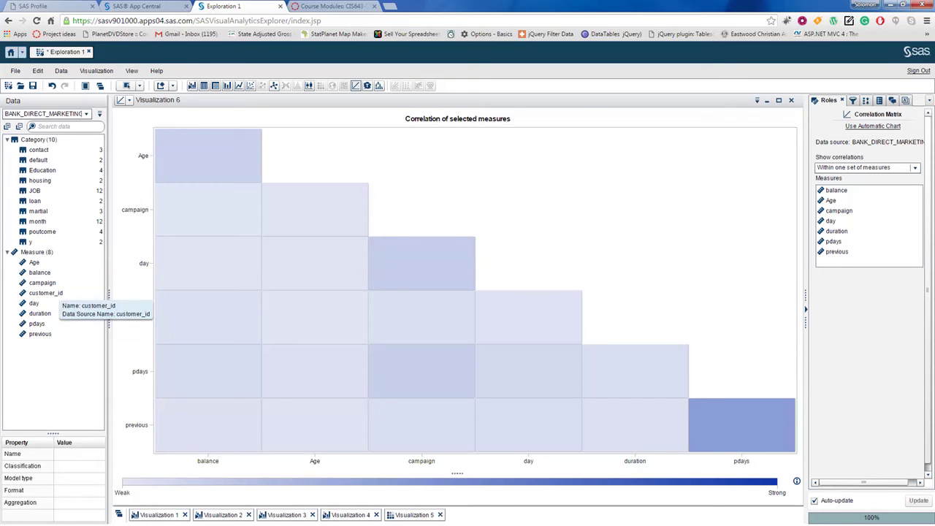
# Step: Minimize the correlation matrix and highlight the Bar chart by category bullet in PowerPoint
pyautogui.click(767, 101)
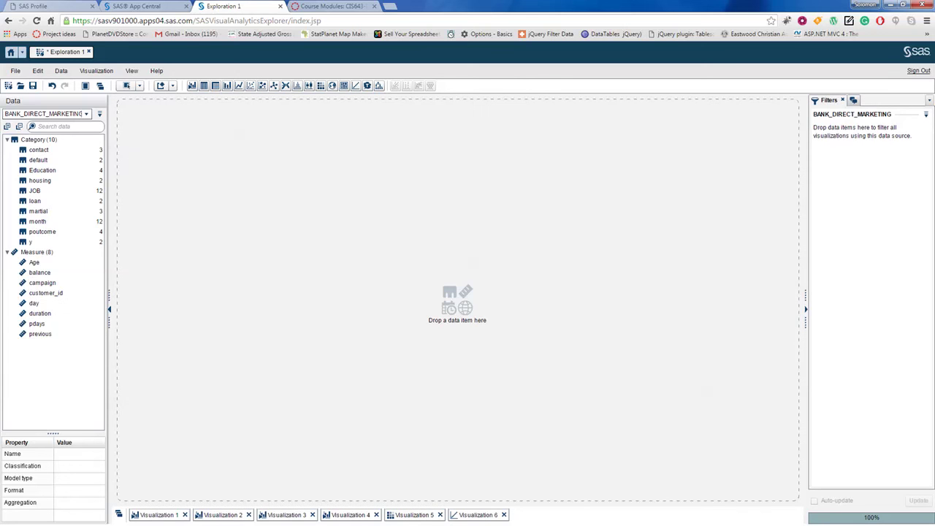
pyautogui.hotkey('alt', 'Tab')
pyautogui.click(333, 269)
pyautogui.moveTo(313, 251); pyautogui.dragTo(405, 253)
pyautogui.hotkey('alt', 'Tab')
# Step: Chart balance by JOB on the new canvas and switch balance's aggregation to Average
pyautogui.moveTo(35, 191); pyautogui.dragTo(393, 467)
pyautogui.moveTo(39, 273); pyautogui.dragTo(176, 264)
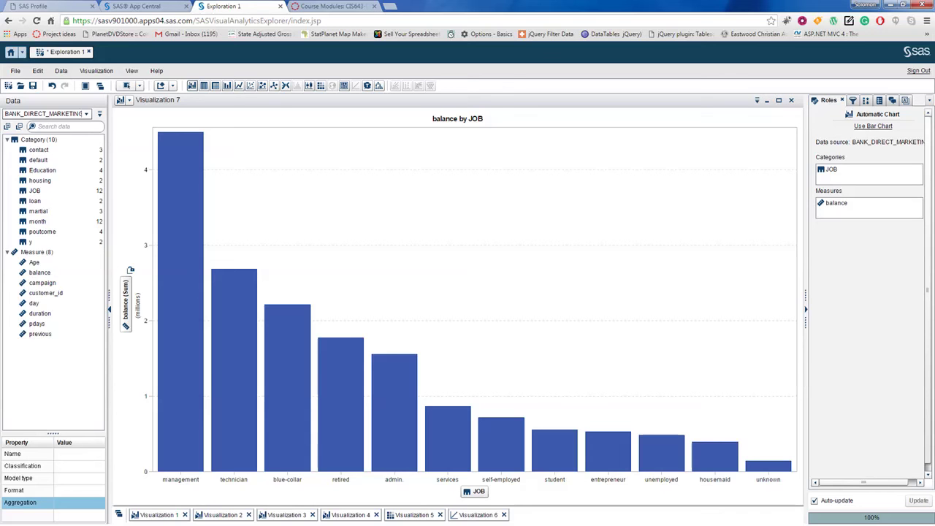
pyautogui.rightClick(127, 306)
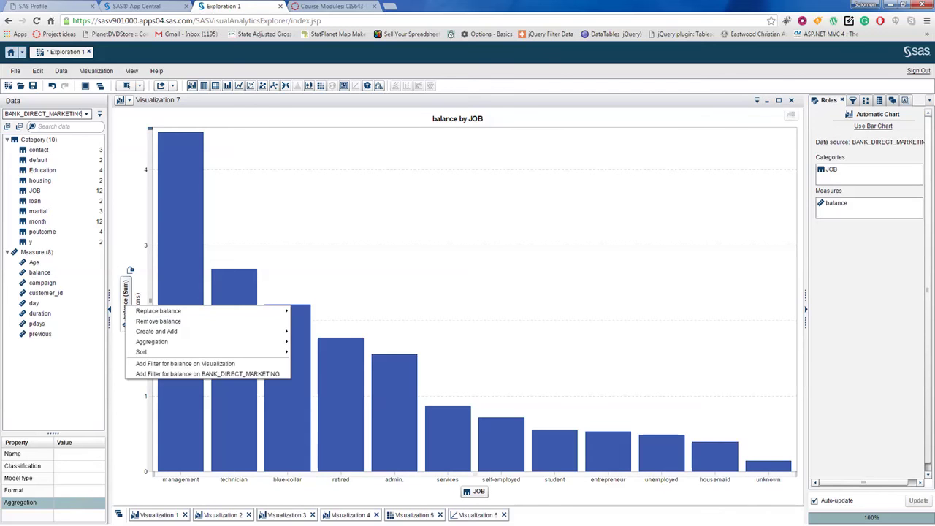
pyautogui.moveTo(241, 341)
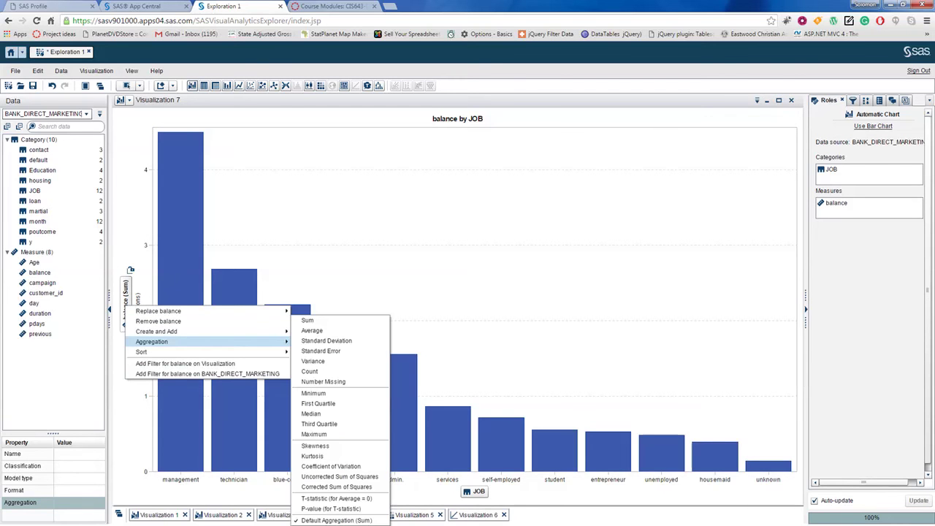
pyautogui.click(321, 330)
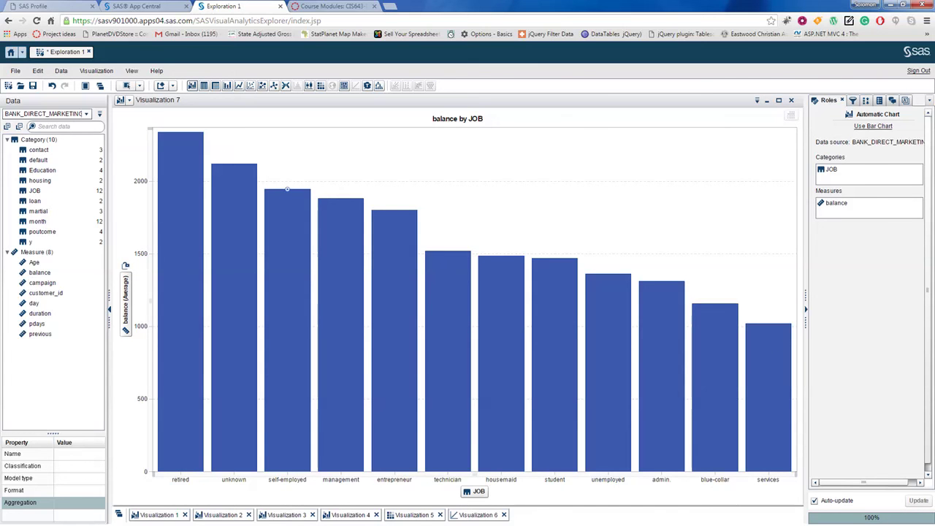
pyautogui.moveTo(180, 132)
pyautogui.moveTo(661, 281)
pyautogui.moveTo(234, 163)
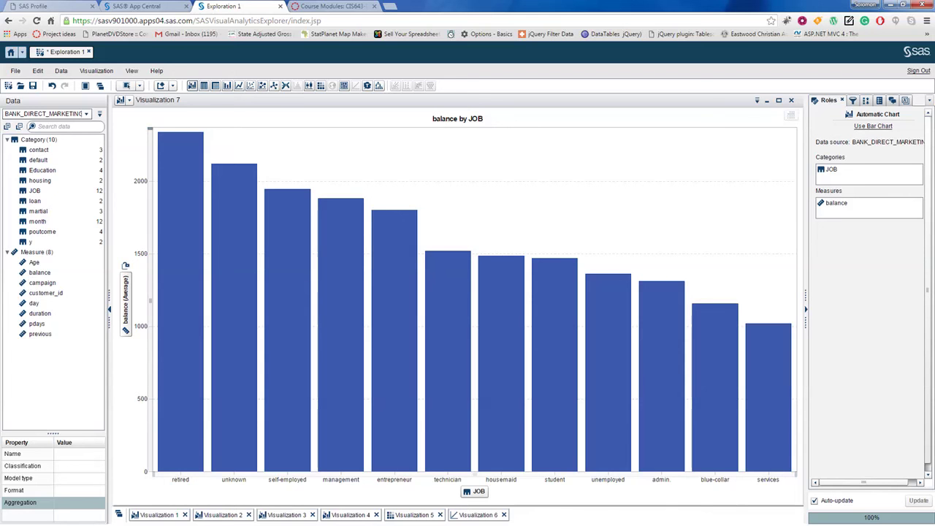
pyautogui.hotkey('alt', 'Tab')
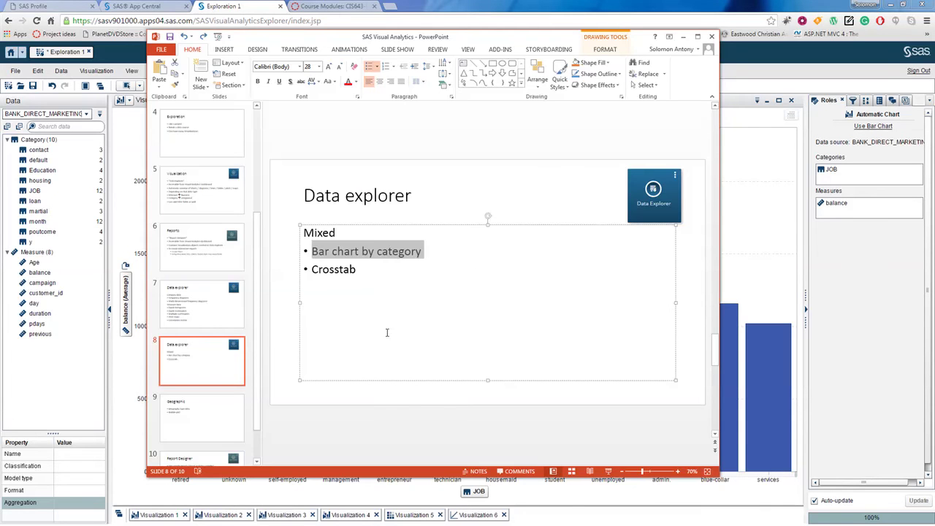
pyautogui.doubleClick(332, 269)
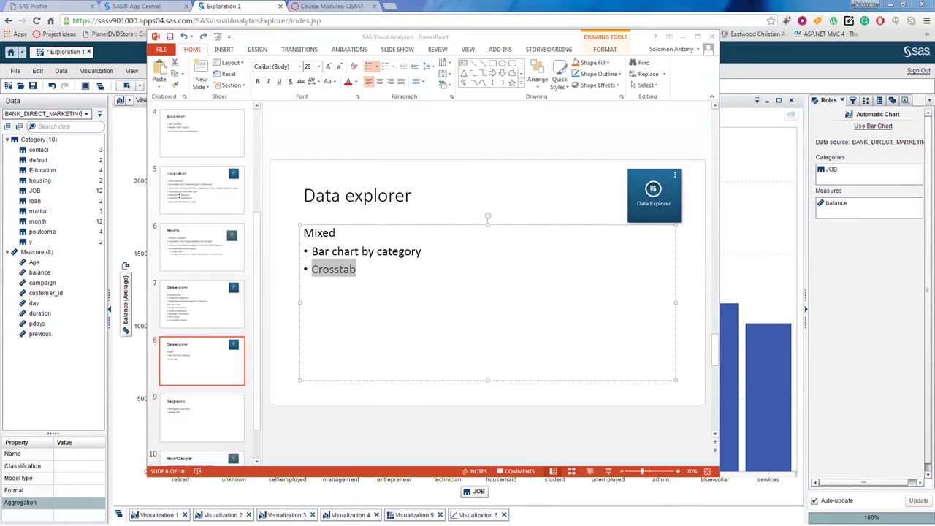
pyautogui.hotkey('alt', 'Tab')
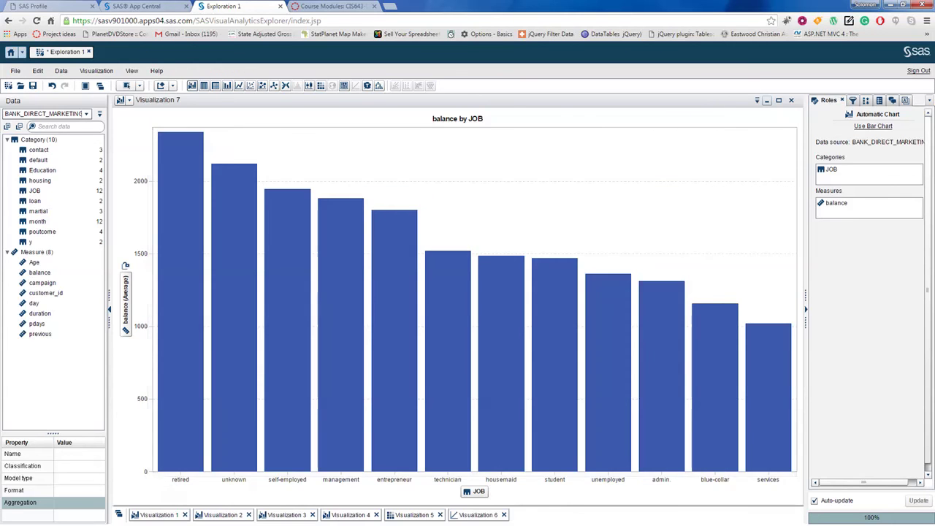
pyautogui.click(767, 101)
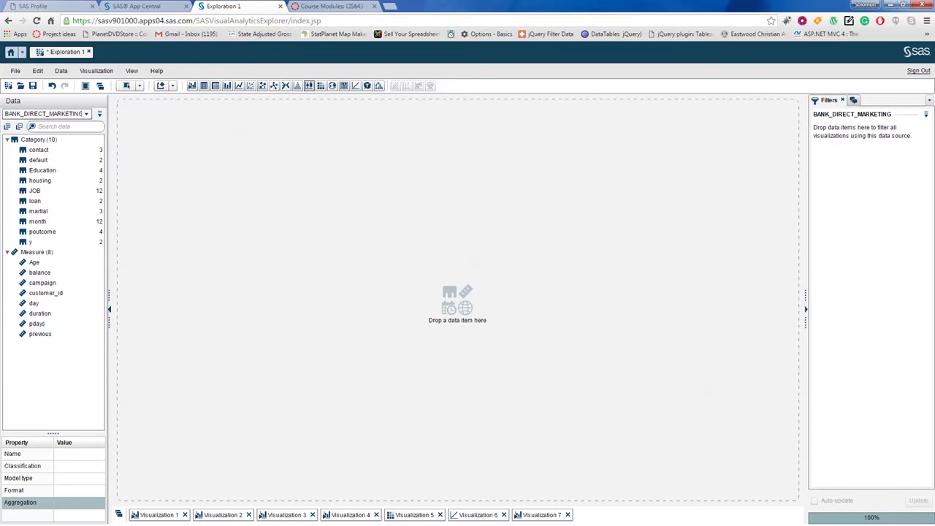
# Step: Create a new crosstab with balance and set balance's Aggregation property to Average
pyautogui.click(215, 86)
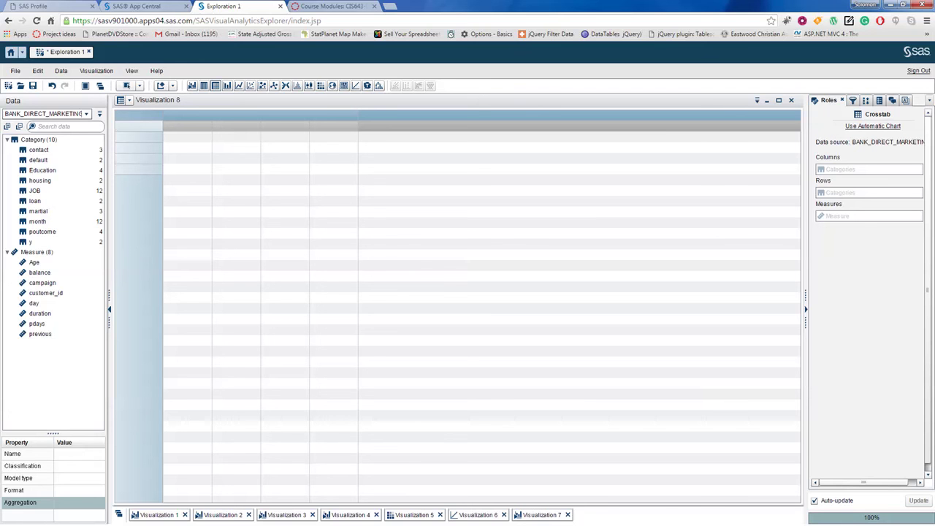
pyautogui.click(35, 262)
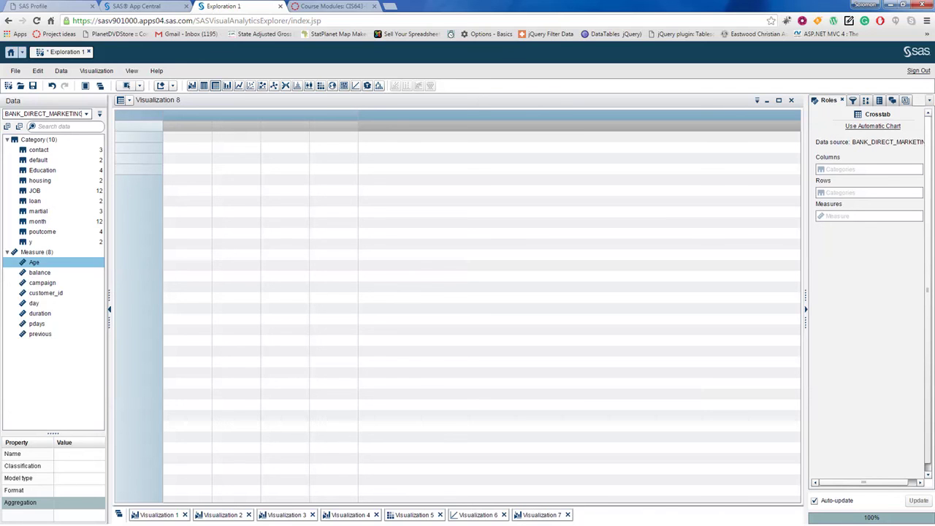
pyautogui.moveTo(39, 273); pyautogui.dragTo(844, 221)
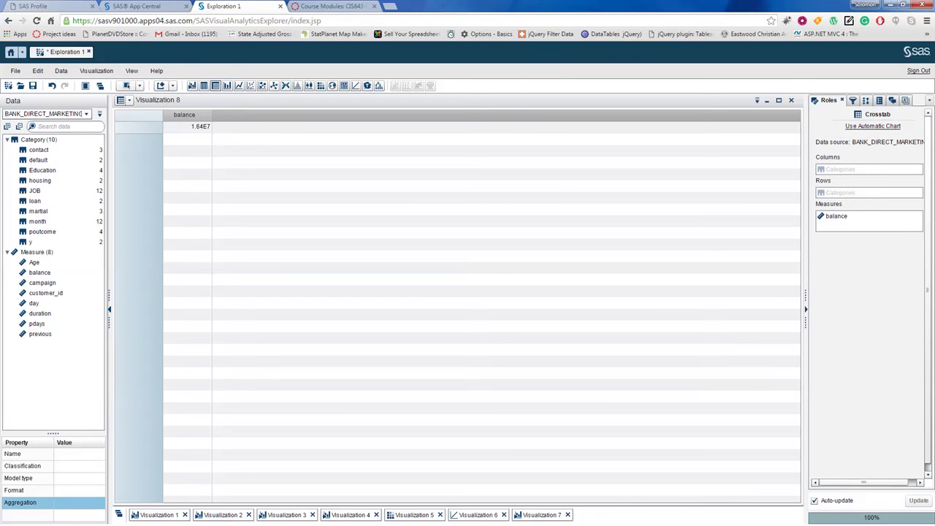
pyautogui.click(840, 217)
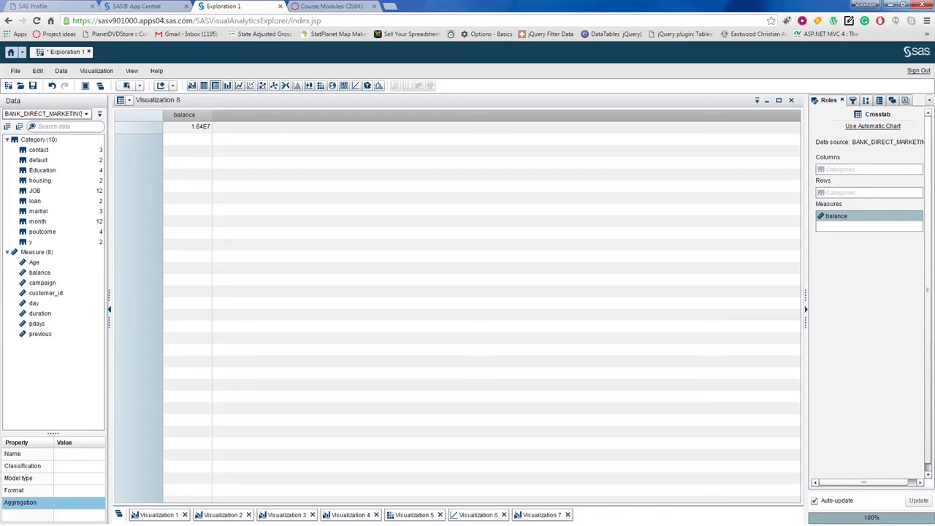
pyautogui.rightClick(844, 217)
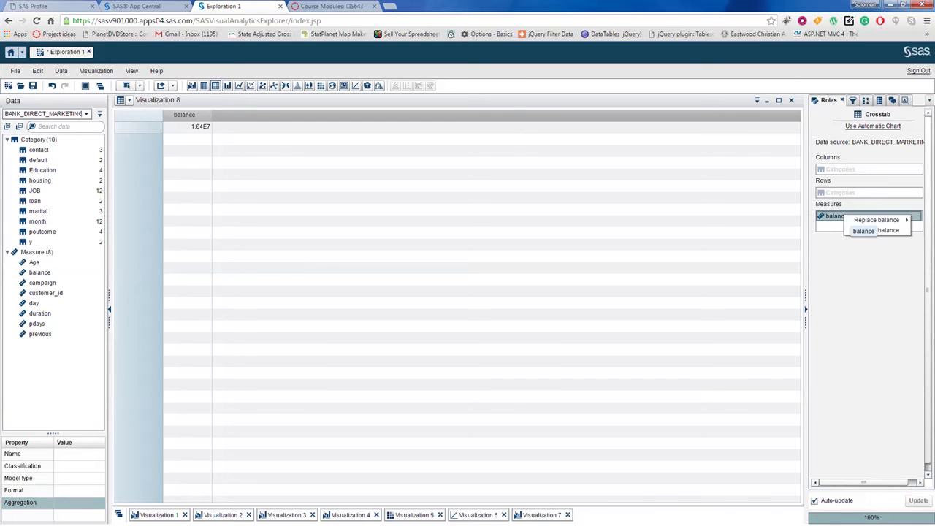
pyautogui.moveTo(877, 220)
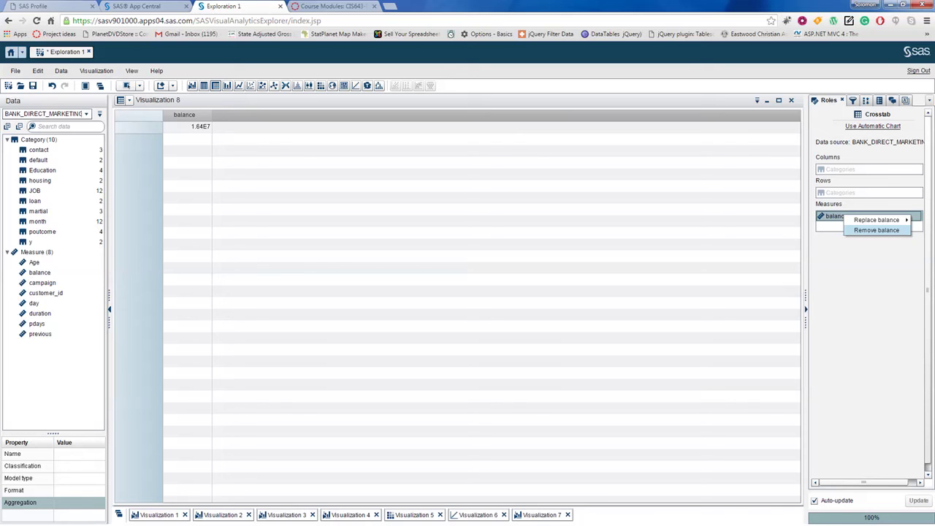
pyautogui.click(877, 230)
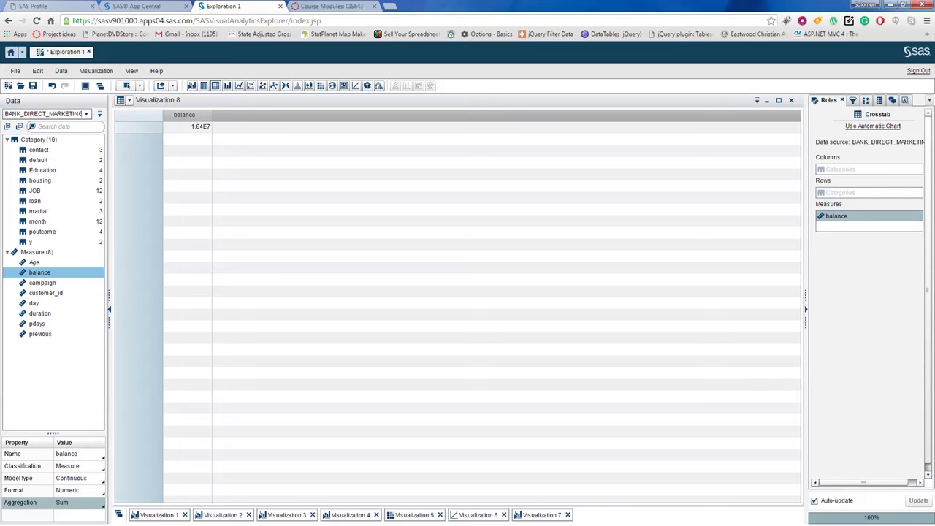
pyautogui.click(80, 503)
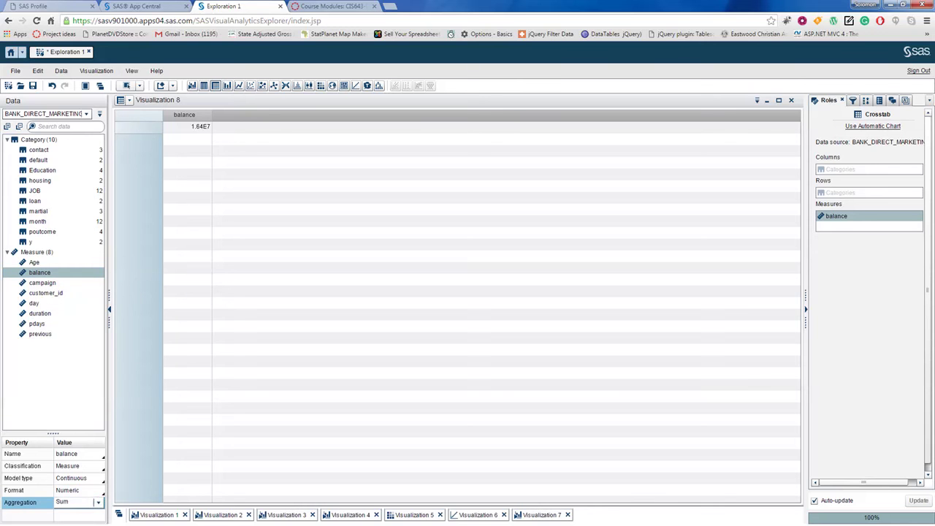
pyautogui.click(98, 502)
pyautogui.click(68, 410)
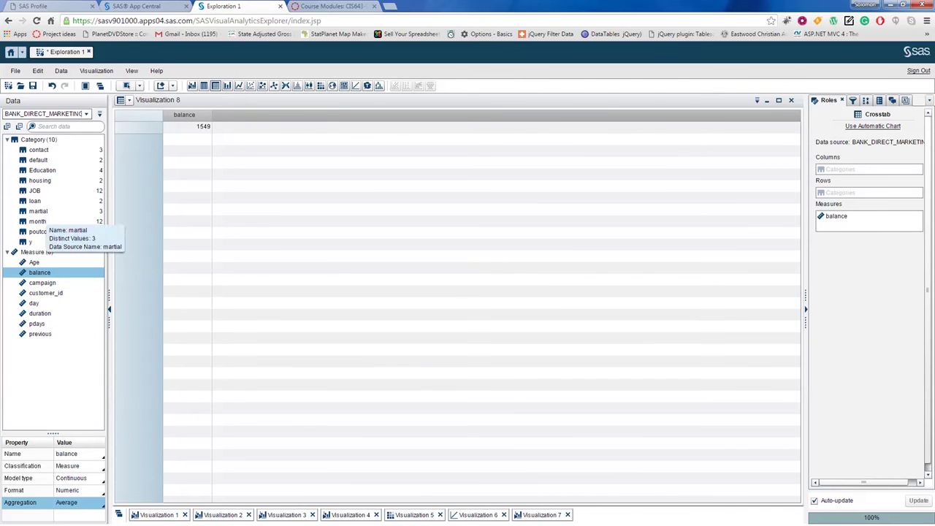
# Step: Put JOB in the crosstab rows and Education in the columns, then open balance's Format setting
pyautogui.moveTo(35, 192); pyautogui.dragTo(835, 193)
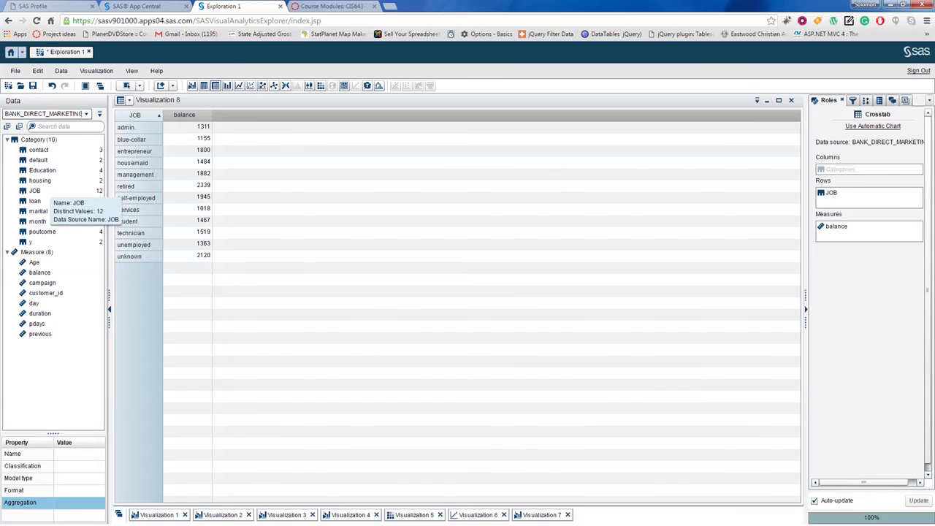
pyautogui.moveTo(44, 172); pyautogui.dragTo(848, 173)
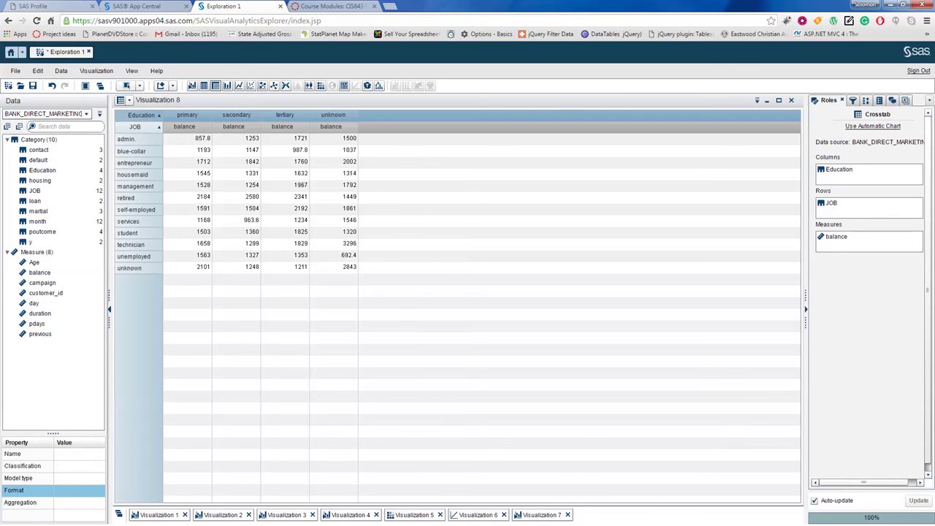
pyautogui.click(40, 273)
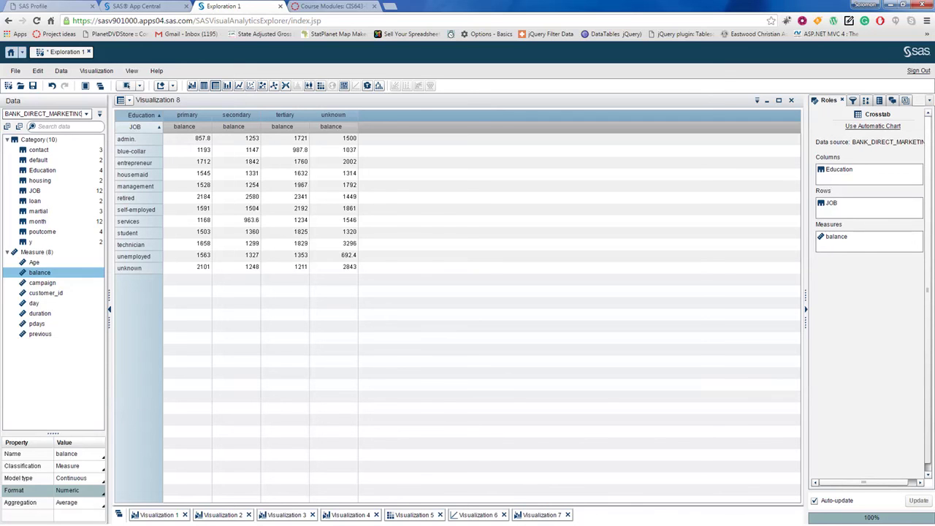
pyautogui.click(79, 491)
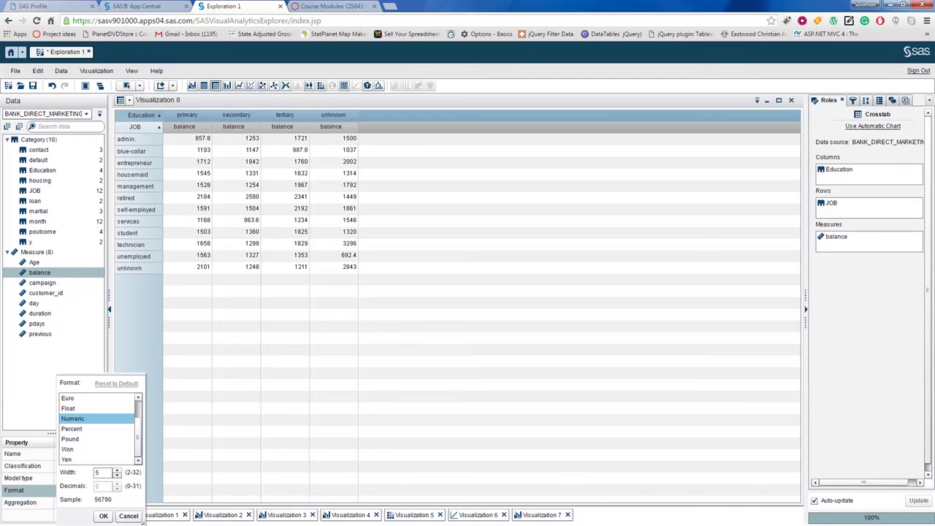
# Step: Keep balance's format as Numeric with width 5 after previewing Float, and confirm the dialog
pyautogui.click(80, 409)
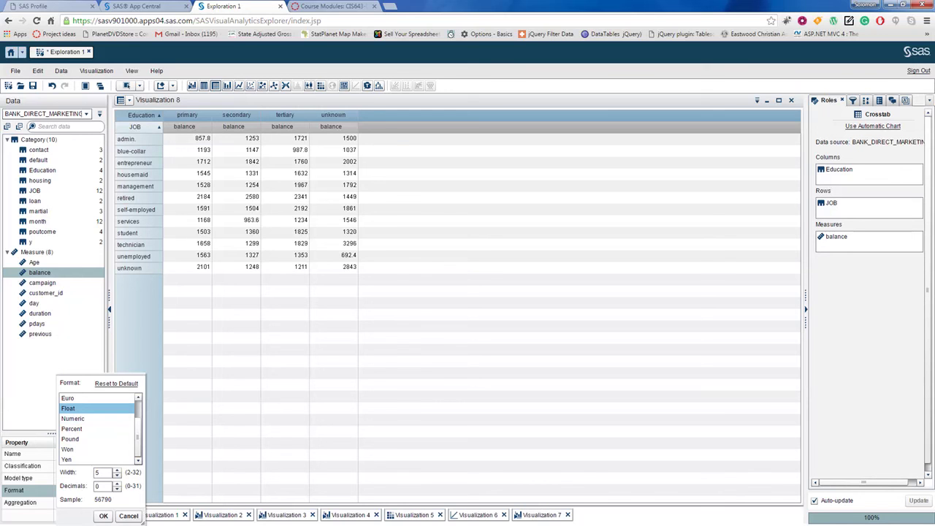
pyautogui.click(80, 398)
pyautogui.click(80, 419)
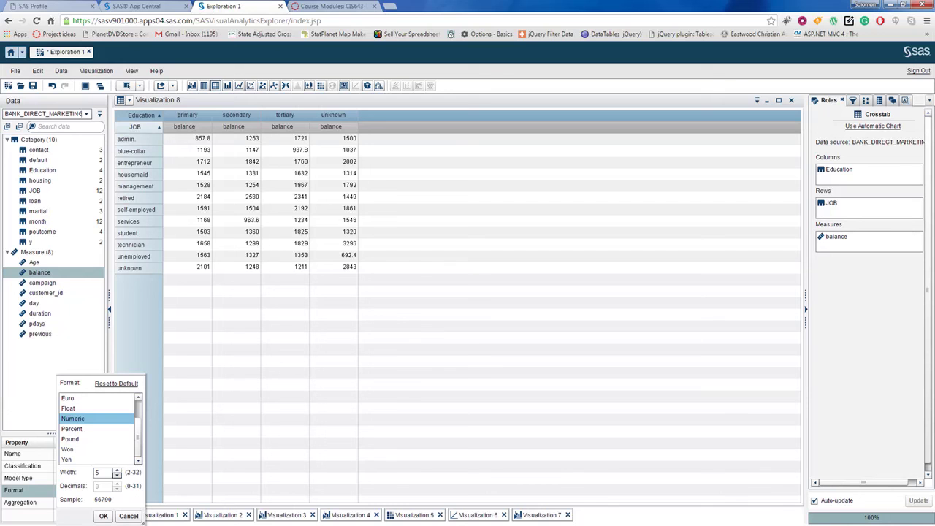
pyautogui.click(117, 476)
pyautogui.click(117, 469)
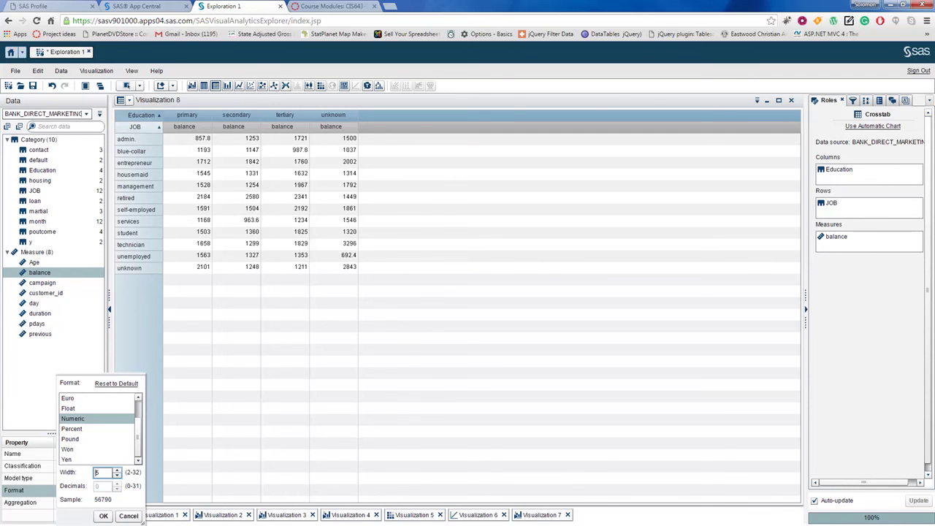
pyautogui.click(103, 516)
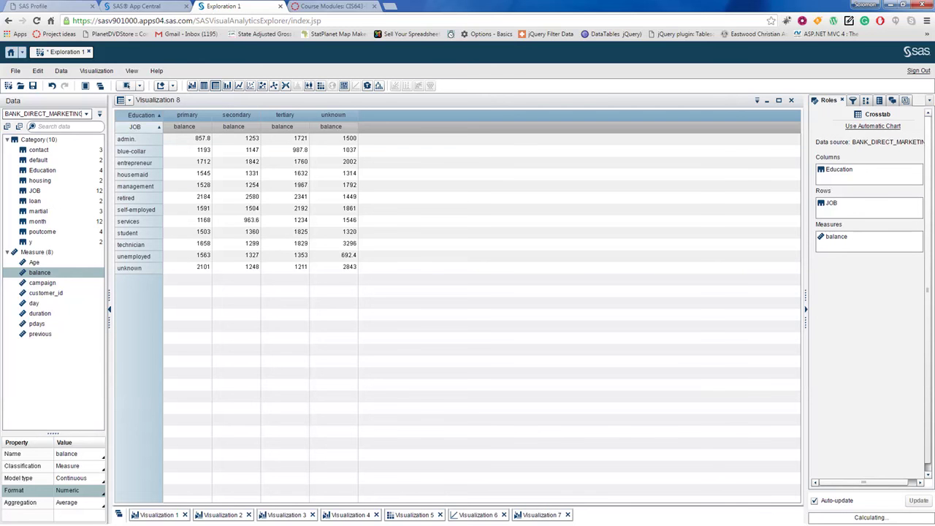
pyautogui.click(236, 255)
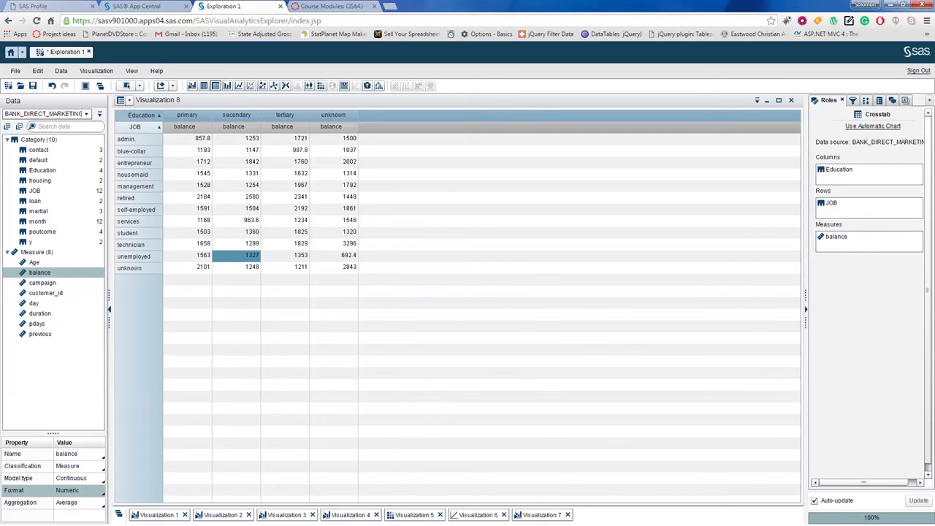
pyautogui.click(236, 209)
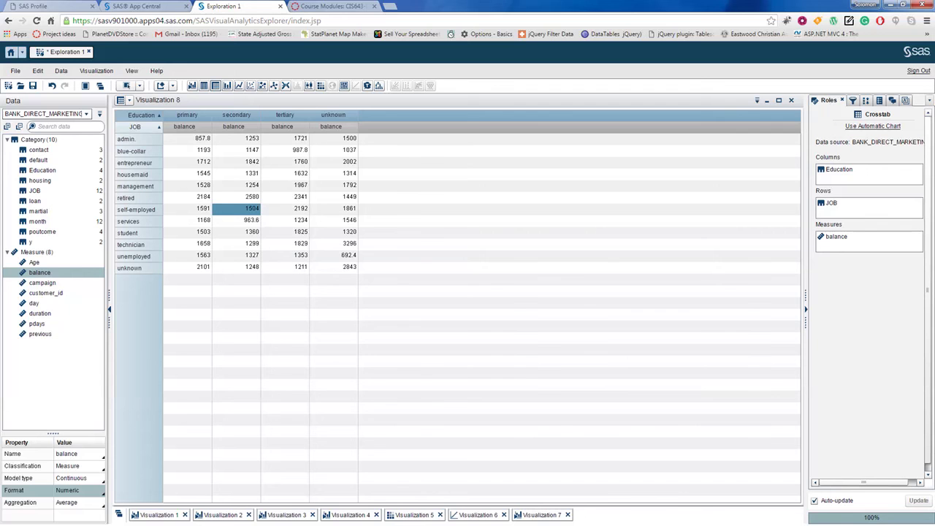
pyautogui.click(73, 466)
pyautogui.click(98, 466)
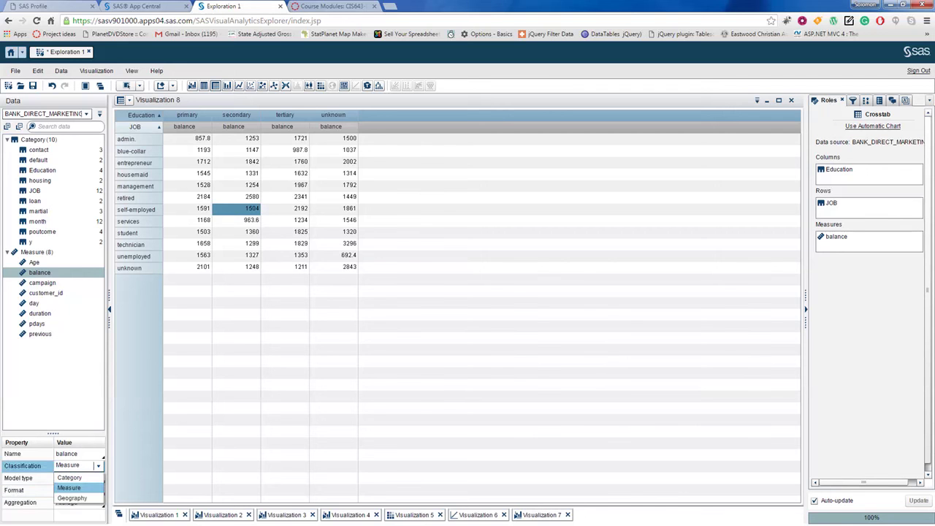
pyautogui.press('Return')
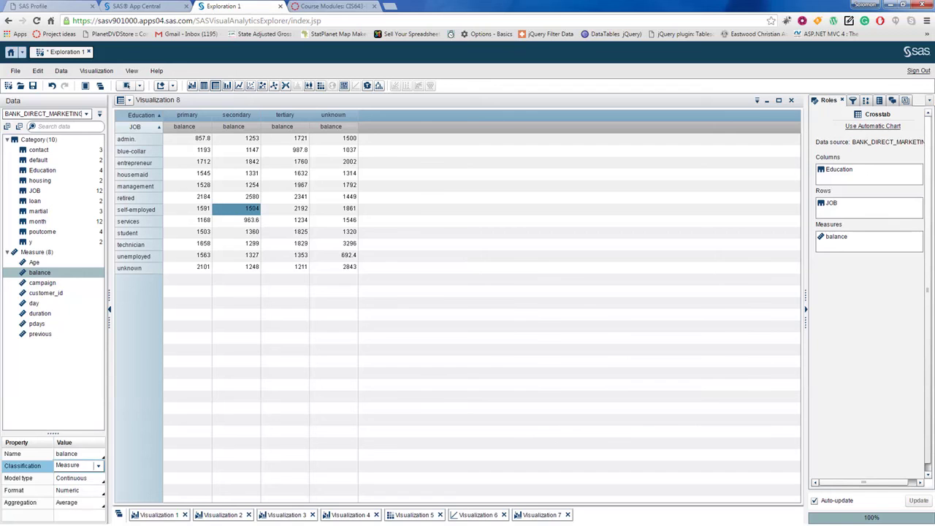
pyautogui.click(97, 503)
pyautogui.click(98, 503)
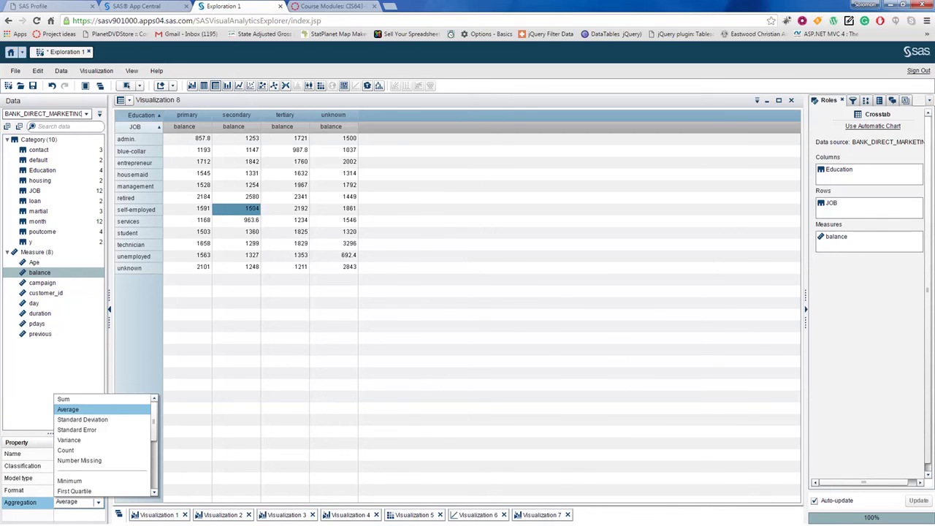
pyautogui.press('Return')
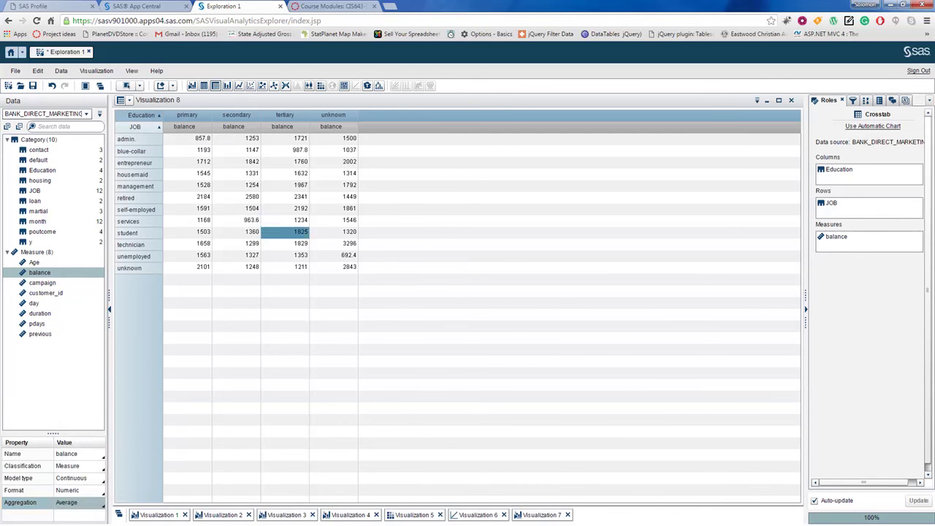
pyautogui.click(236, 220)
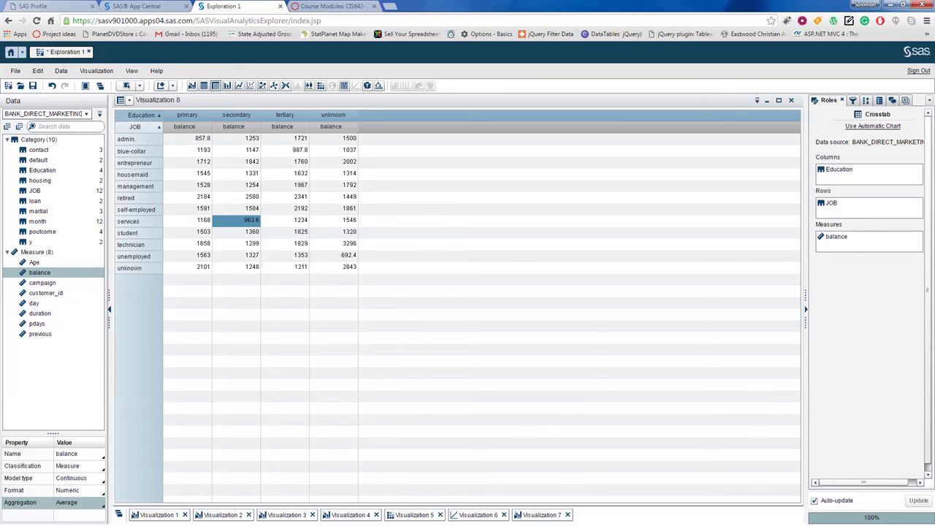
# Step: Change balance's format to Dollar after previewing Euro, Float and Currency, and apply it
pyautogui.click(73, 478)
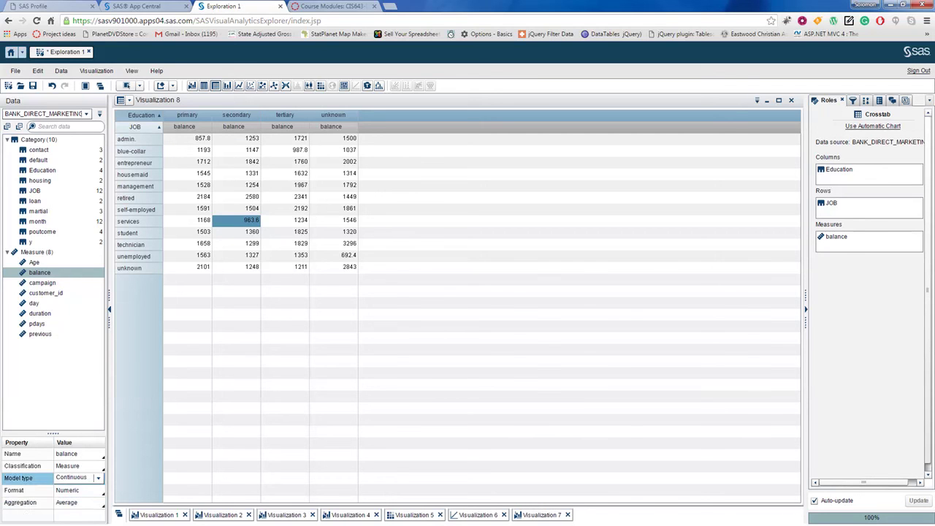
pyautogui.click(73, 490)
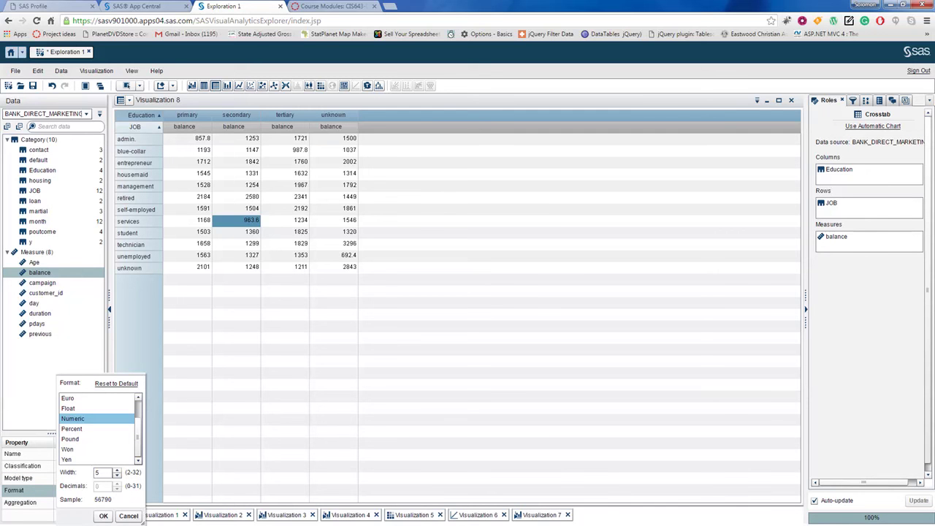
pyautogui.click(68, 399)
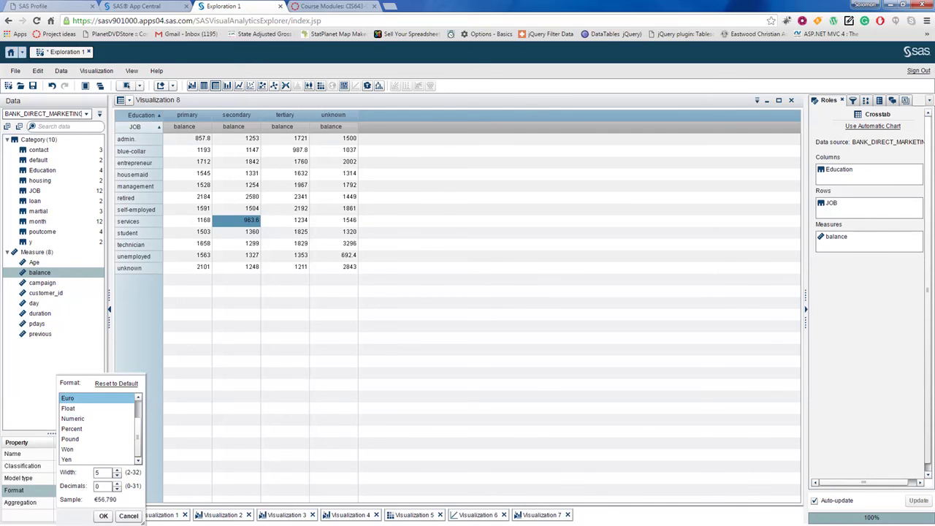
pyautogui.click(68, 409)
pyautogui.scroll(2, 97, 429)
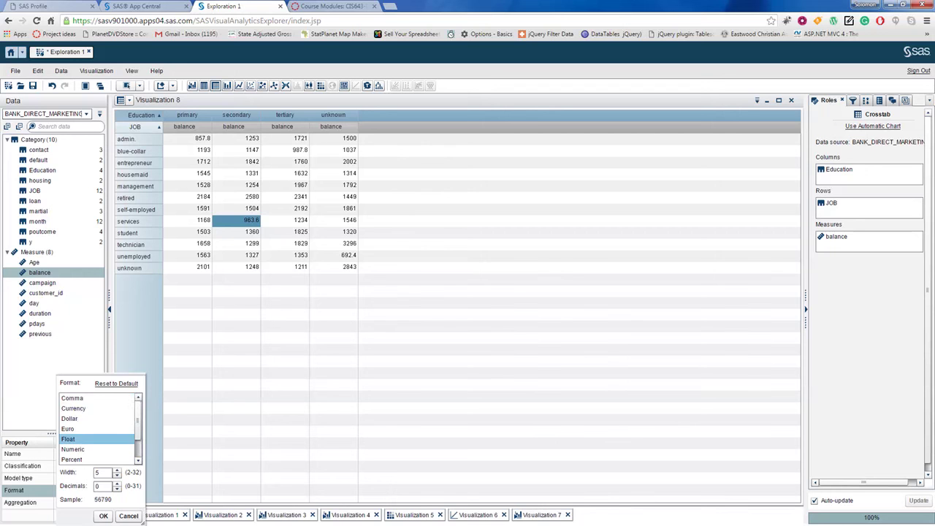
pyautogui.click(74, 409)
pyautogui.click(69, 419)
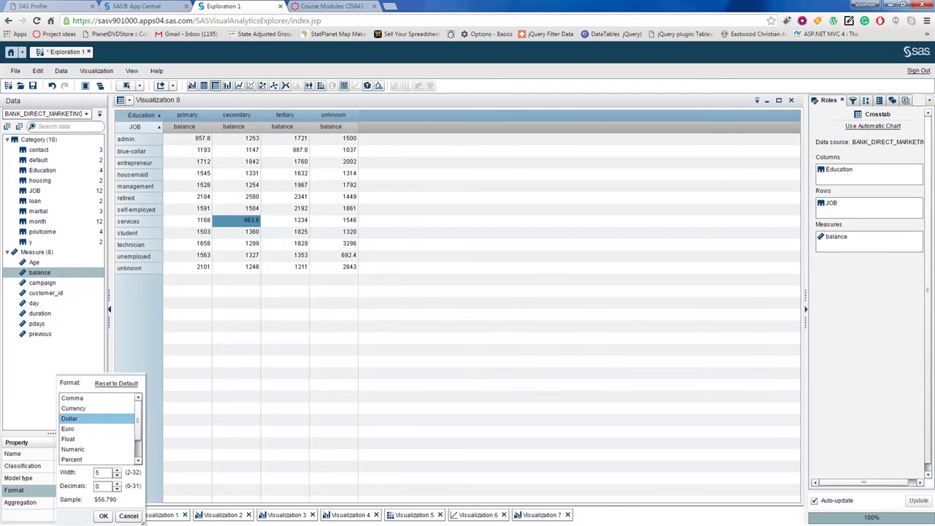
pyautogui.click(103, 516)
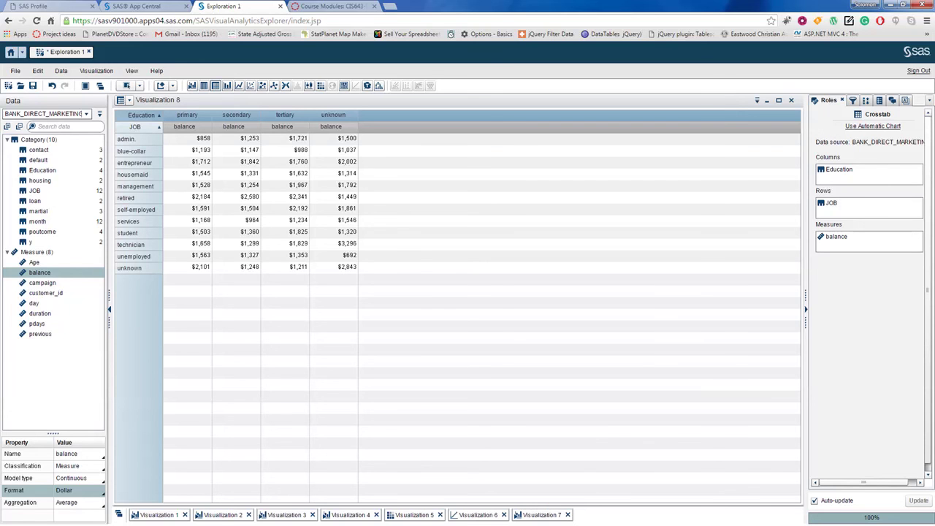
# Step: Select the technician, unknown-balance crosstab cell, then bring up PowerPoint's Data explorer slide
pyautogui.click(334, 244)
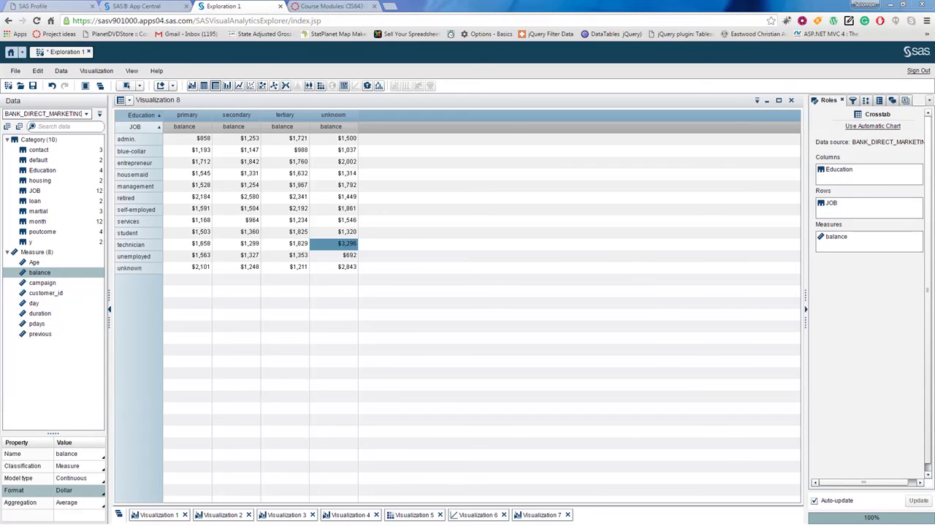
pyautogui.hotkey('alt', 'Tab')
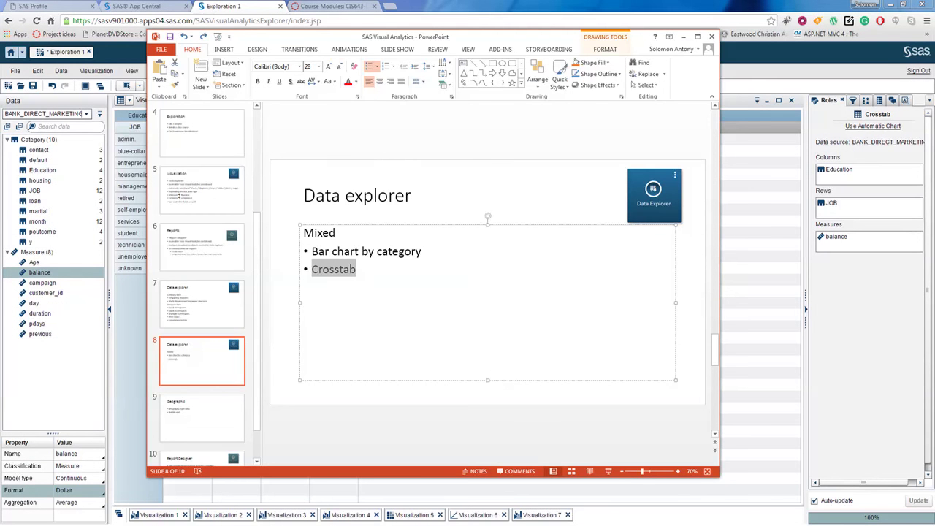
# Step: Collapse the Visualization 8 crosstab, view PowerPoint's Geographic slide, then return to SAS Explorer
pyautogui.hotkey('alt', 'Tab')
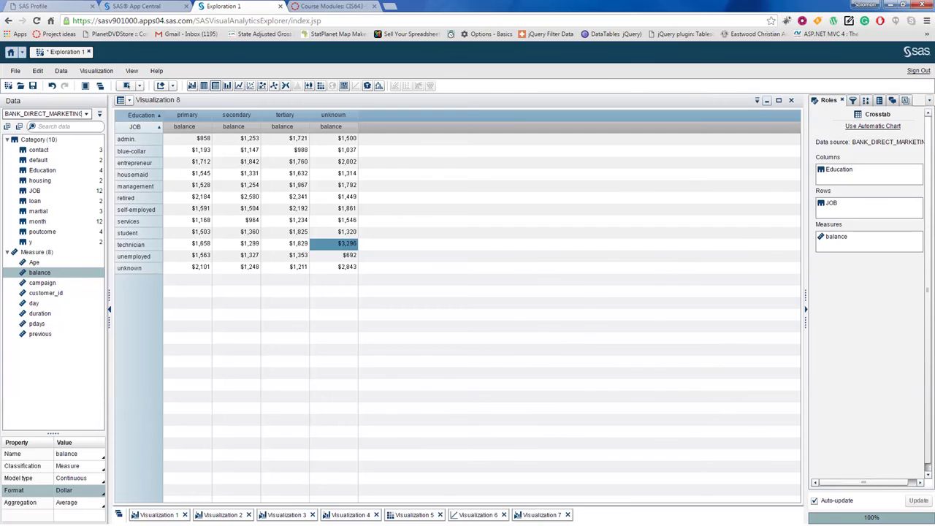
pyautogui.click(767, 100)
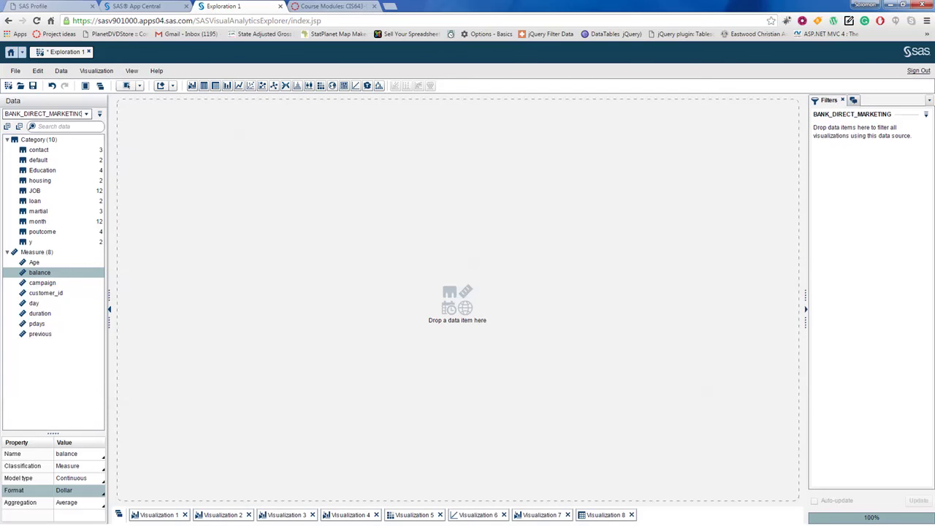
pyautogui.hotkey('alt', 'Tab')
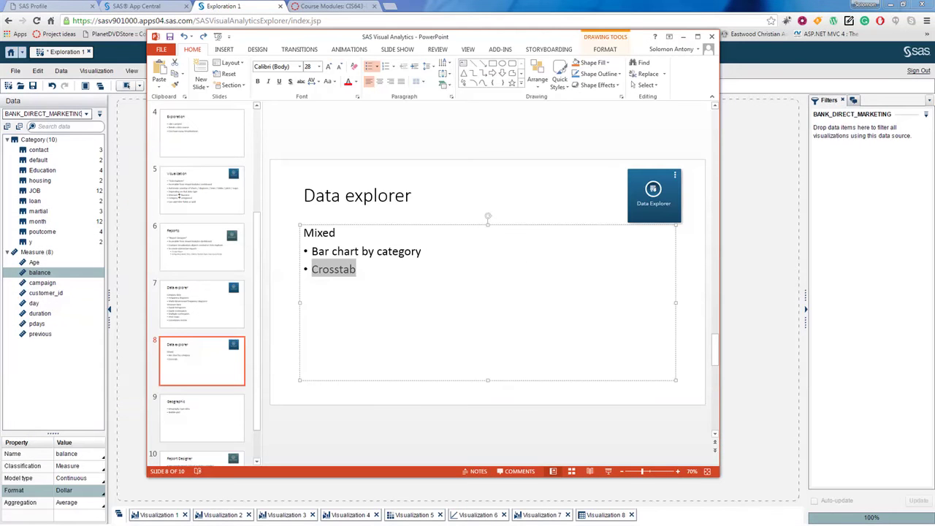
pyautogui.click(201, 418)
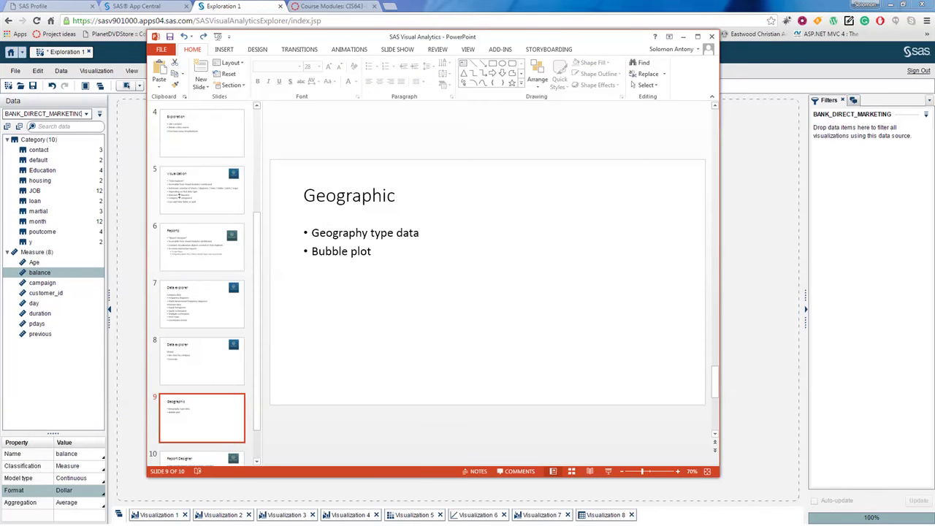
pyautogui.scroll(-2, 202, 285)
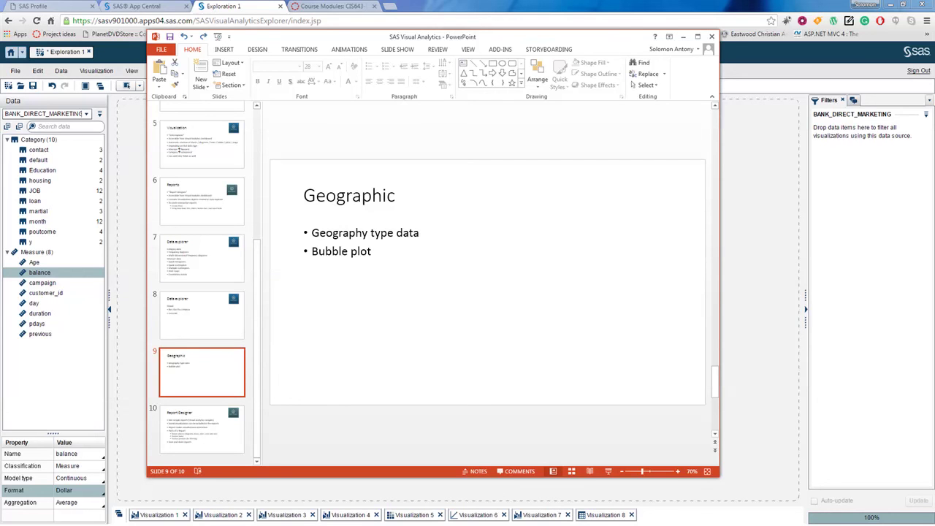
pyautogui.hotkey('alt', 'Tab')
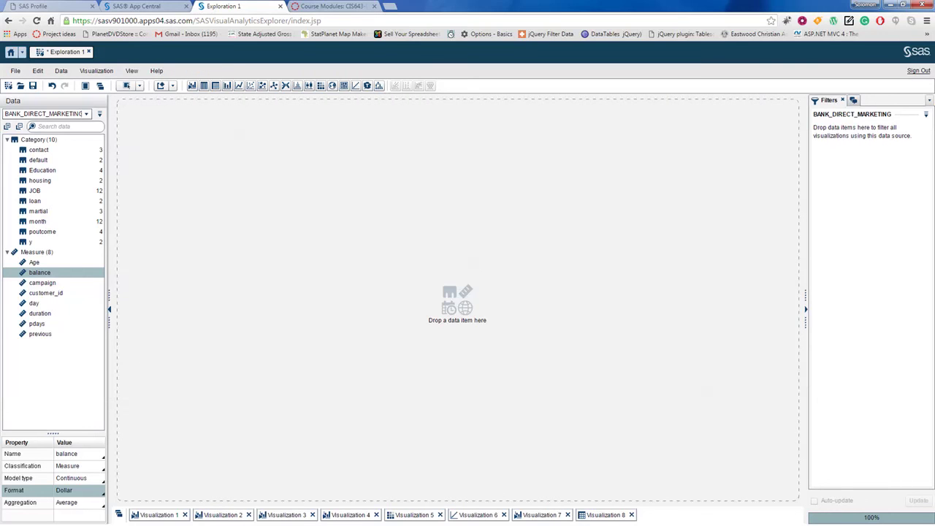
# Step: Save as Exploration 1 in My Folder after Samples refuses permission, replacing the existing copy
pyautogui.click(32, 85)
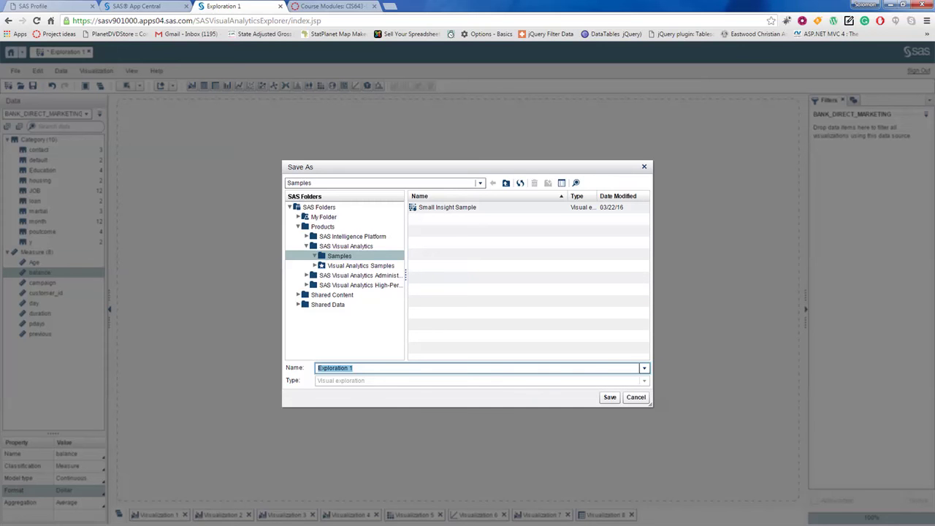
pyautogui.click(609, 397)
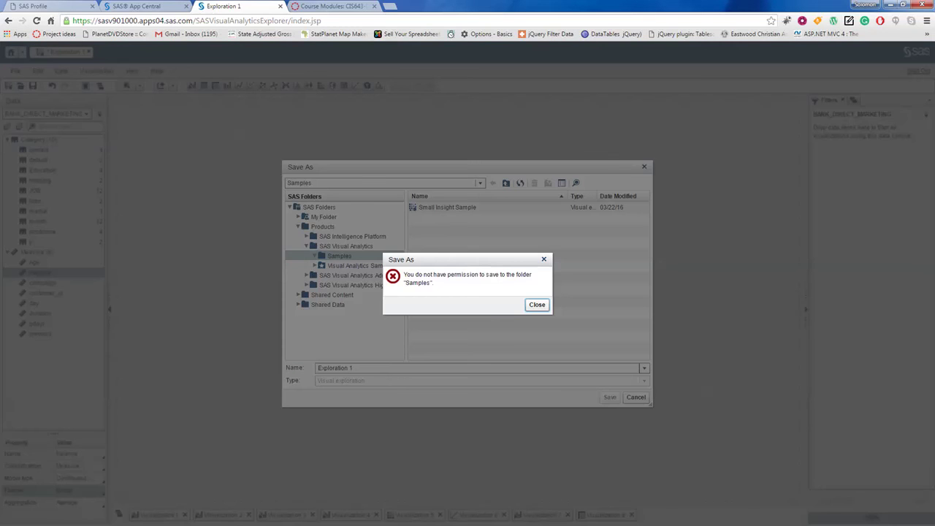
pyautogui.click(537, 304)
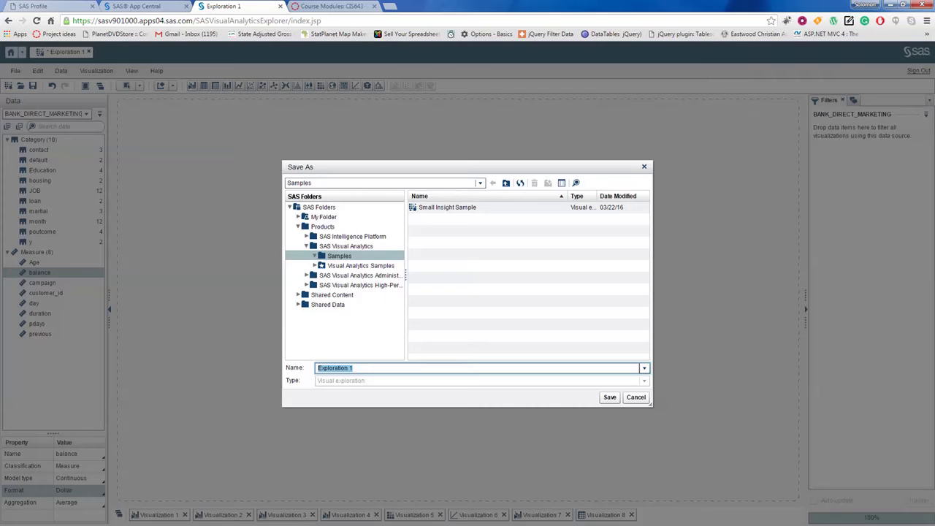
pyautogui.click(324, 217)
pyautogui.click(610, 397)
pyautogui.click(504, 306)
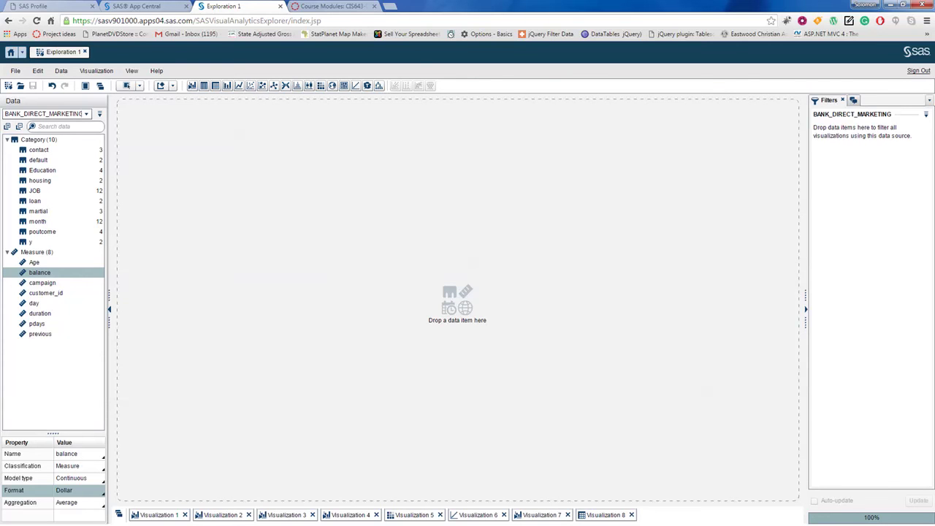
pyautogui.click(15, 71)
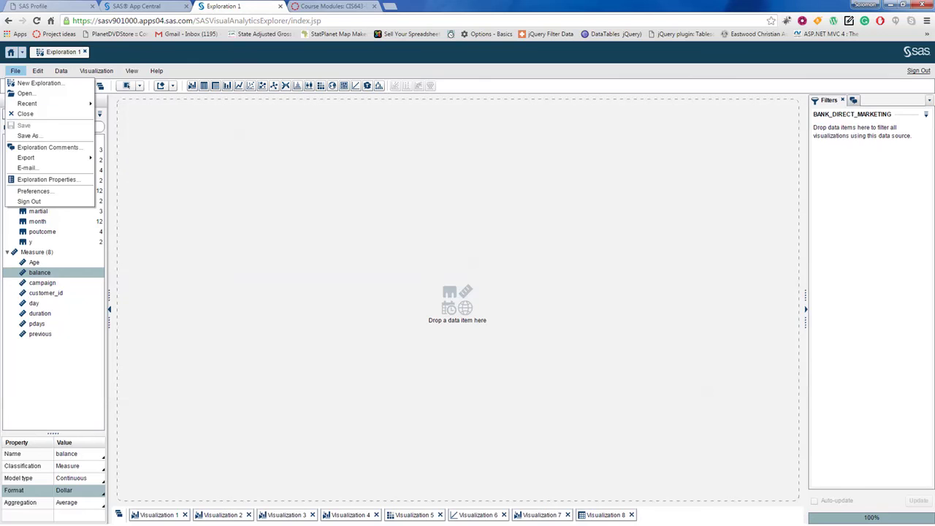
# Step: Close the current exploration from the File menu
pyautogui.press('Escape')
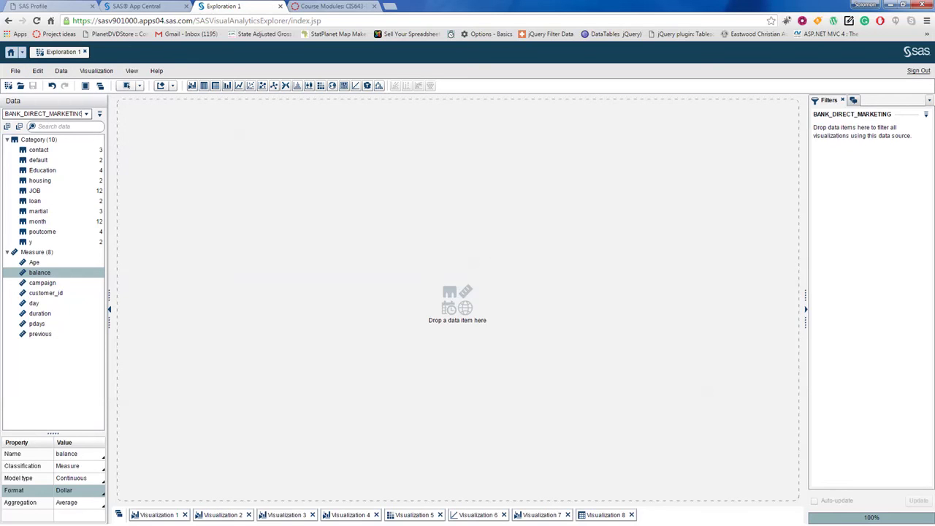
pyautogui.click(16, 71)
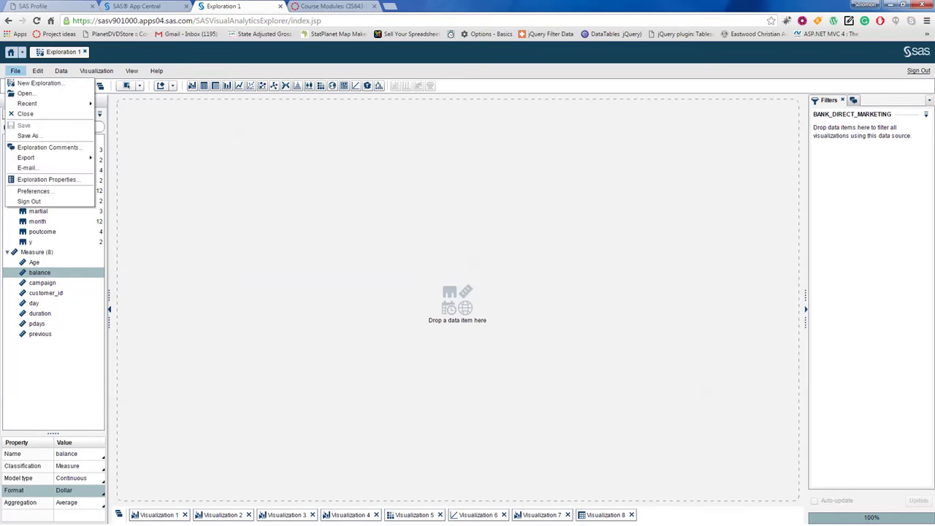
pyautogui.click(34, 115)
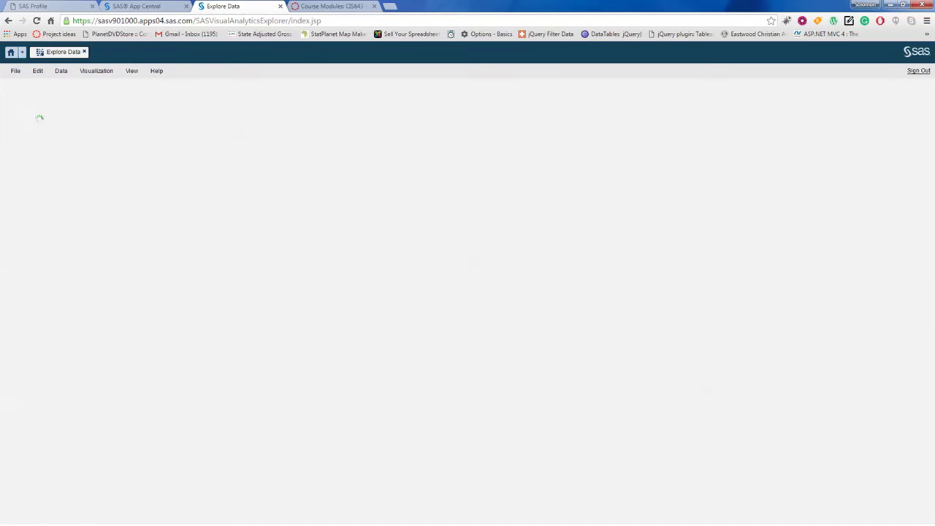
# Step: Open the VA_SAMPLE_ACME_BANK data source in a new exploration
pyautogui.click(15, 71)
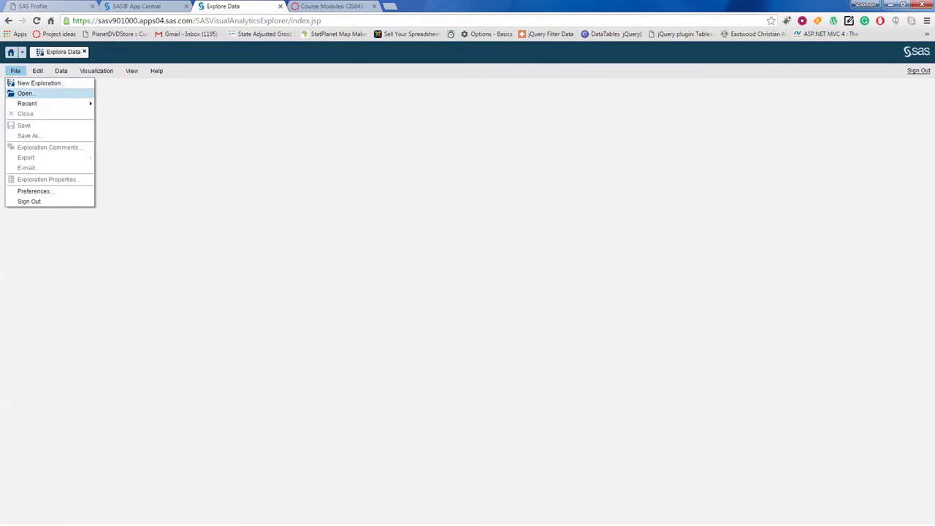
pyautogui.click(40, 83)
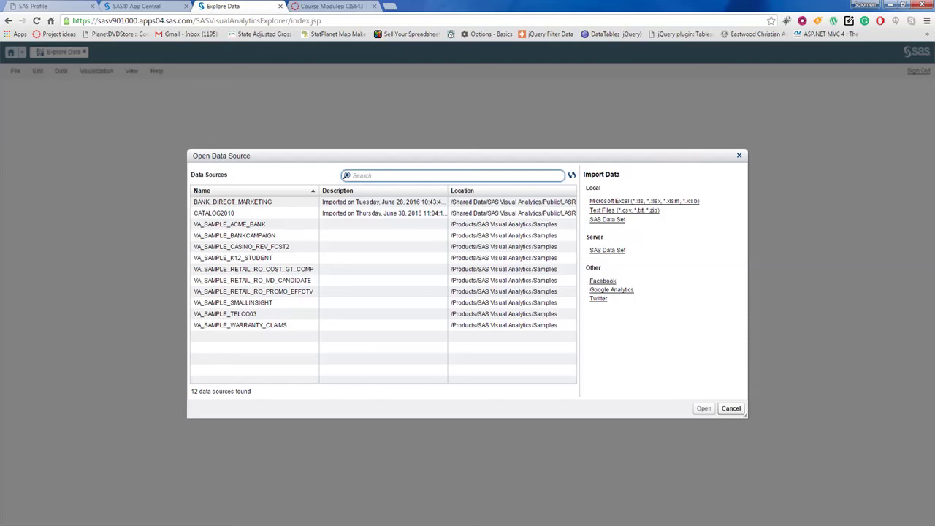
pyautogui.click(230, 224)
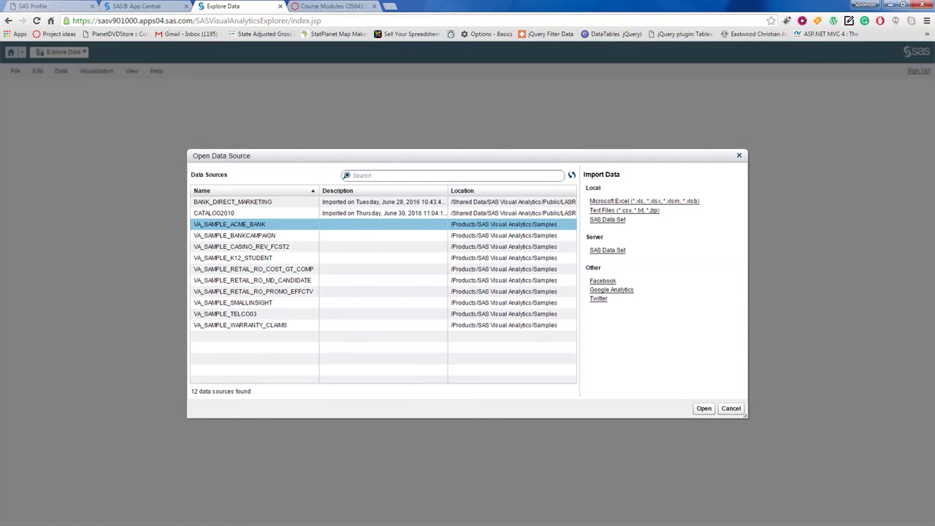
pyautogui.click(704, 409)
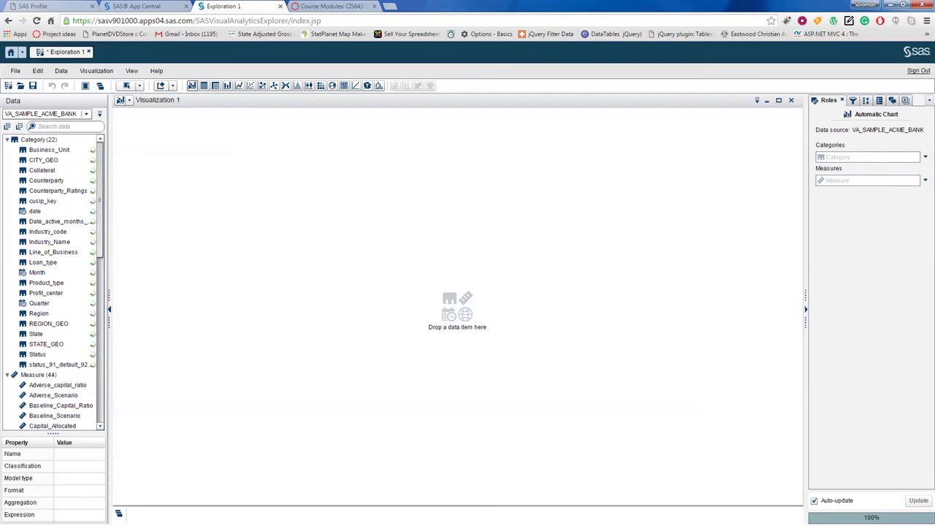
# Step: Inspect the State and STATE_GEO fields, widen the Data panel, and make Visualization 1 a Geo Map
pyautogui.scroll(-5, 52, 283)
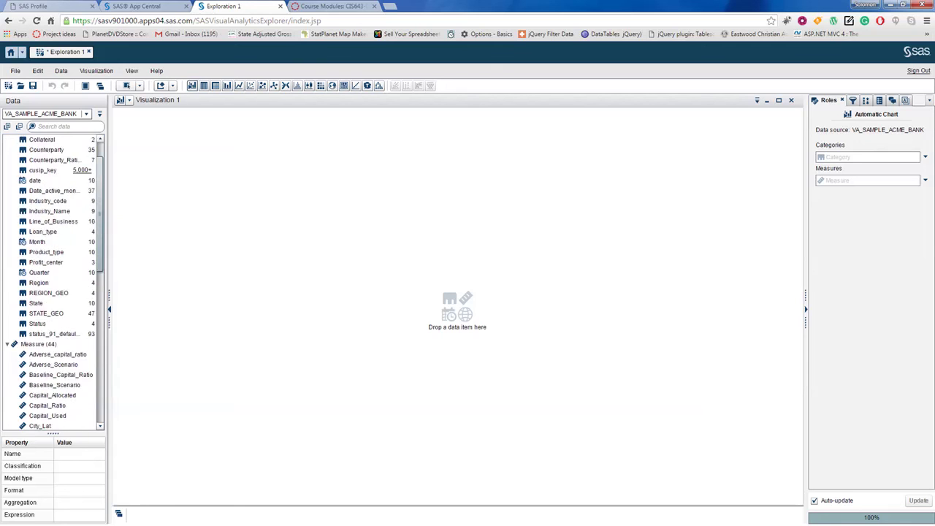
pyautogui.scroll(3, 53, 283)
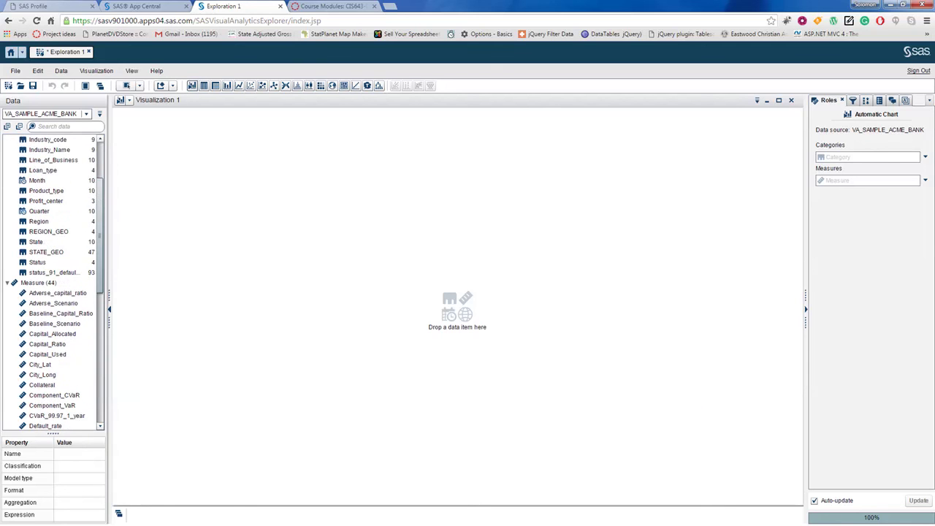
pyautogui.click(44, 272)
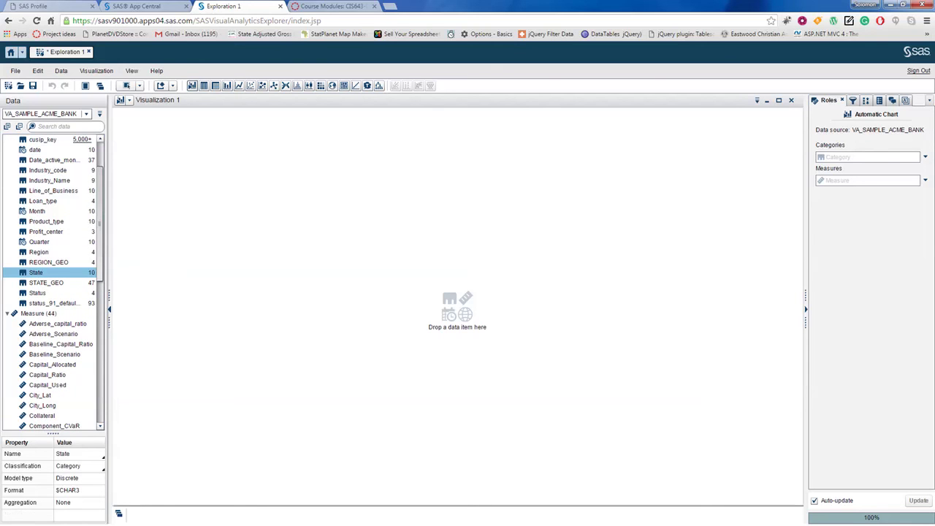
pyautogui.click(47, 283)
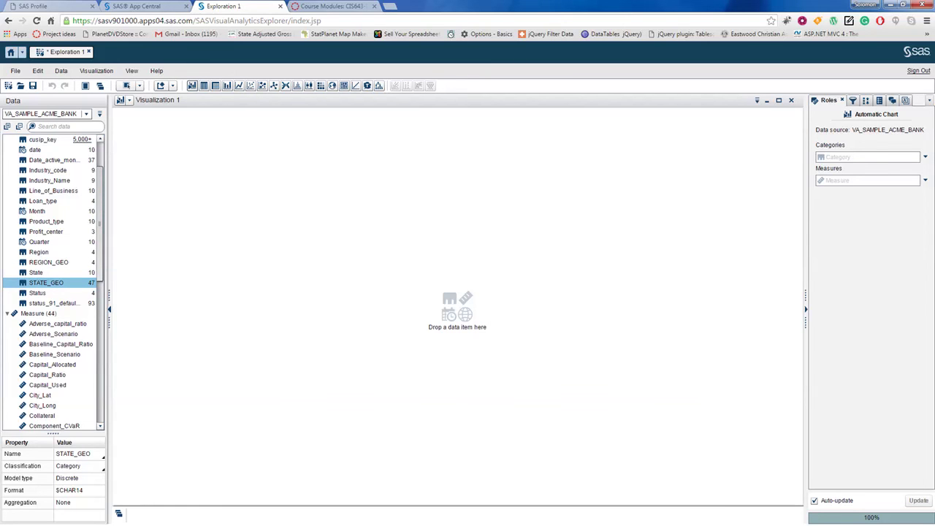
pyautogui.scroll(-1, 47, 283)
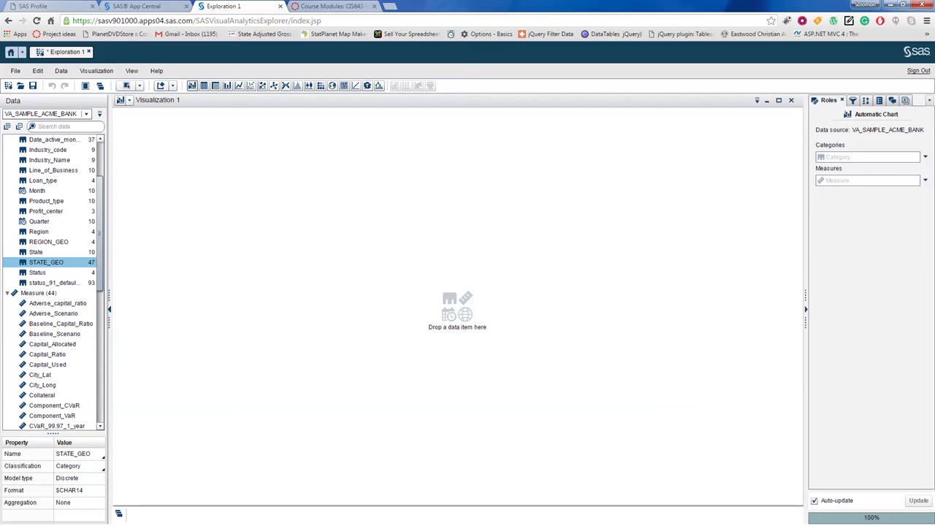
pyautogui.scroll(1, 47, 283)
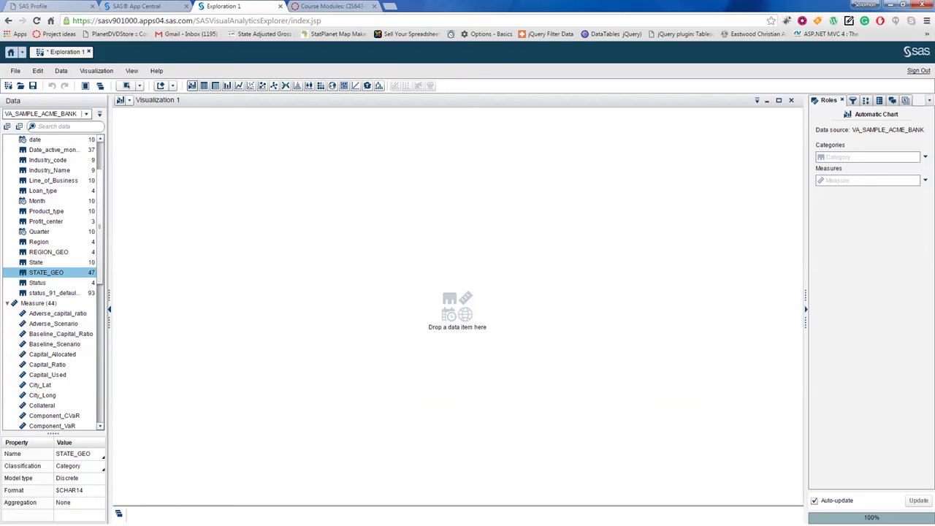
pyautogui.moveTo(109, 253); pyautogui.dragTo(130, 251)
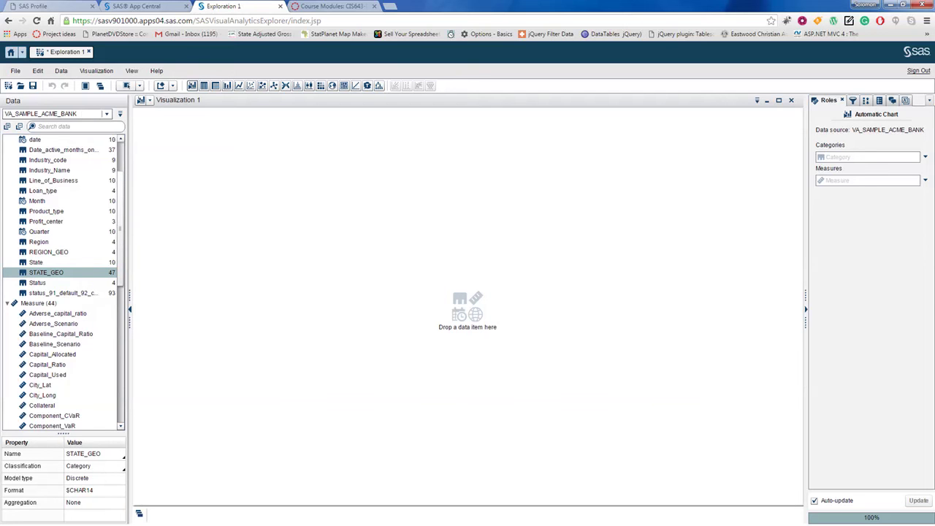
pyautogui.click(333, 85)
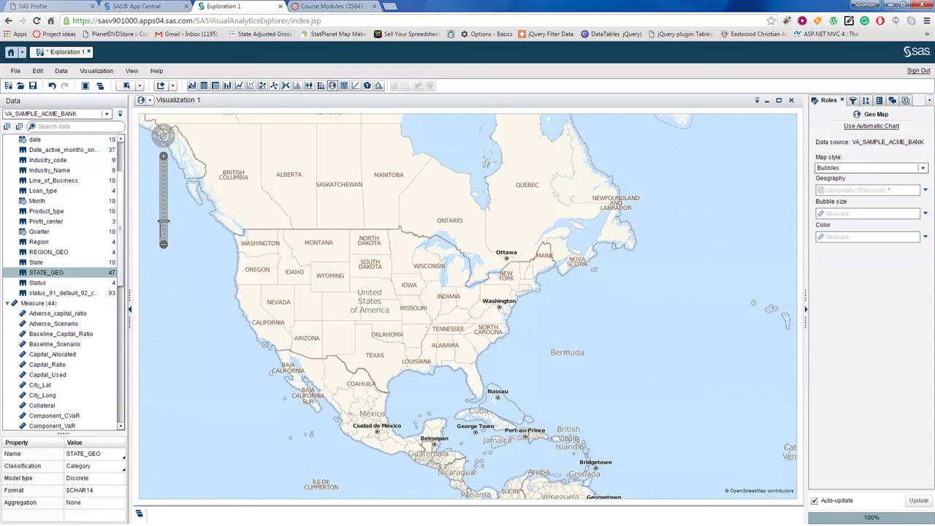
# Step: Set STATE_GEO's geography type to Subdivision (State, Province) Names for the United States
pyautogui.rightClick(46, 273)
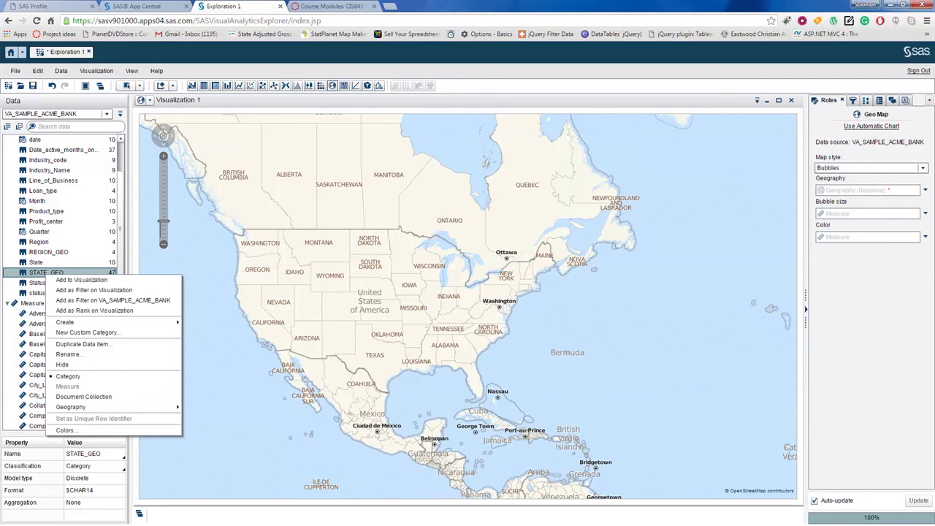
pyautogui.moveTo(71, 407)
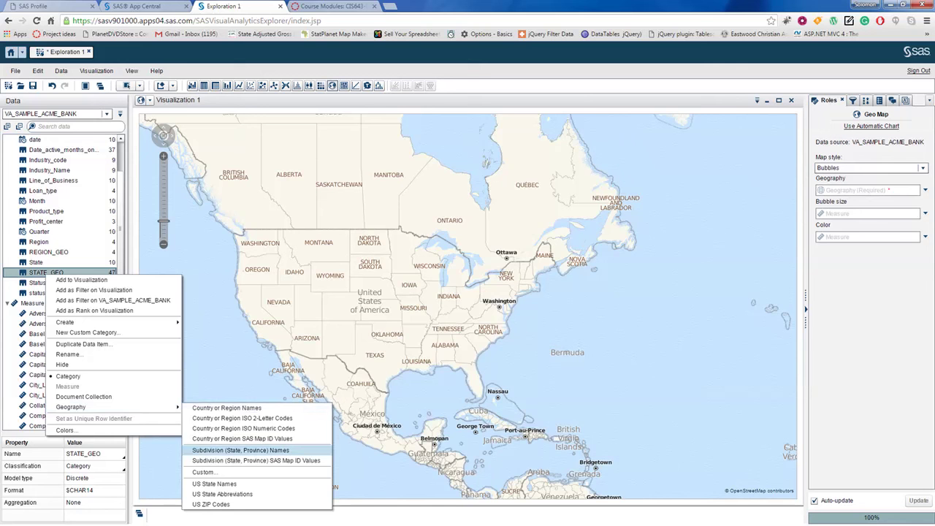
pyautogui.click(241, 450)
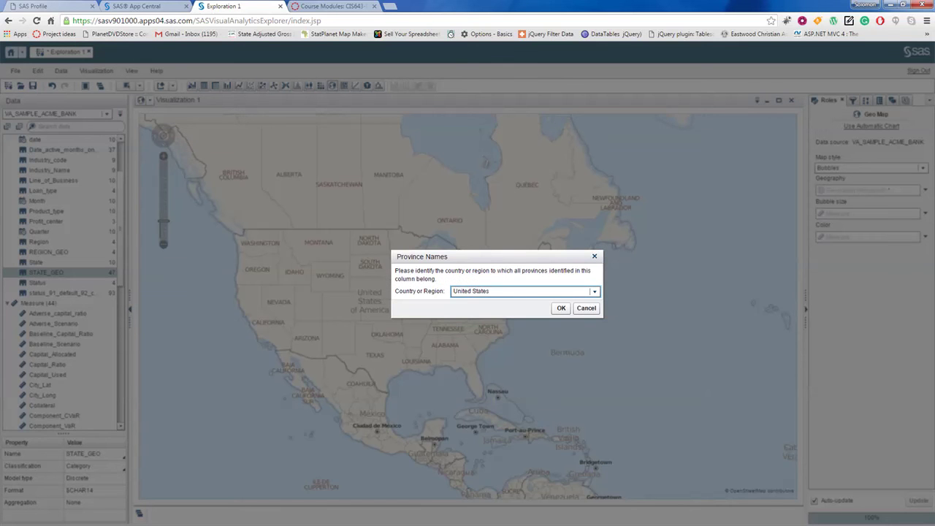
pyautogui.click(562, 308)
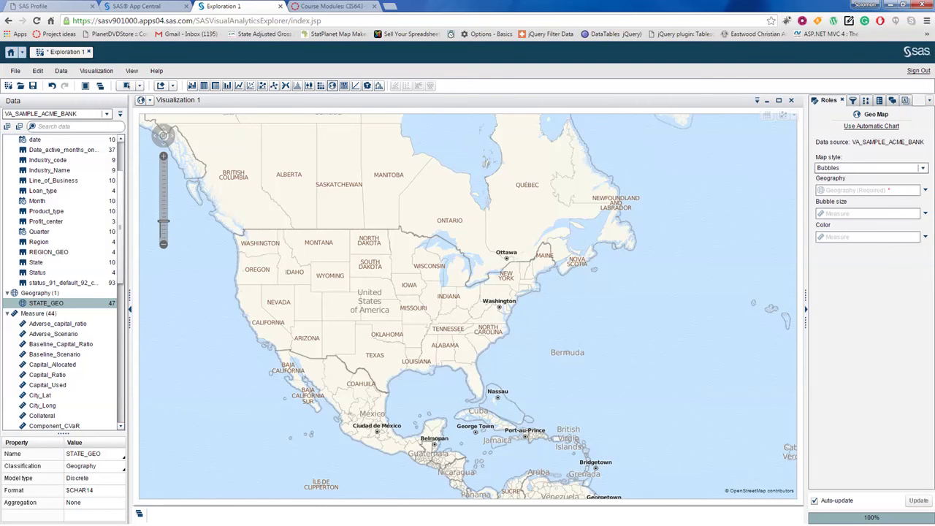
# Step: Place STATE_GEO on the map and check state frequencies, e.g. California at 51,420
pyautogui.moveTo(46, 303); pyautogui.dragTo(356, 314)
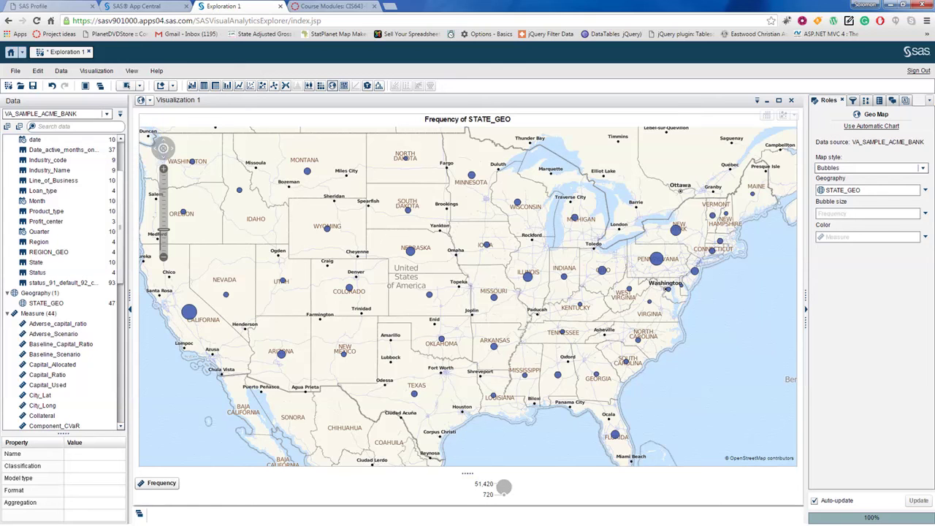
pyautogui.moveTo(188, 312)
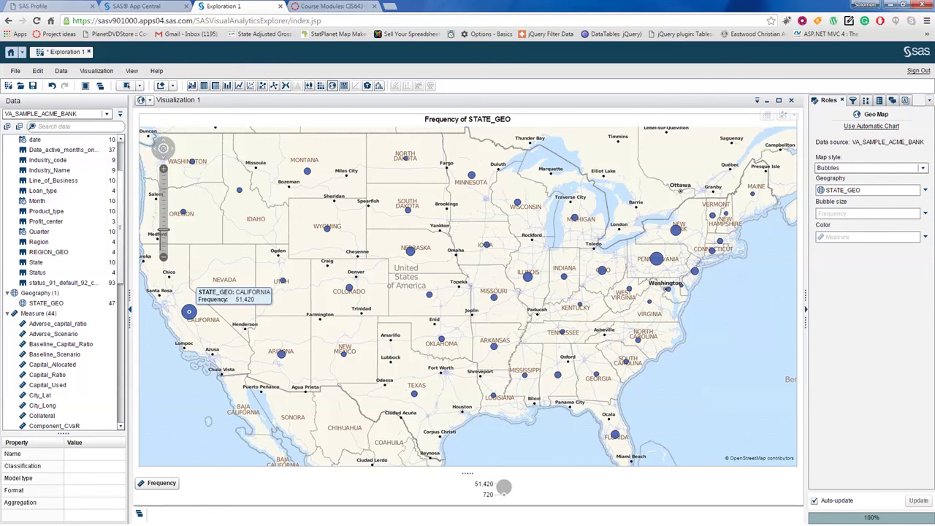
pyautogui.moveTo(411, 251)
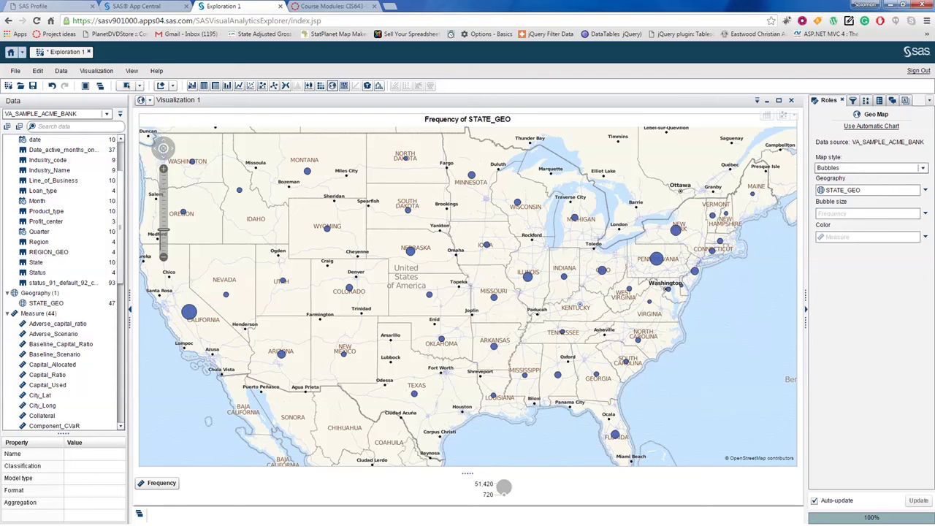
pyautogui.moveTo(581, 304)
# Step: Change Adverse_capital_ratio's aggregation from Sum to Average
pyautogui.scroll(-3, 62, 283)
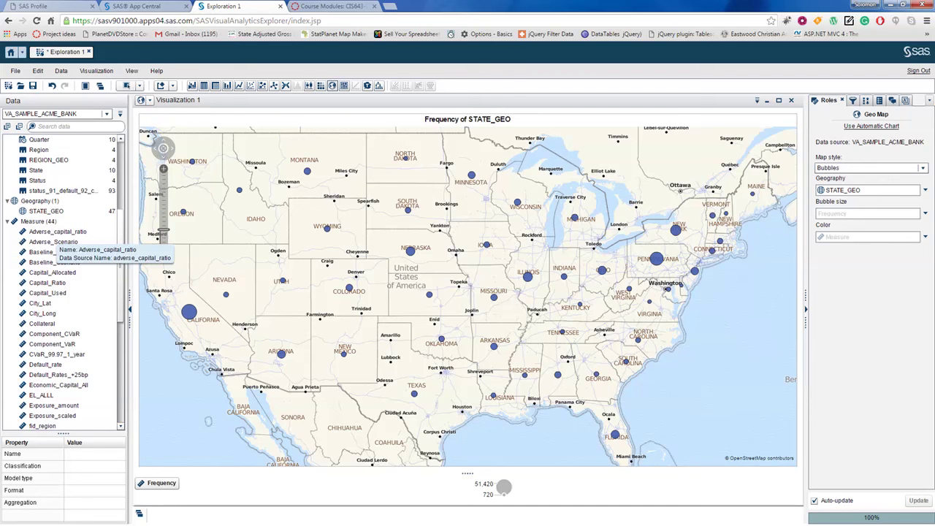
pyautogui.click(50, 231)
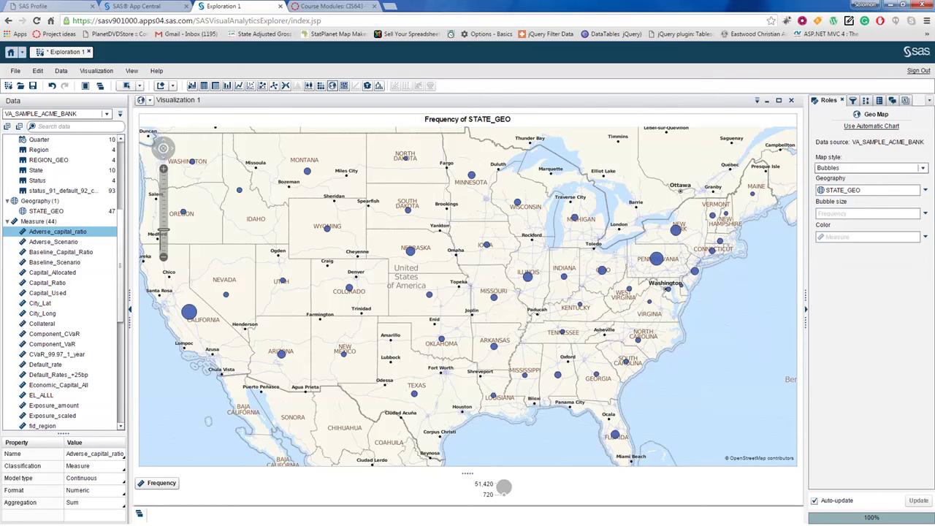
pyautogui.click(91, 502)
pyautogui.click(119, 502)
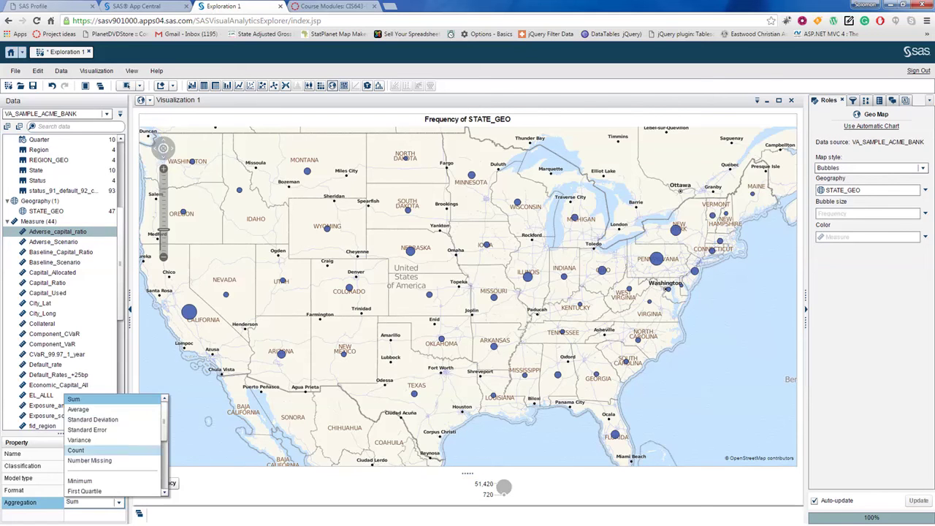
pyautogui.click(87, 409)
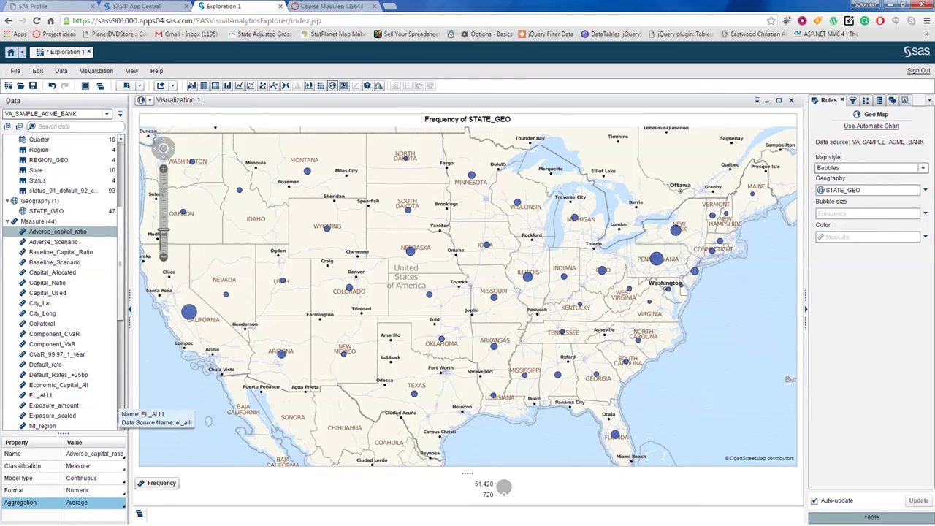
# Step: Use Adverse_capital_ratio as the bubble size on the geo map and inspect the bubbles
pyautogui.moveTo(44, 232); pyautogui.dragTo(293, 266)
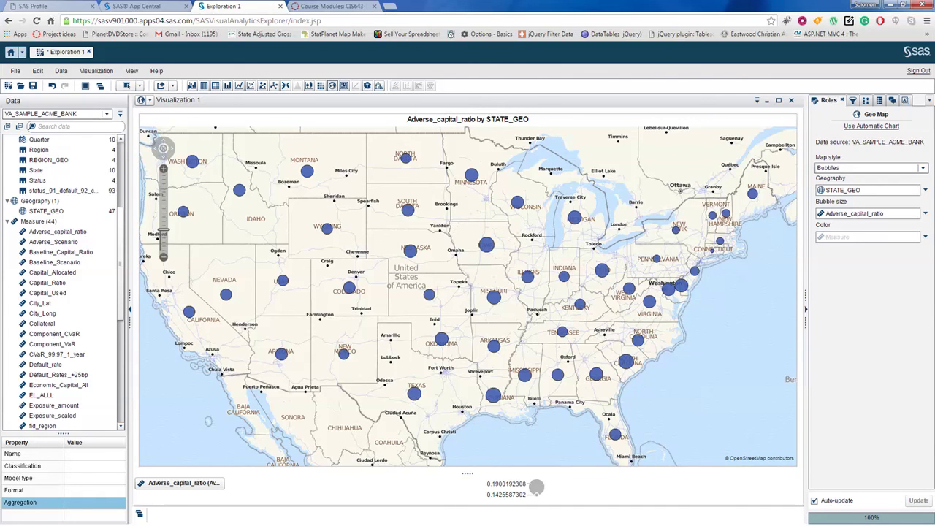
pyautogui.moveTo(494, 297)
pyautogui.moveTo(486, 244)
pyautogui.moveTo(192, 161)
# Step: Save the exploration under the new name Exploration 2 in My Folder
pyautogui.click(32, 86)
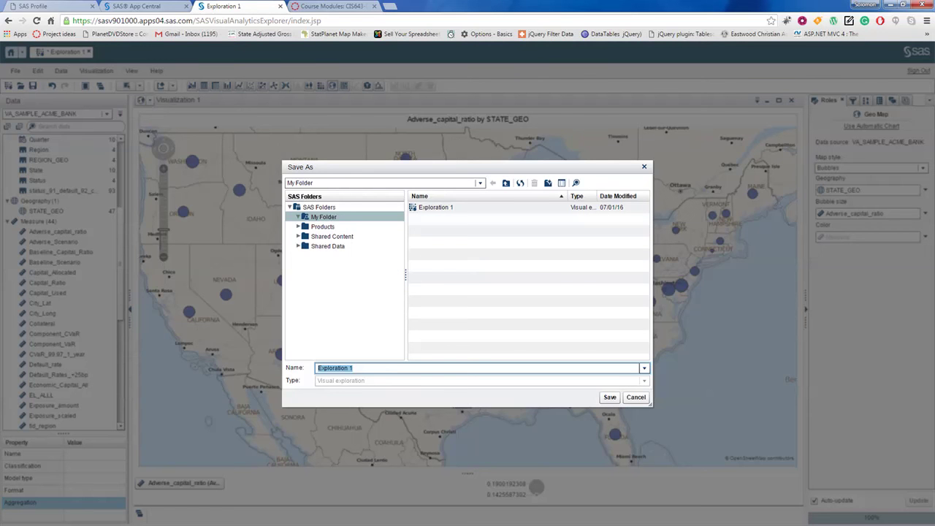
pyautogui.click(382, 369)
pyautogui.press('BackSpace')
pyautogui.write('2')
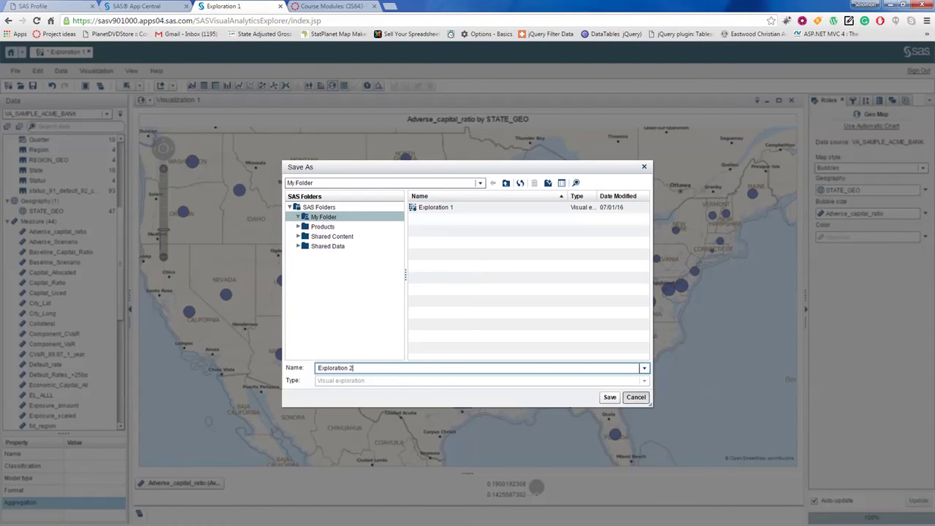
pyautogui.click(611, 398)
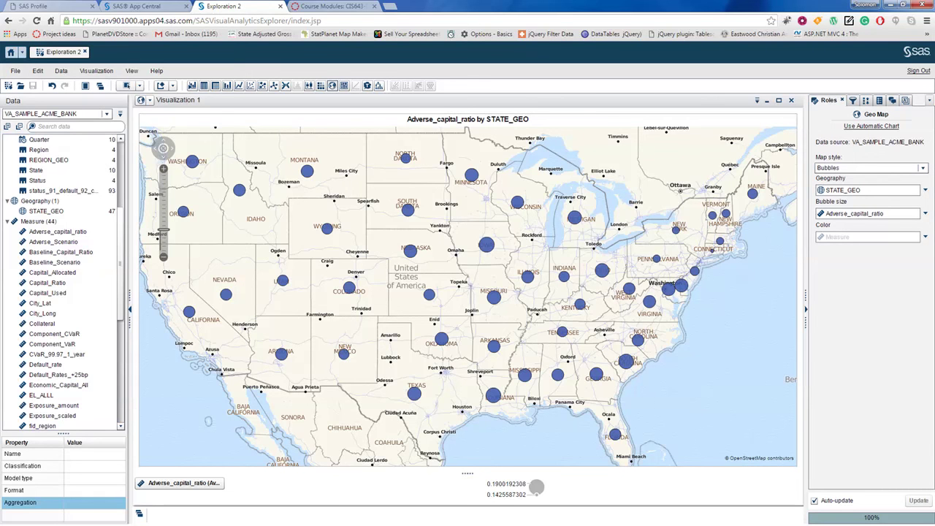
# Step: Twice start removing the map visualization and cancel, keeping Visualization 1
pyautogui.click(791, 100)
pyautogui.press('Tab')
pyautogui.press('Tab')
pyautogui.press('Tab')
pyautogui.press('Tab')
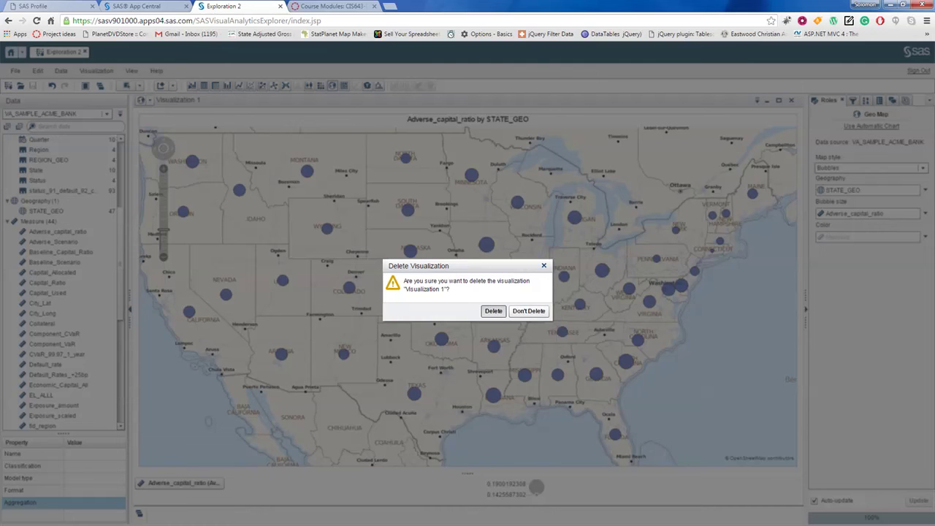
pyautogui.click(544, 266)
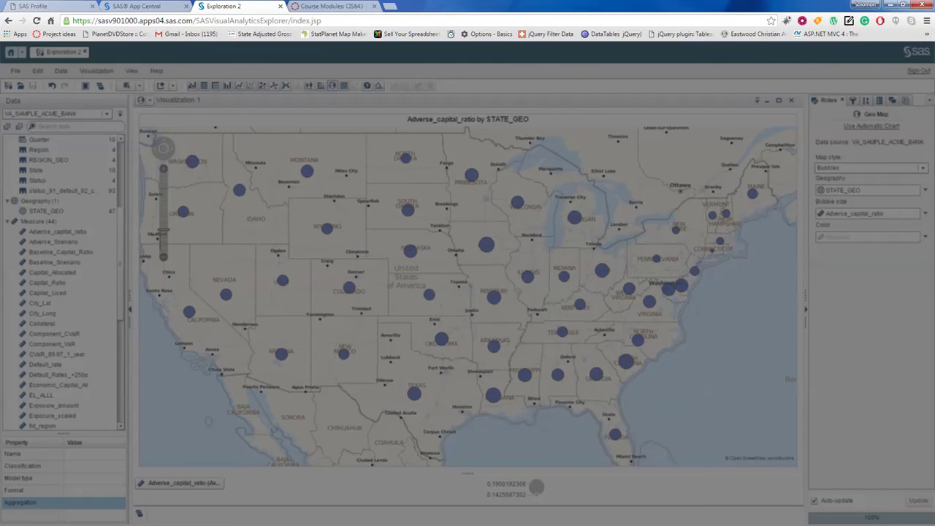
pyautogui.click(791, 100)
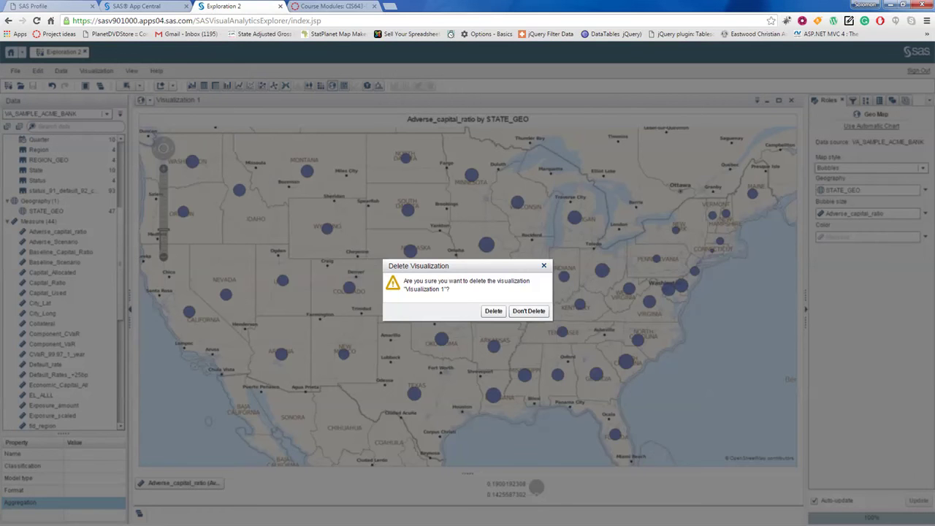
pyautogui.press('Return')
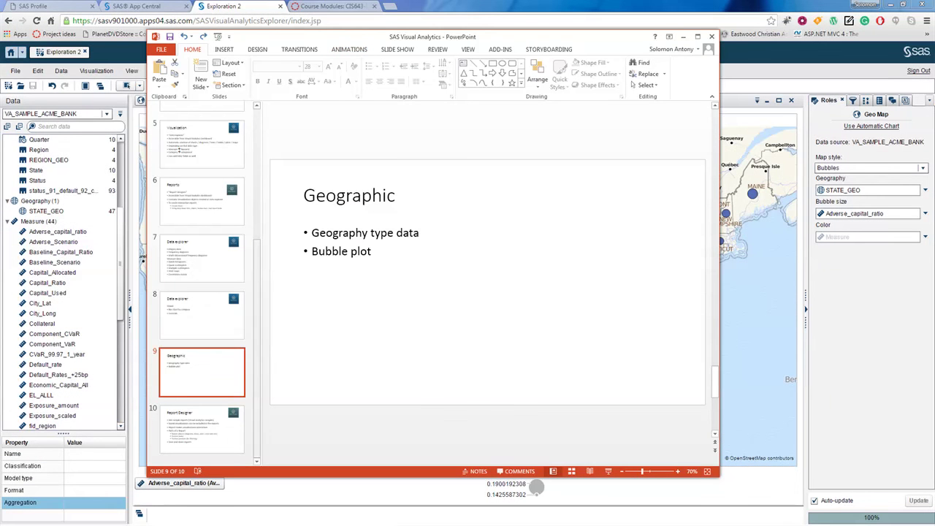
pyautogui.click(202, 430)
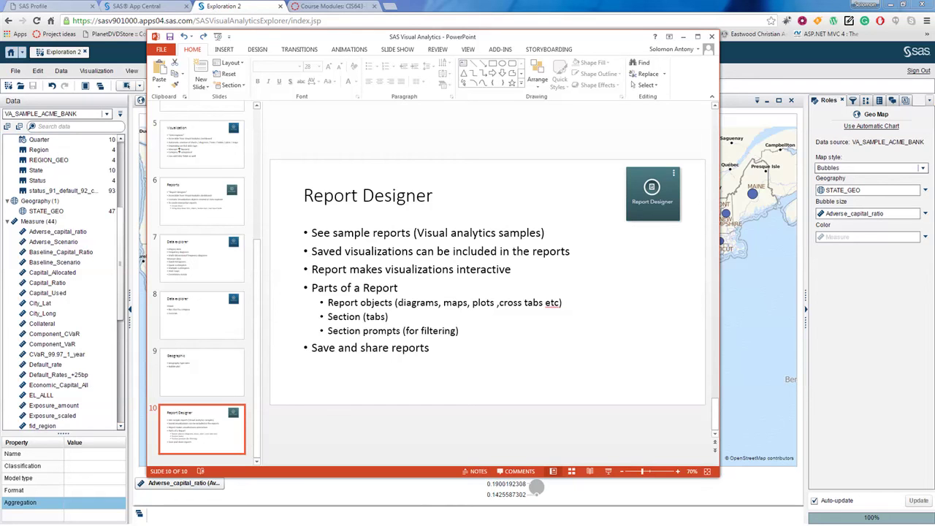
pyautogui.click(345, 234)
pyautogui.moveTo(312, 234); pyautogui.dragTo(413, 233)
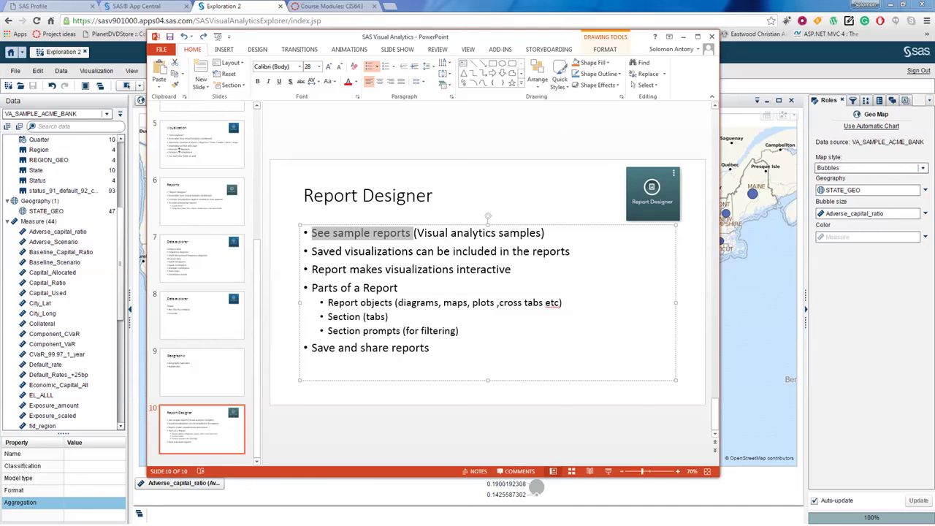
pyautogui.hotkey('alt', 'Tab')
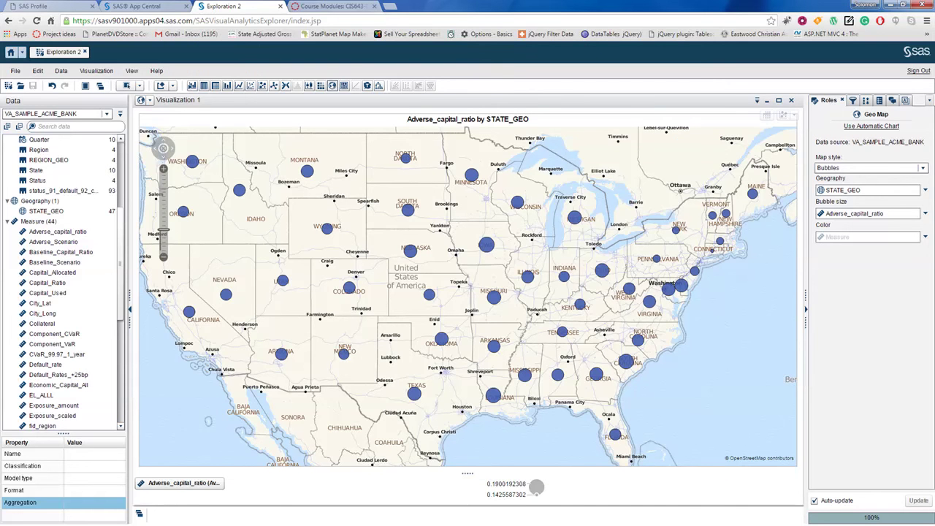
# Step: From the SAS Home hub's Recent list, open the Exploration Content sample showing Sales Overview
pyautogui.click(16, 70)
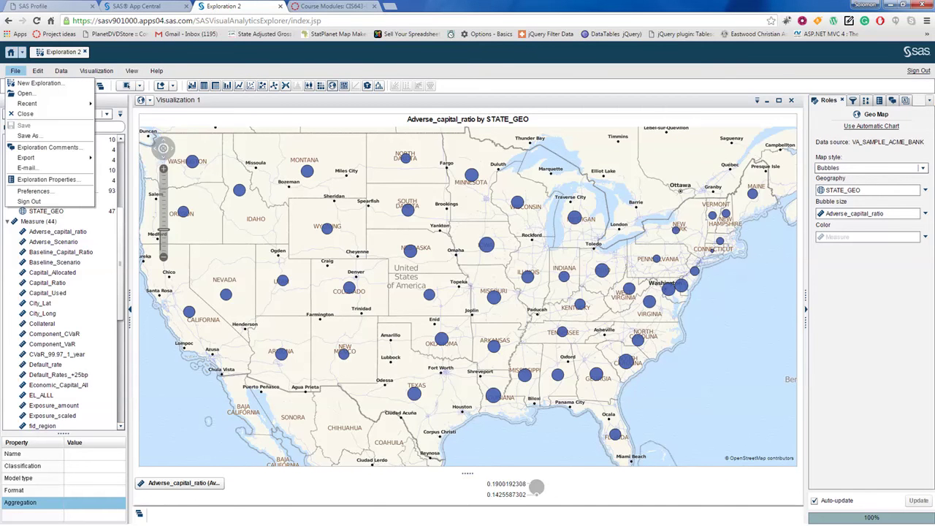
pyautogui.click(156, 71)
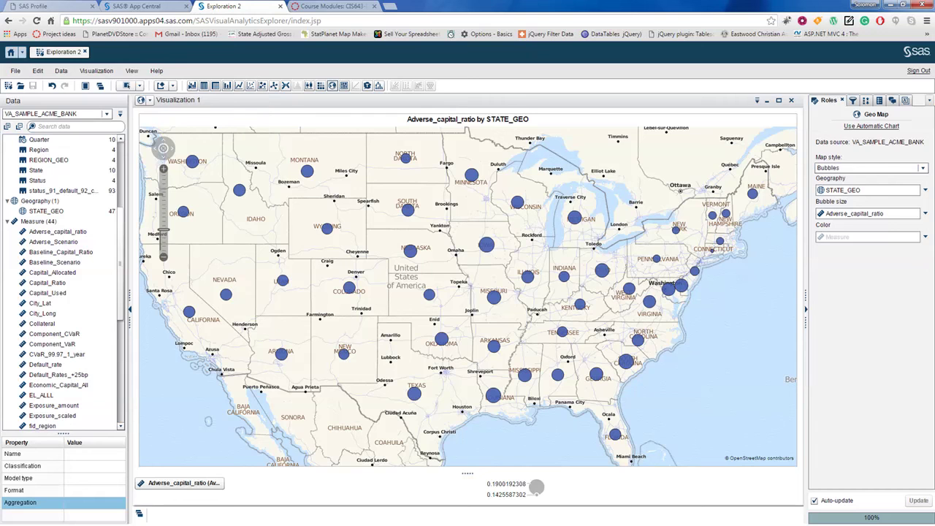
pyautogui.click(11, 52)
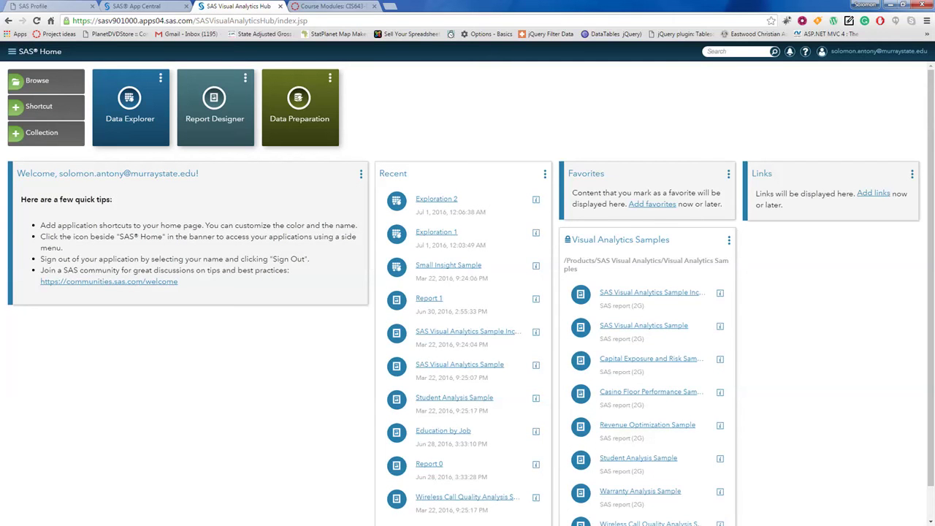
pyautogui.scroll(-1, 468, 292)
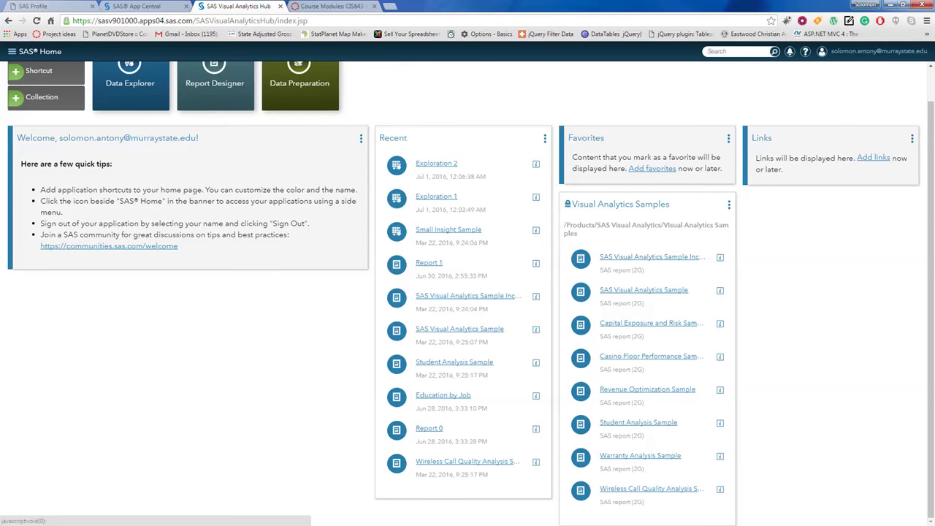
pyautogui.click(652, 257)
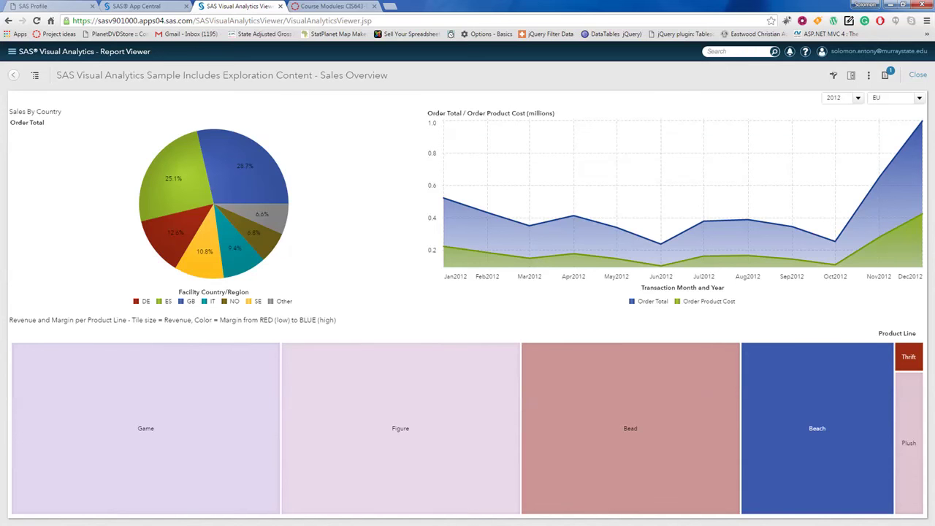
# Step: Cross-filter the trend and treemap via the ES, DE, SE, DE and ES pie slices, ending on GB
pyautogui.click(154, 166)
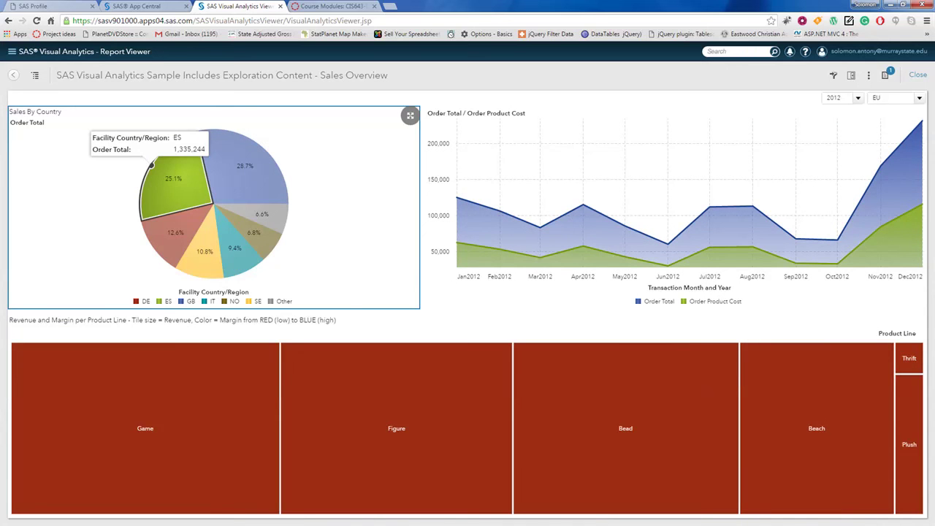
pyautogui.click(155, 247)
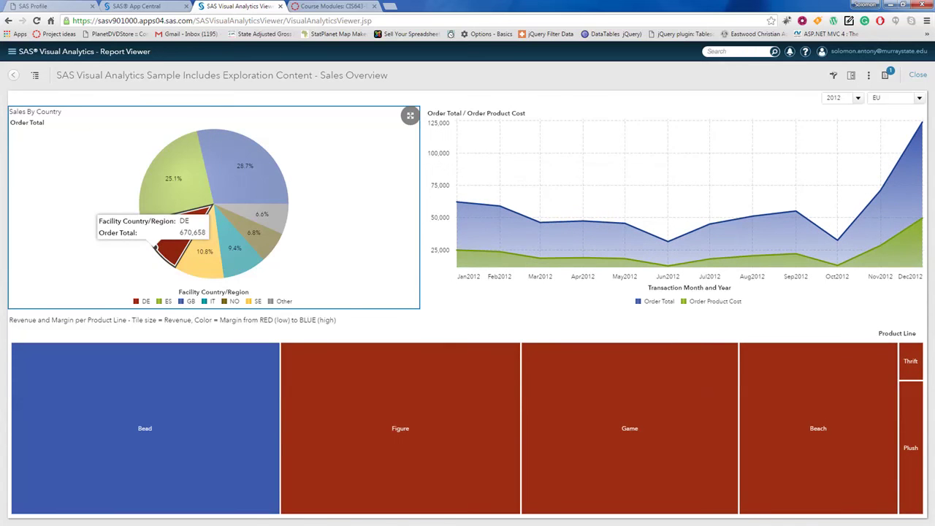
pyautogui.click(203, 267)
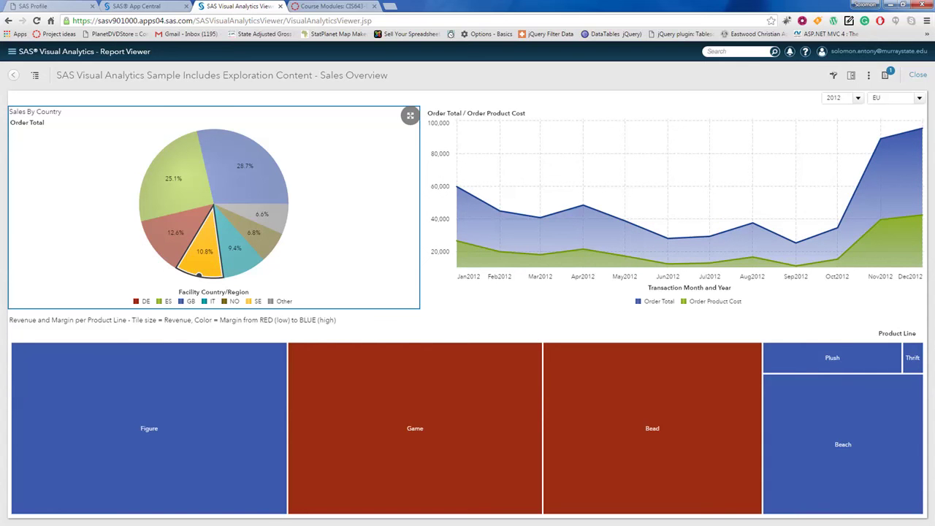
pyautogui.click(182, 235)
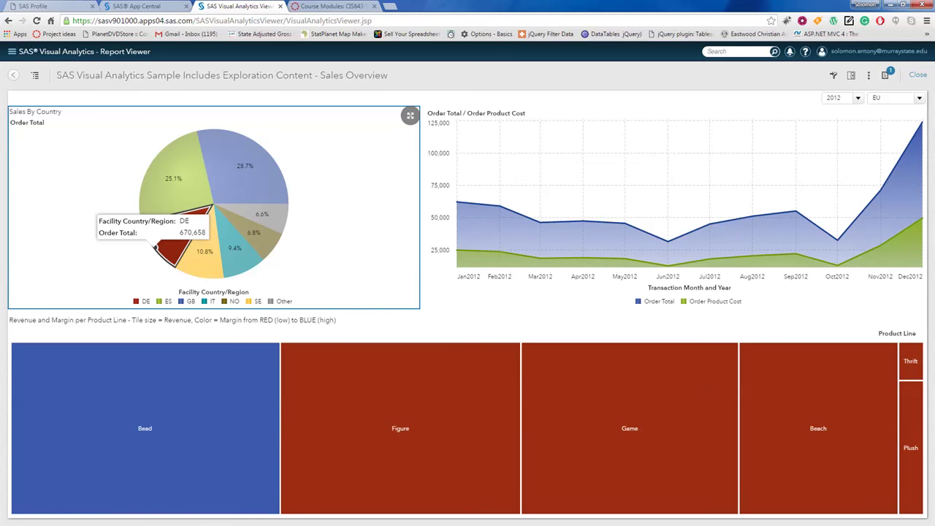
pyautogui.click(152, 165)
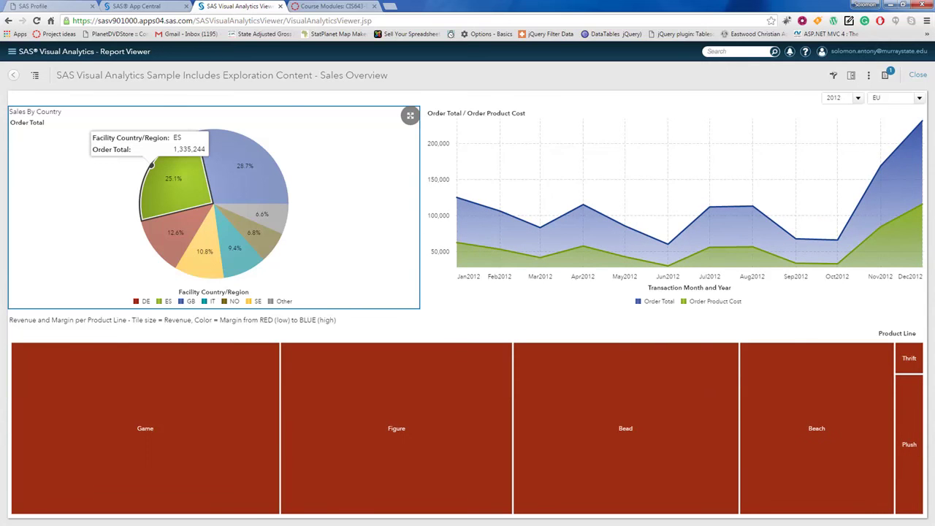
pyautogui.click(258, 146)
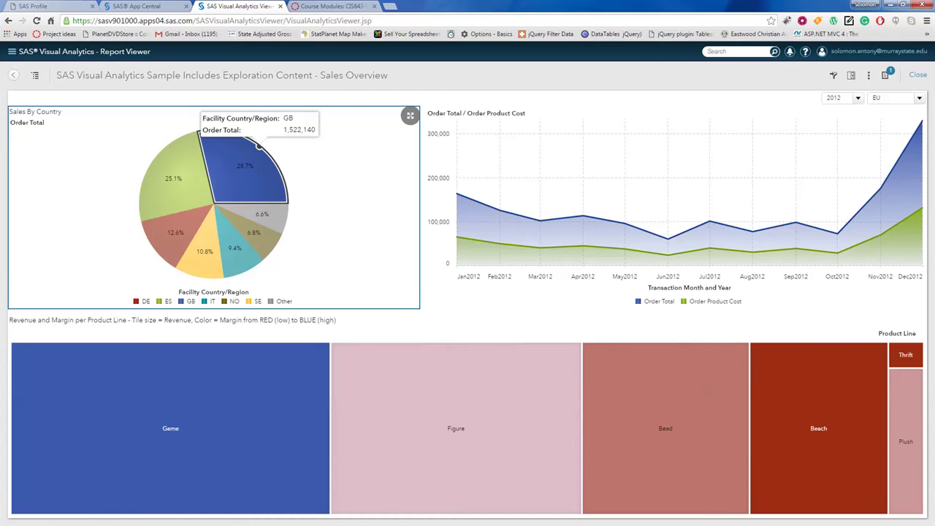
pyautogui.click(842, 97)
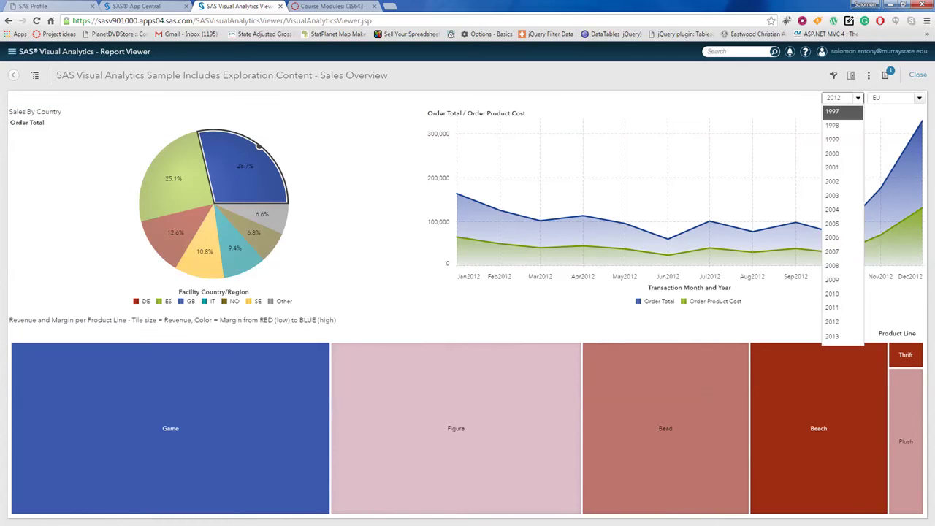
# Step: Try the year filters 1997 and 2005 and the region filters AS and OC
pyautogui.click(840, 111)
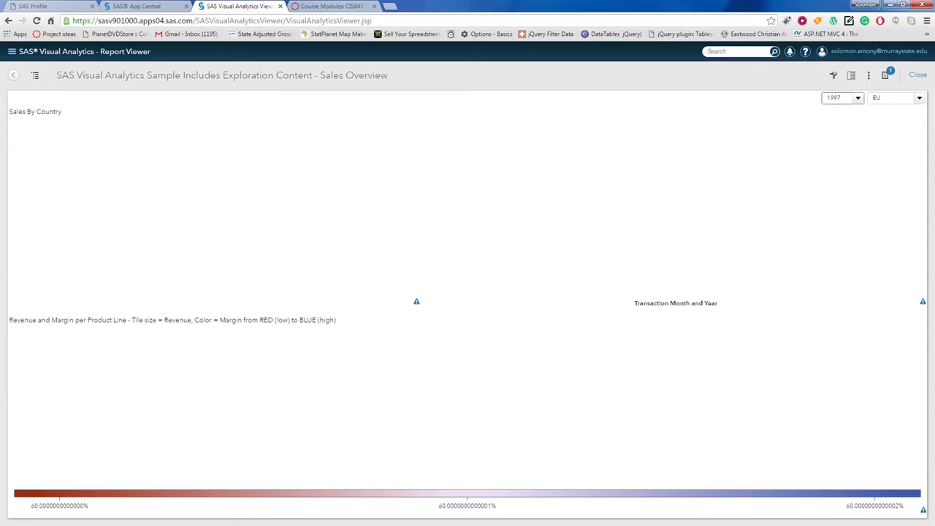
pyautogui.click(842, 97)
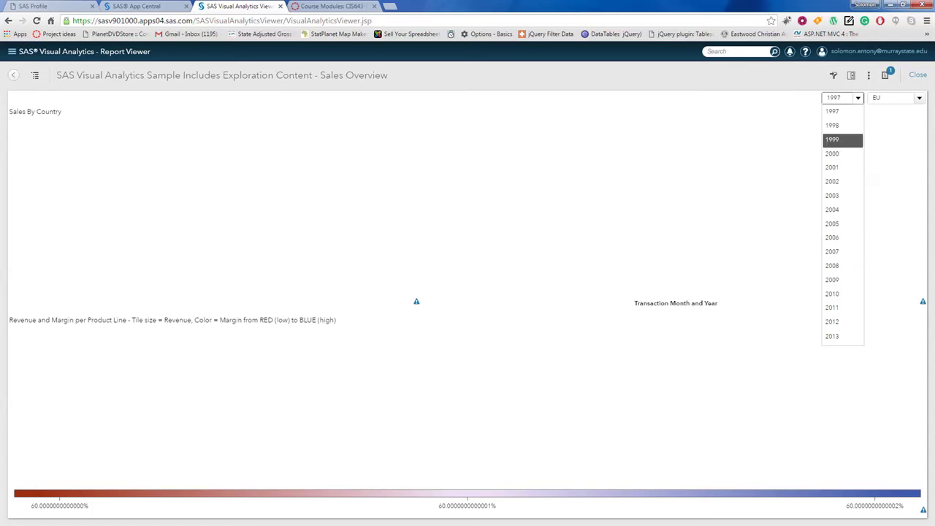
pyautogui.click(840, 223)
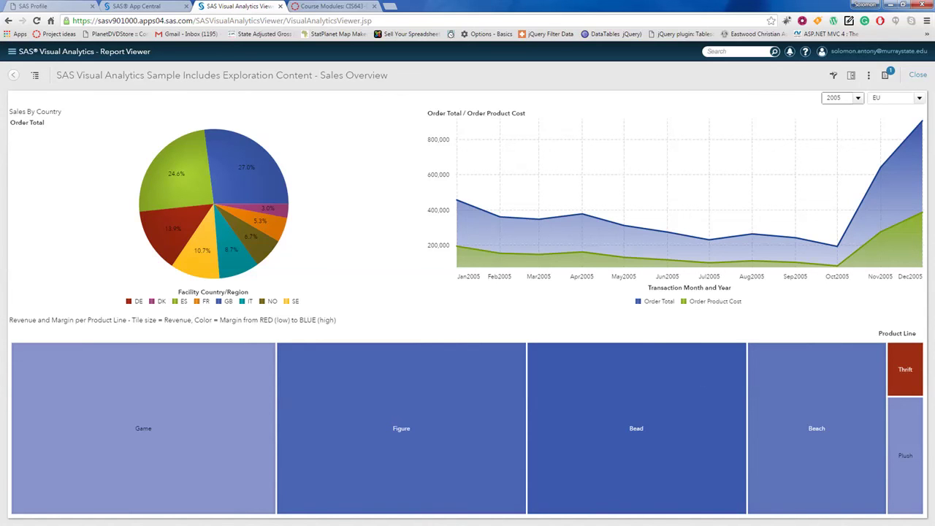
pyautogui.click(896, 98)
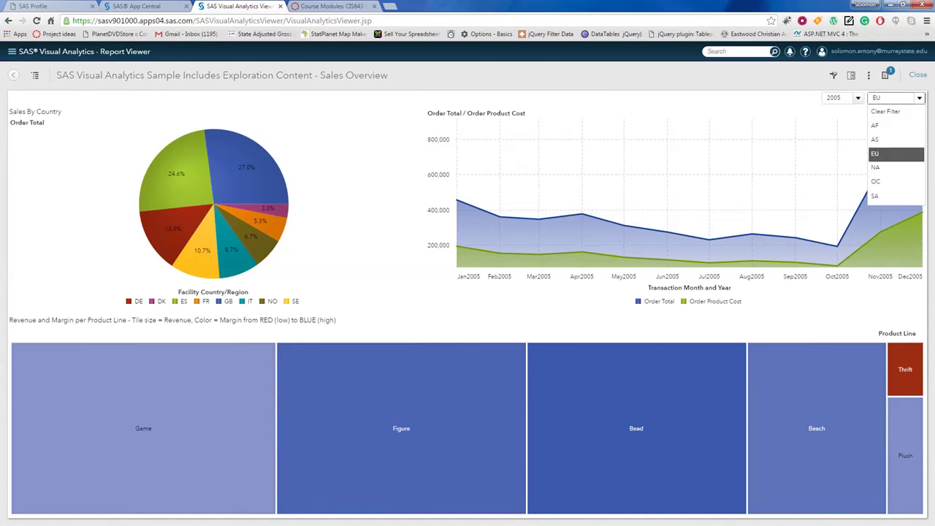
pyautogui.click(896, 139)
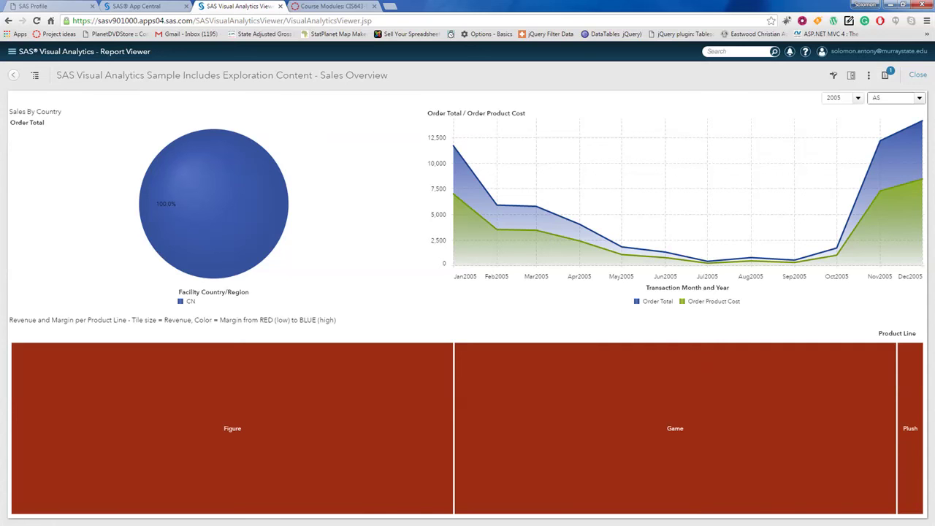
pyautogui.click(895, 97)
pyautogui.click(896, 182)
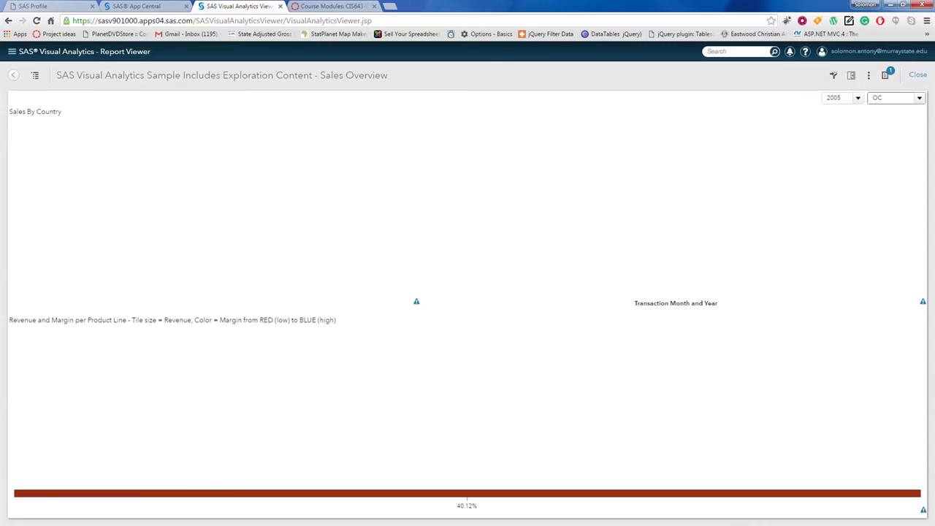
# Step: Filter to year 1998 and region AS, then close the report to Recent reports
pyautogui.click(843, 97)
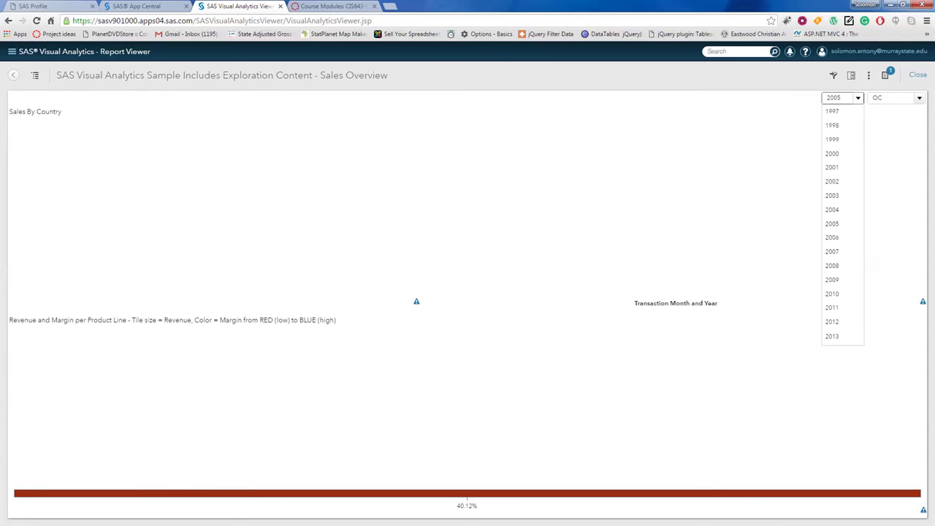
pyautogui.click(843, 127)
pyautogui.click(896, 97)
pyautogui.click(896, 139)
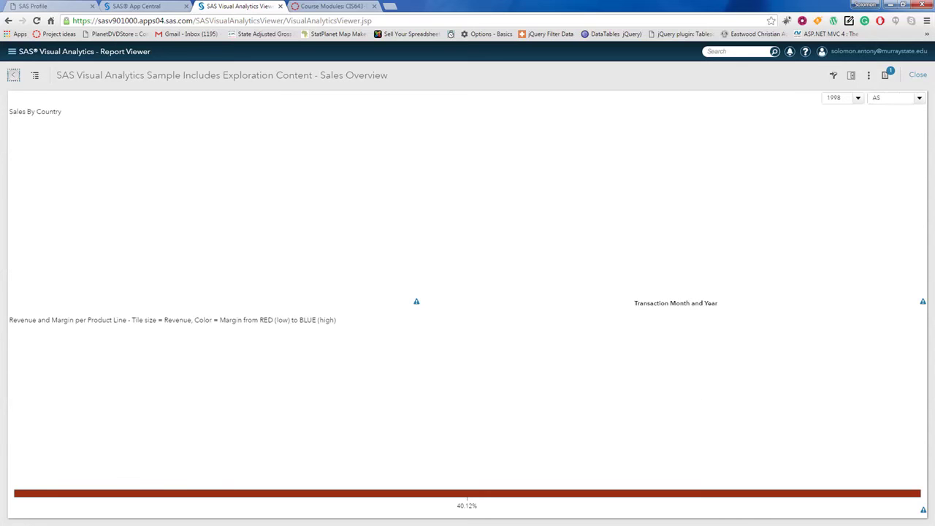
pyautogui.click(13, 75)
pyautogui.click(12, 51)
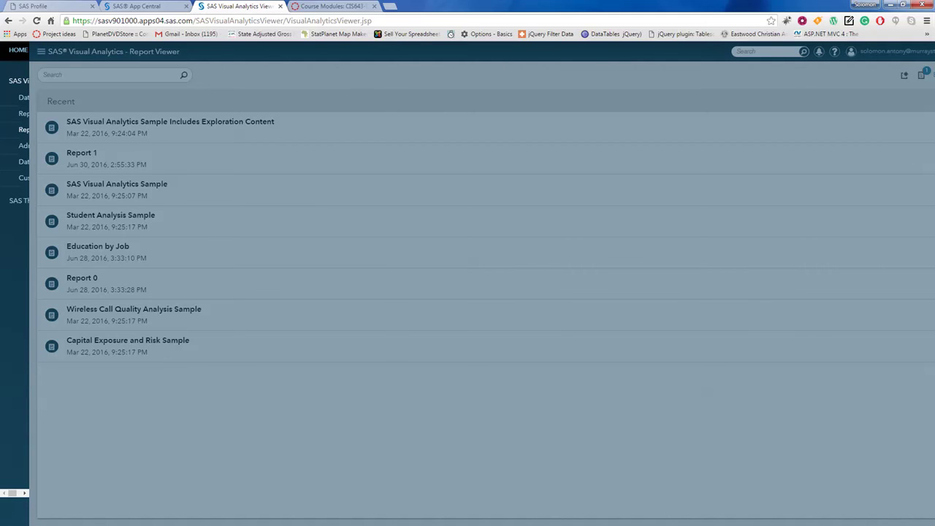
# Step: Go to SAS Home and open the SAS Visual Analytics Sample report
pyautogui.click(24, 129)
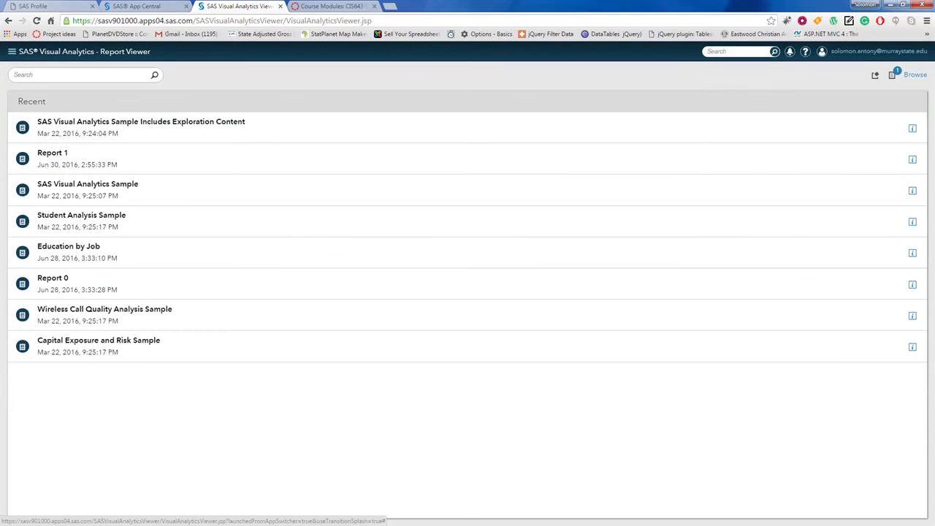
pyautogui.click(12, 52)
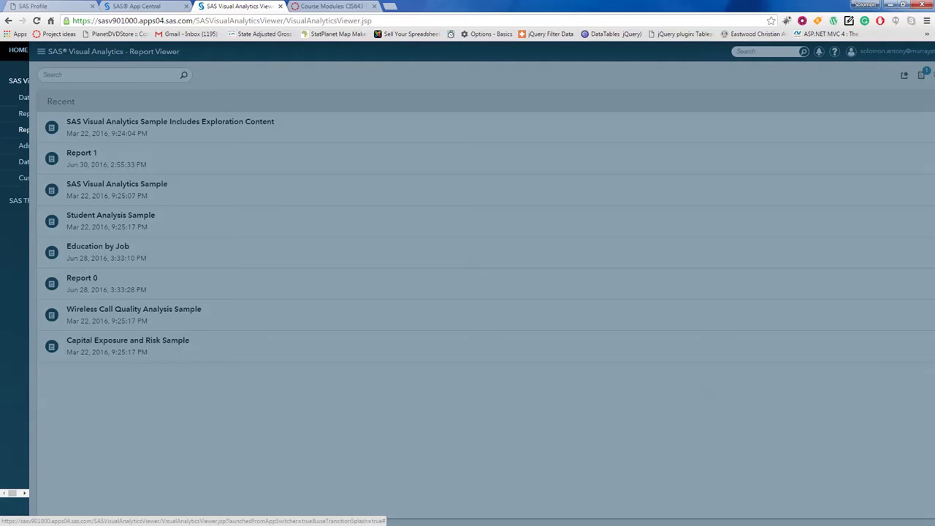
pyautogui.click(18, 51)
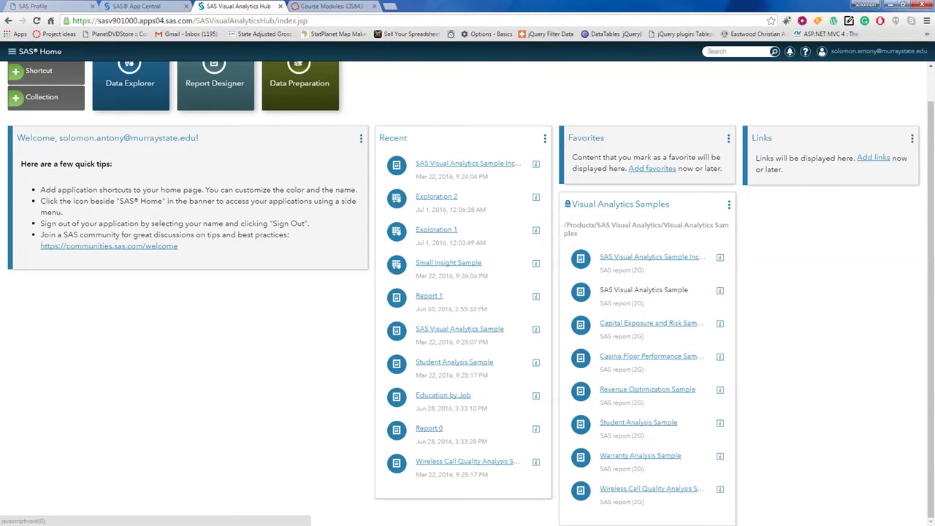
pyautogui.click(658, 290)
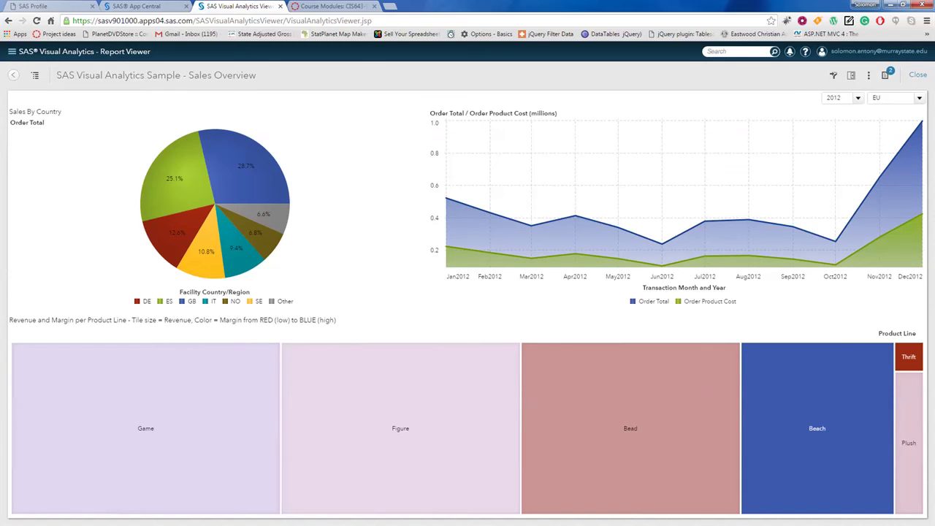
# Step: Leave the sample report and return to the SAS Home page
pyautogui.moveTo(263, 142)
pyautogui.click(12, 51)
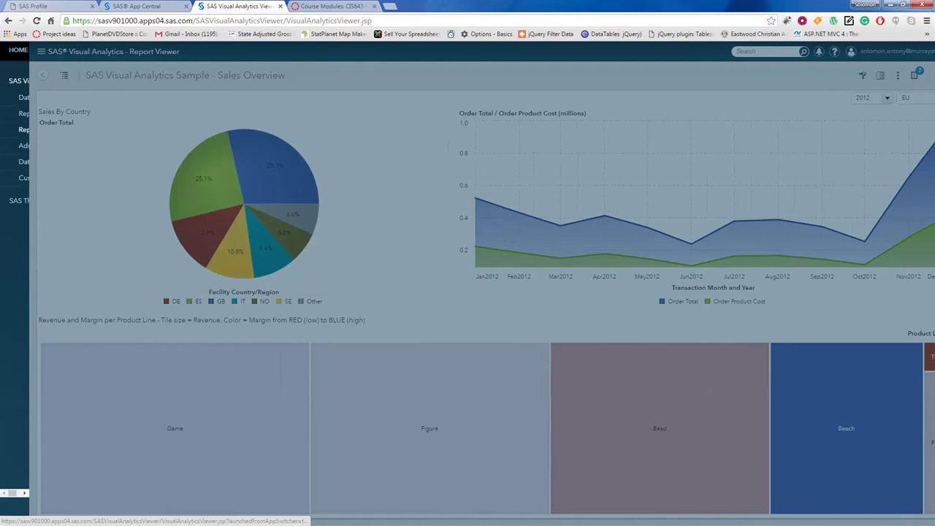
pyautogui.click(14, 51)
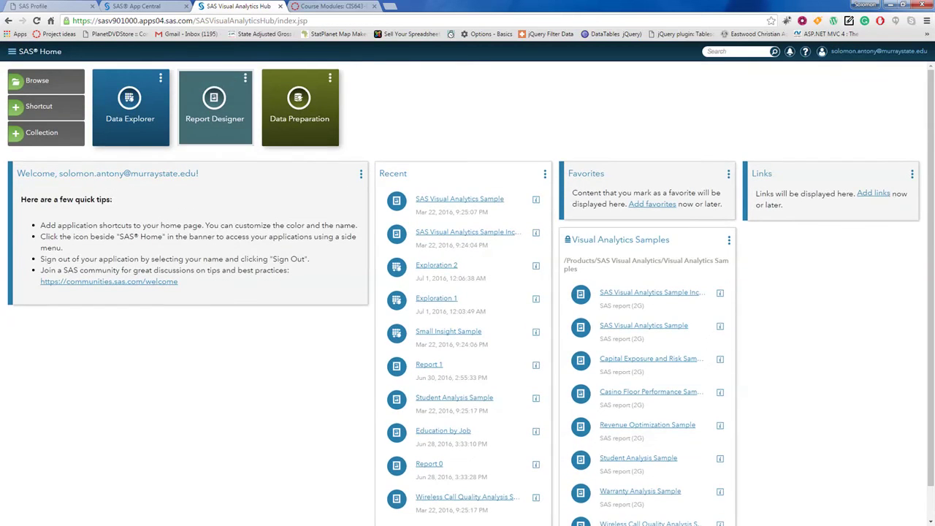
# Step: Launch Report Designer with a new Report 1, then switch to the PowerPoint Report Designer slide
pyautogui.click(215, 82)
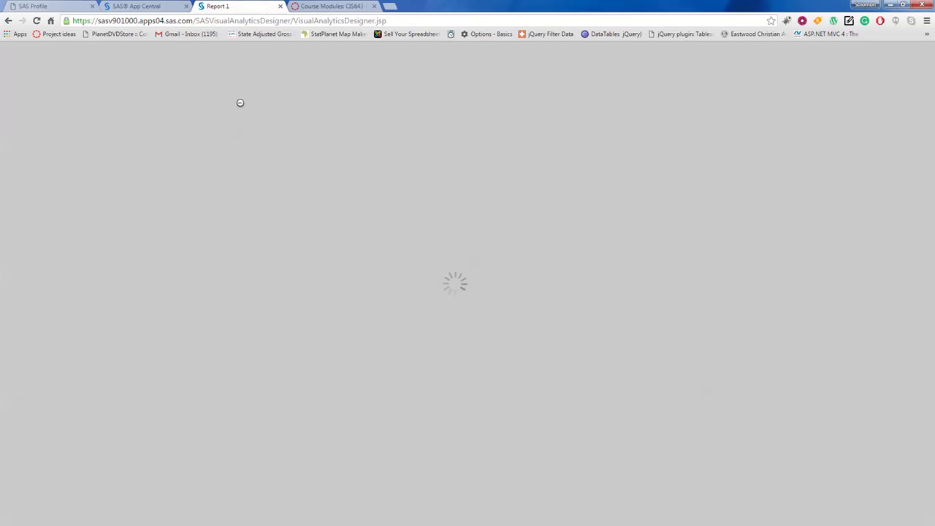
pyautogui.hotkey('alt', 'Tab')
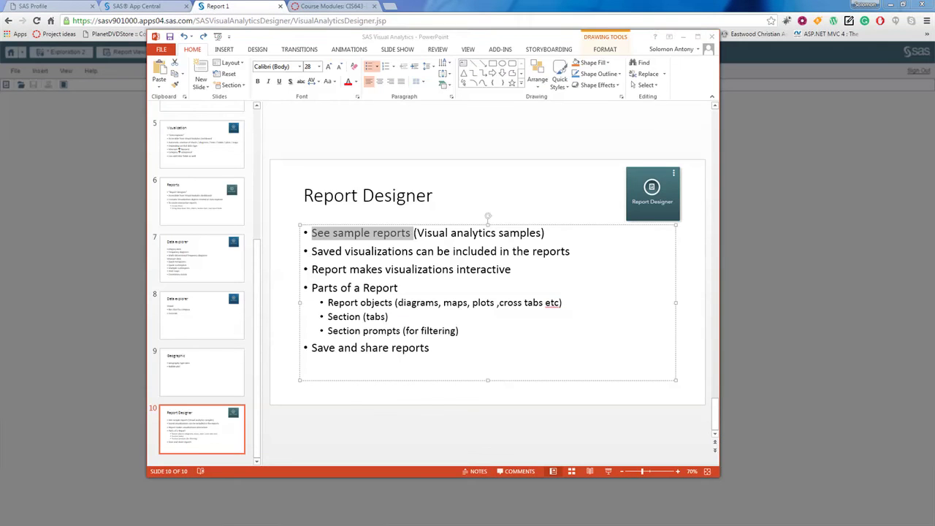
# Step: Highlight the saved-visualizations and interactive-reports bullets on slide 10, then return to the Designer
pyautogui.click(378, 251)
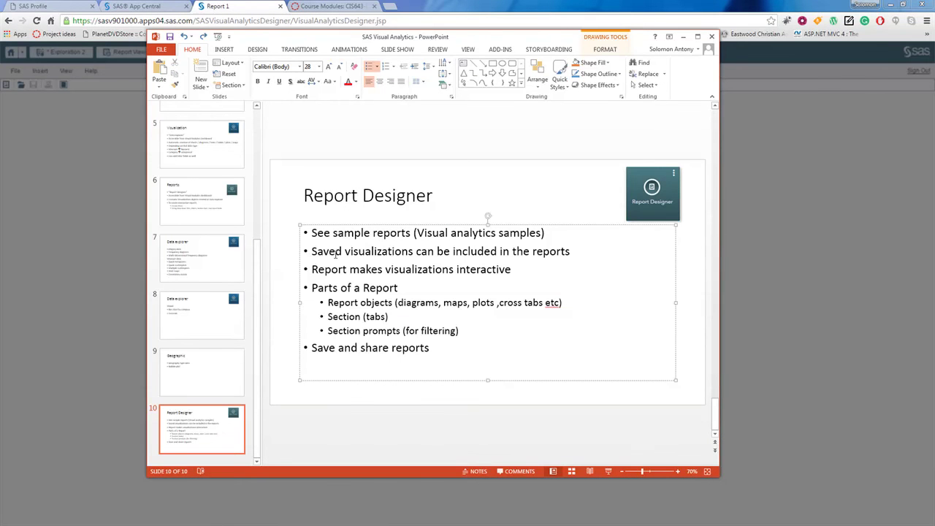
pyautogui.moveTo(314, 251); pyautogui.dragTo(573, 252)
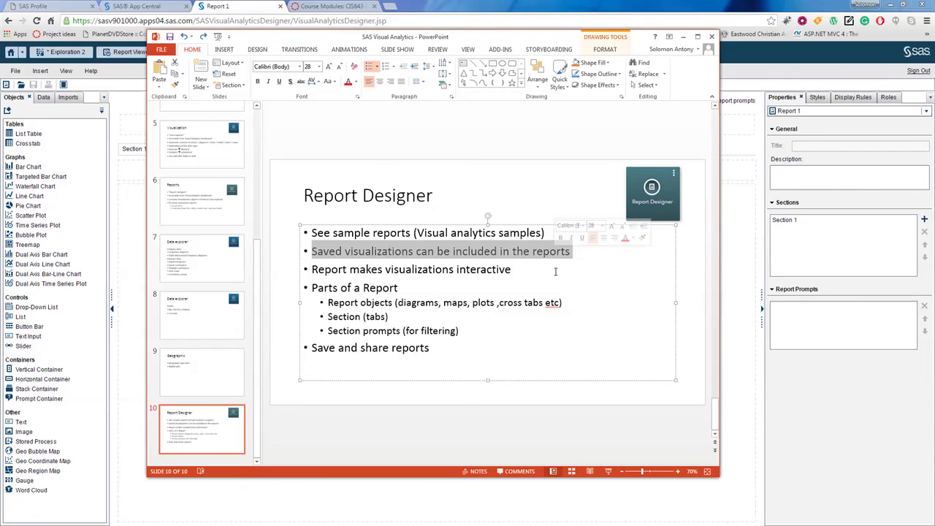
pyautogui.click(464, 271)
pyautogui.click(316, 269)
pyautogui.moveTo(313, 270); pyautogui.dragTo(513, 270)
pyautogui.click(400, 288)
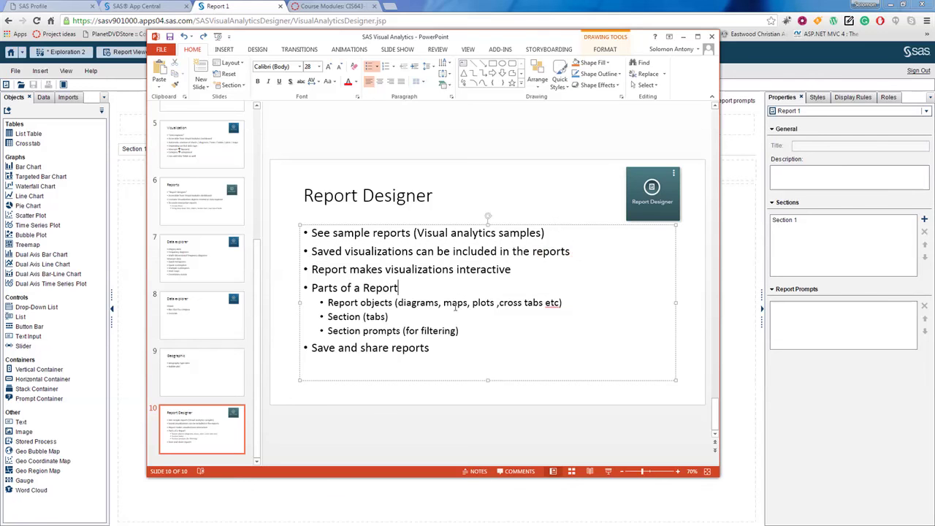
pyautogui.click(130, 82)
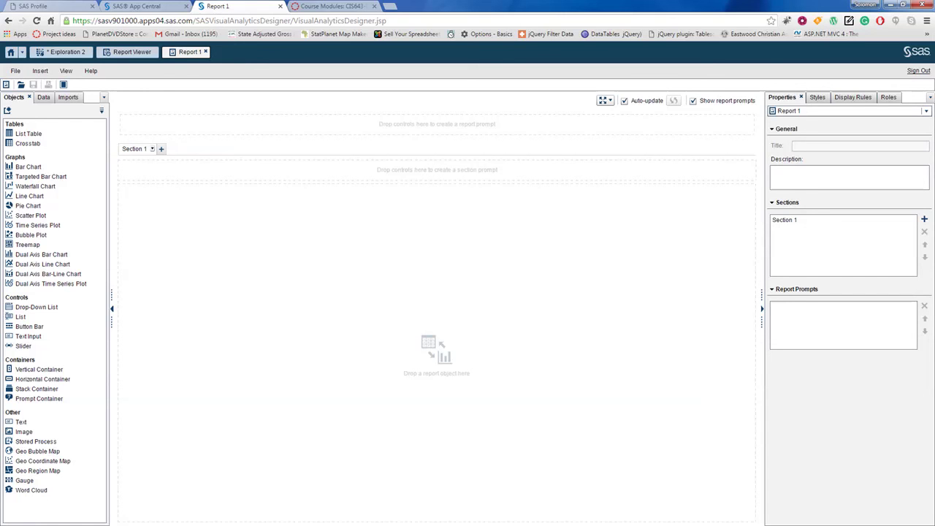
# Step: Select Section 1, check the Data and Imports tabs, and bring up the Add Data Source list
pyautogui.click(135, 149)
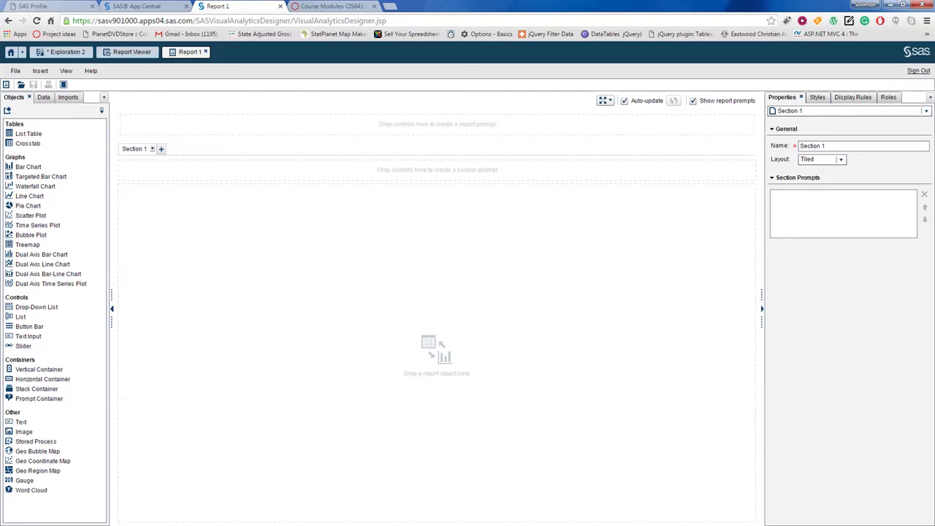
pyautogui.click(44, 98)
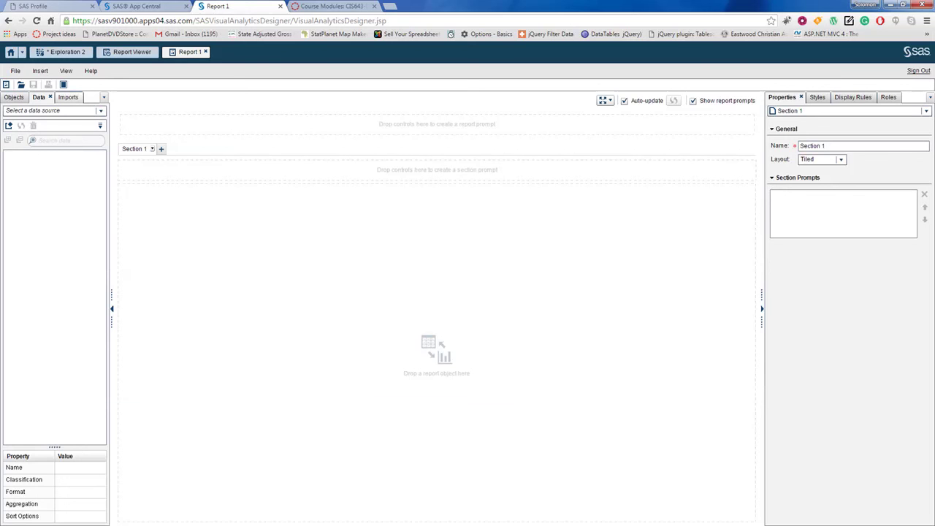
pyautogui.click(68, 97)
pyautogui.click(39, 97)
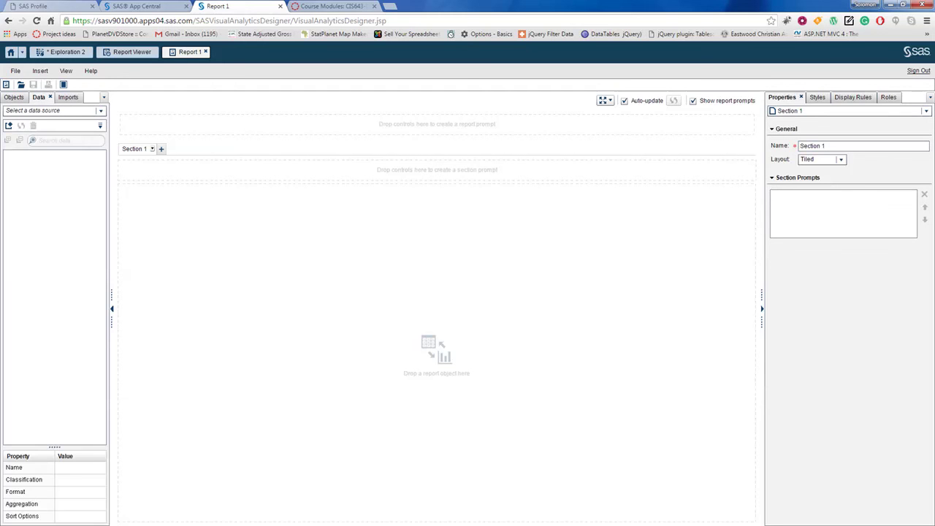
pyautogui.click(100, 111)
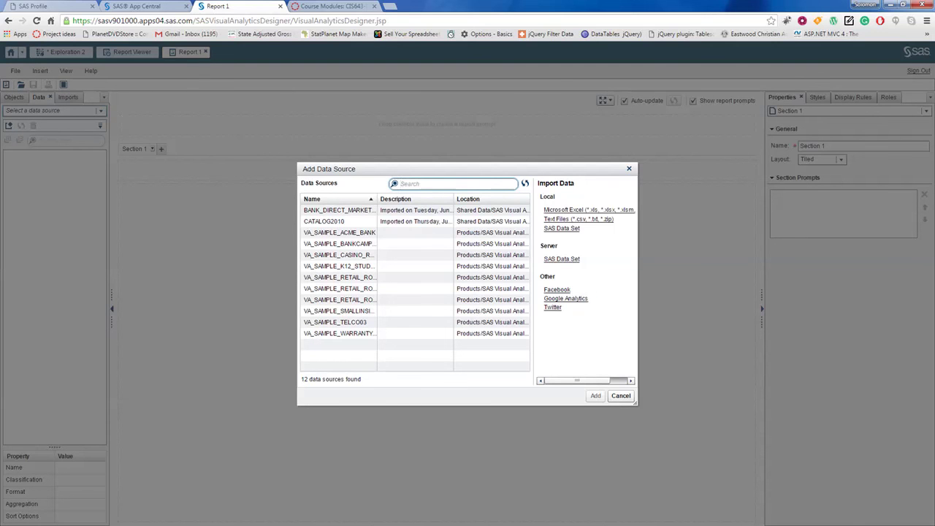
# Step: Reopen Add Data Source and add BANK_DIRECT_MARKETING to Report 1
pyautogui.click(621, 396)
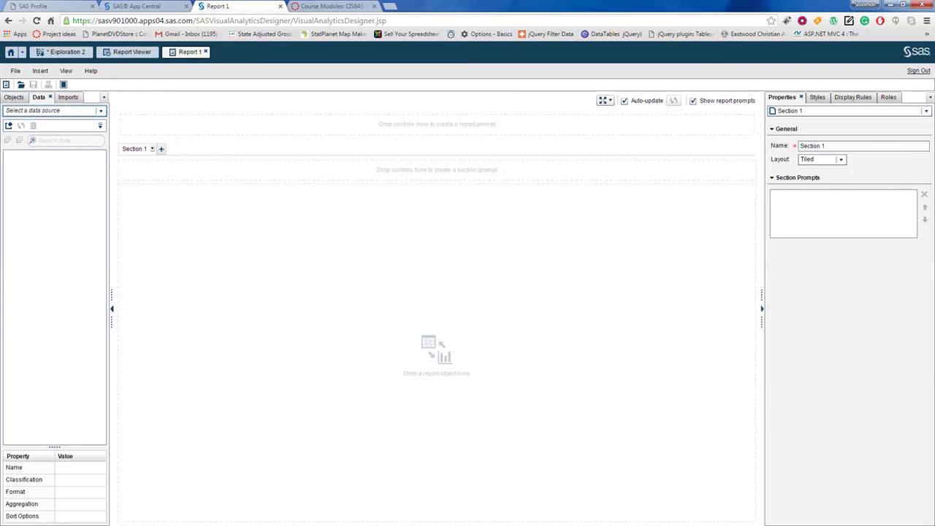
pyautogui.click(9, 126)
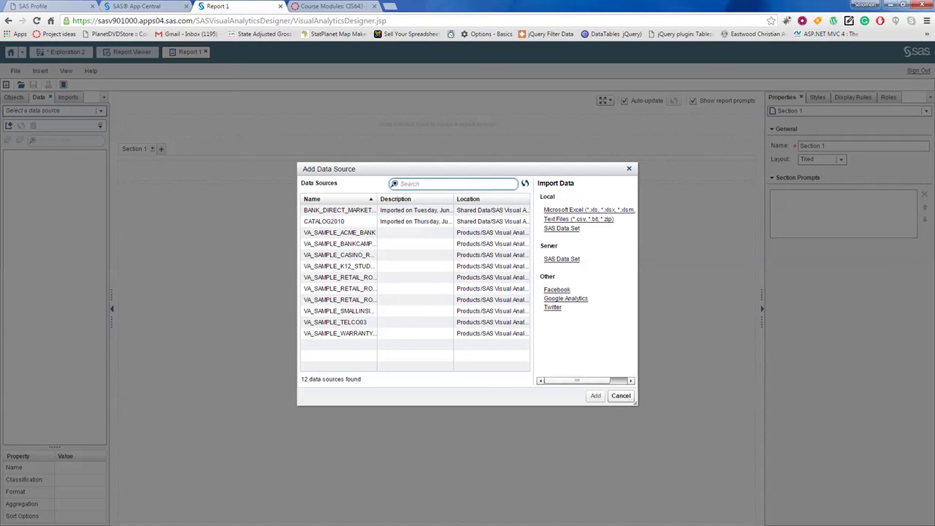
pyautogui.click(340, 211)
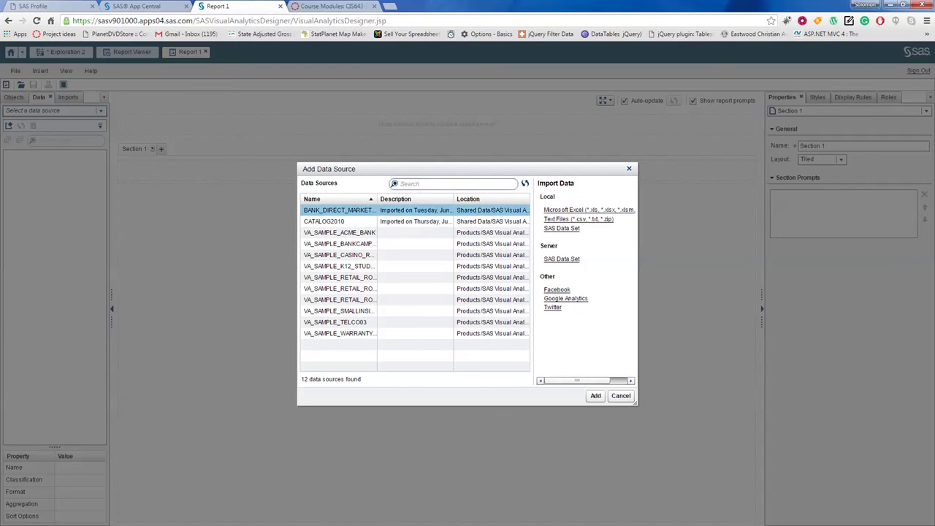
pyautogui.click(596, 396)
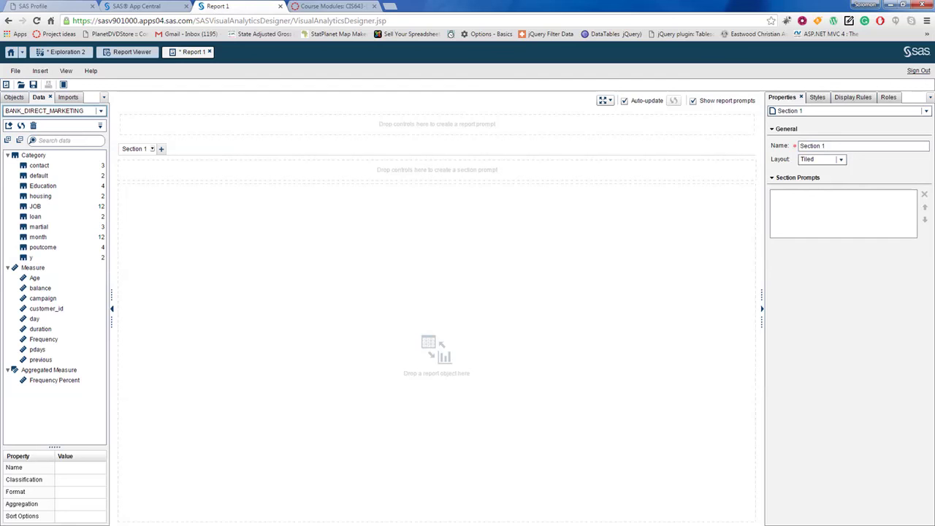
# Step: Place Pie Chart 1 on the canvas with Age as measure, sliced by JOB
pyautogui.moveTo(35, 278); pyautogui.dragTo(228, 290)
pyautogui.click(35, 279)
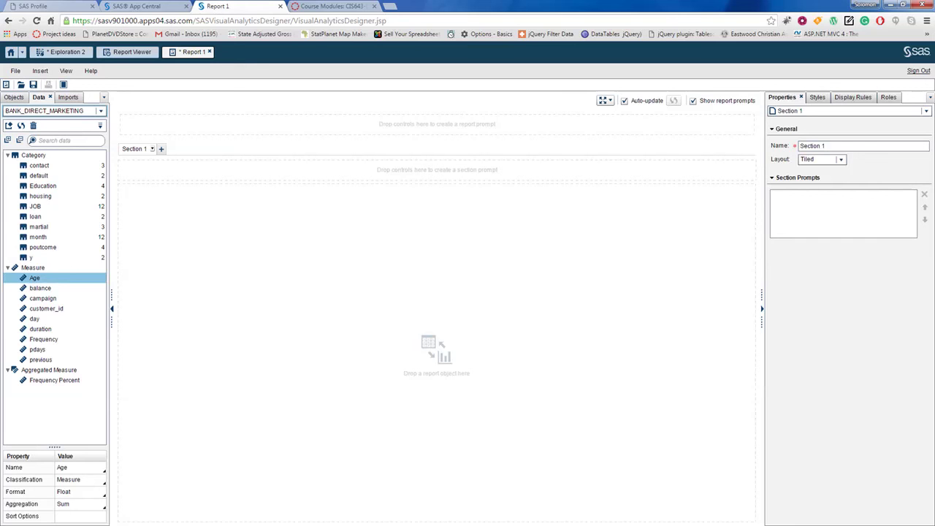
pyautogui.click(14, 97)
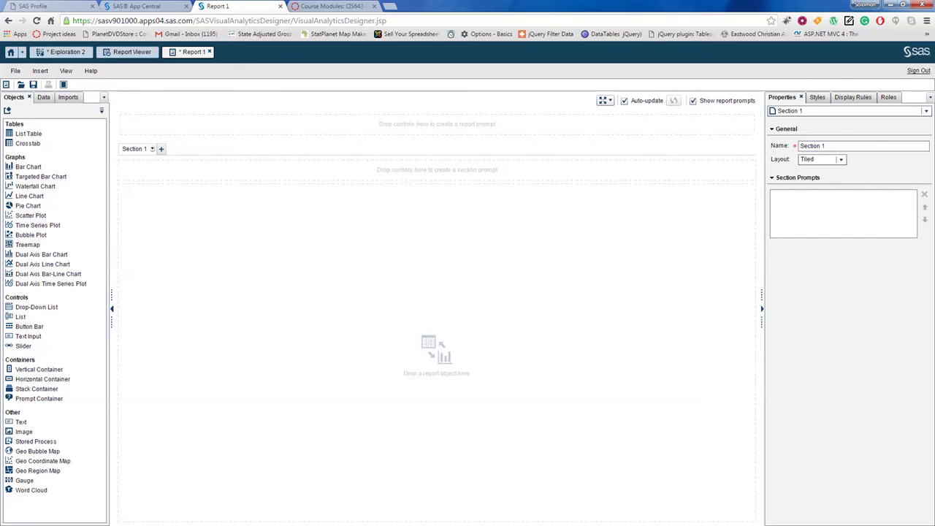
pyautogui.moveTo(28, 205); pyautogui.dragTo(390, 316)
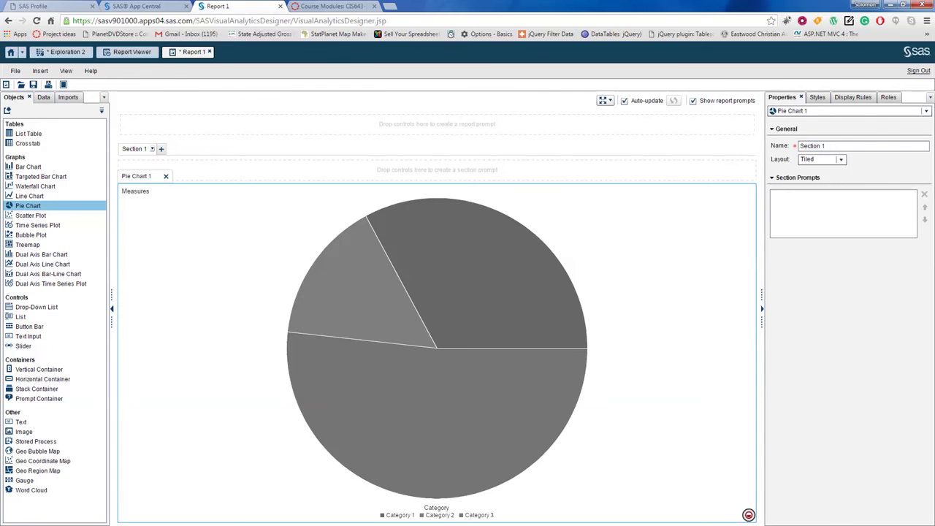
pyautogui.click(43, 97)
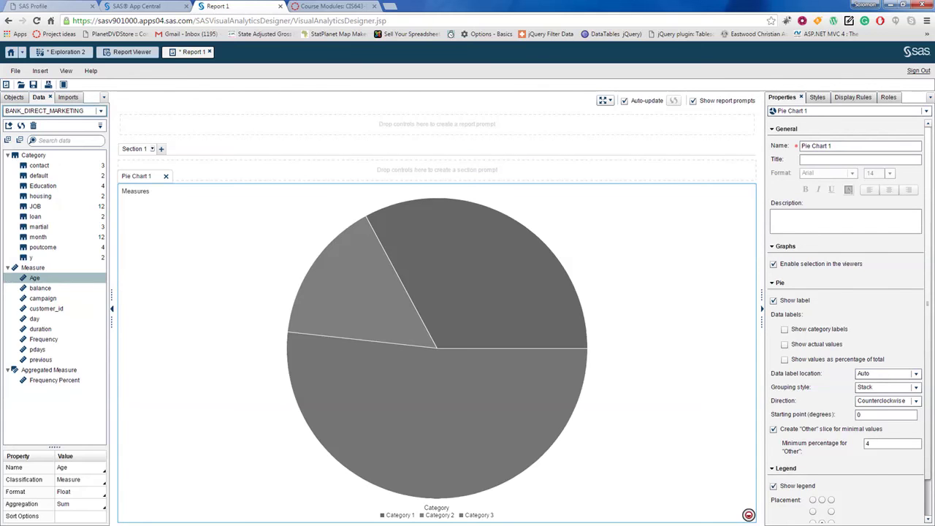
pyautogui.moveTo(34, 278); pyautogui.dragTo(407, 301)
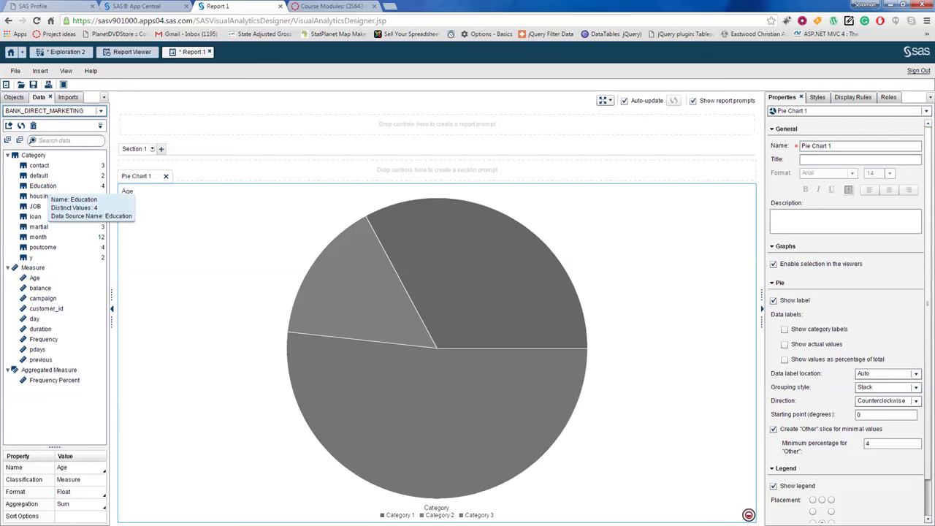
pyautogui.moveTo(36, 207); pyautogui.dragTo(376, 317)
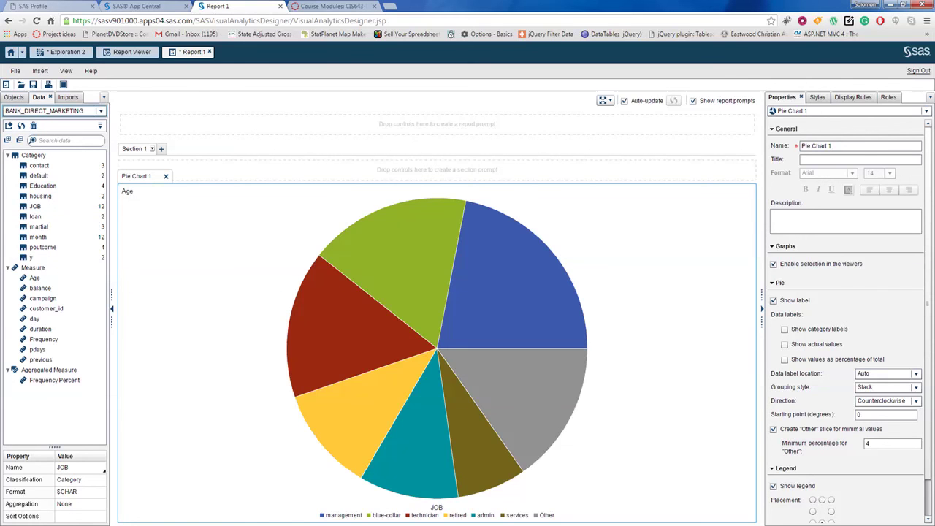
# Step: Select the technician, blue-collar, management, Other, services, admin. and retired slices, then deselect
pyautogui.click(289, 324)
pyautogui.click(384, 212)
pyautogui.click(553, 252)
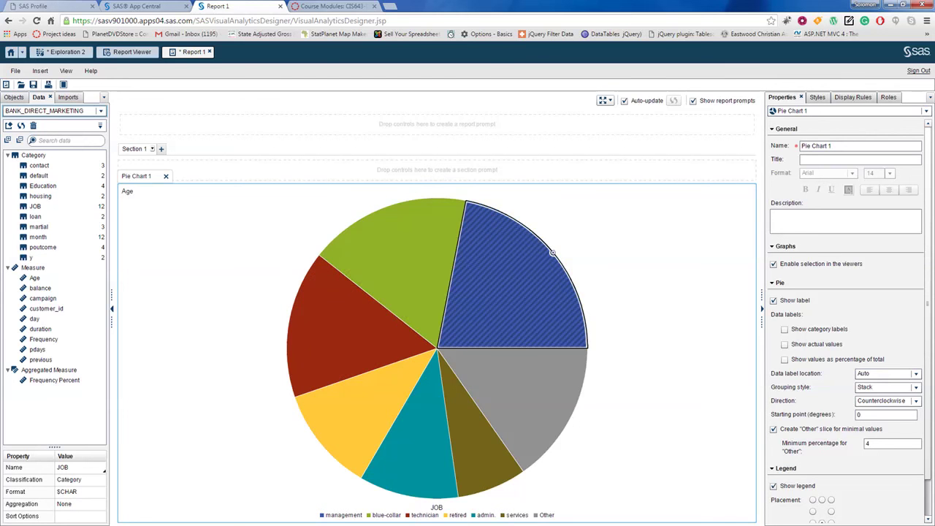
pyautogui.click(570, 418)
pyautogui.click(493, 488)
pyautogui.click(408, 497)
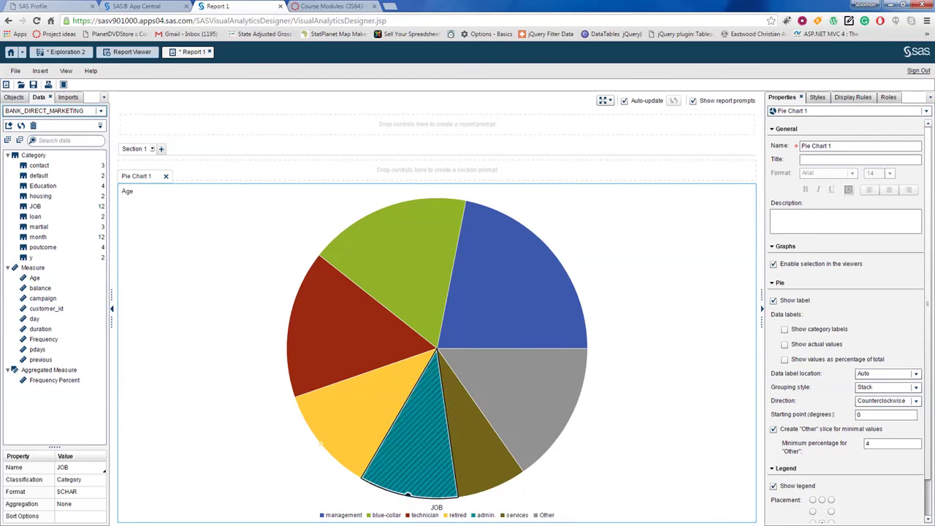
pyautogui.click(320, 444)
pyautogui.click(289, 324)
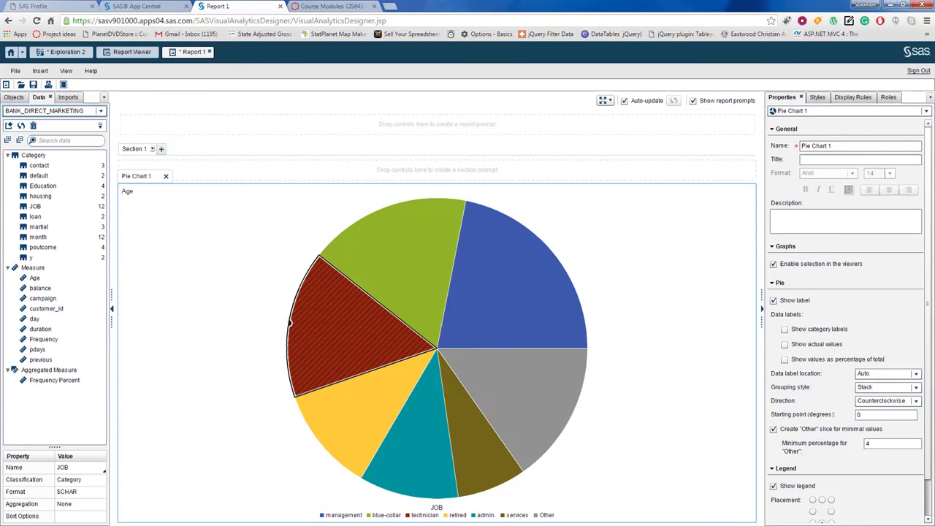
pyautogui.click(321, 472)
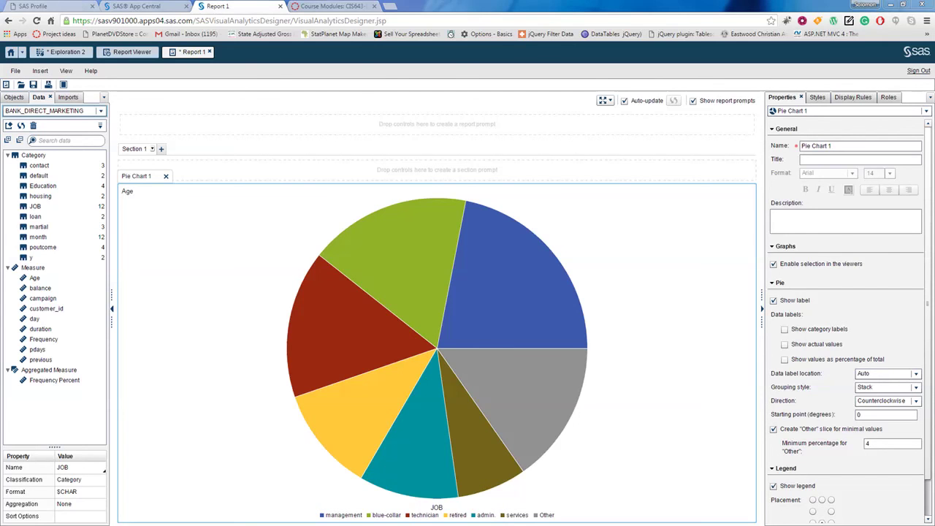
pyautogui.hotkey('alt', 'Tab')
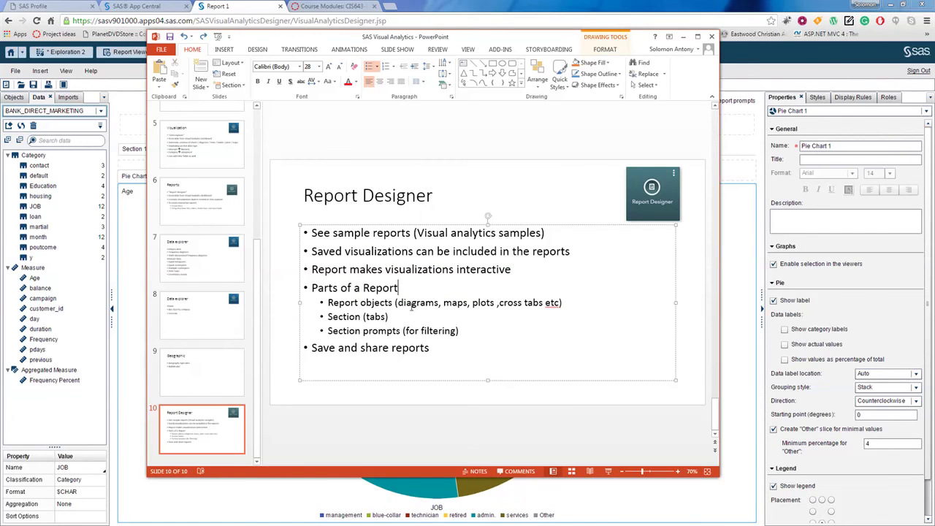
# Step: Highlight Report objects, Section and Section prompts on the slide, showing Section 1 and the pie in SAS
pyautogui.moveTo(329, 303); pyautogui.dragTo(385, 302)
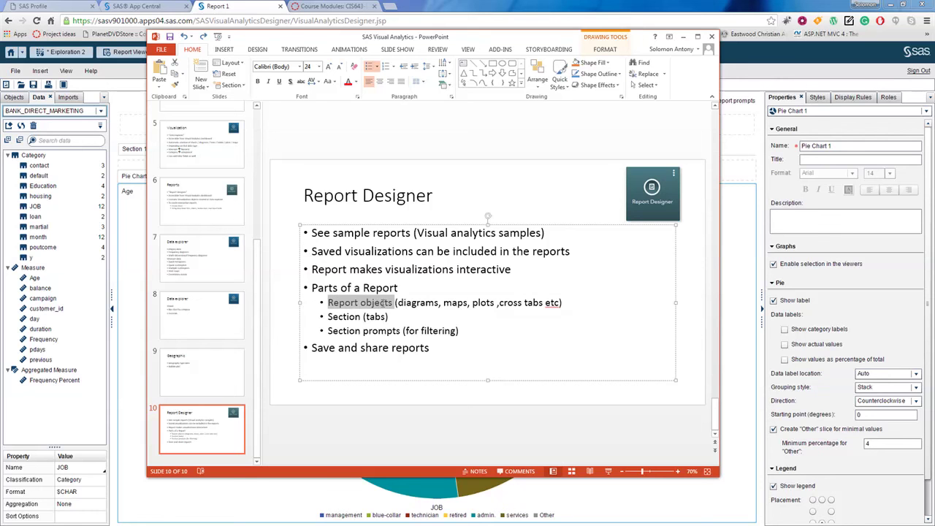
pyautogui.doubleClick(340, 316)
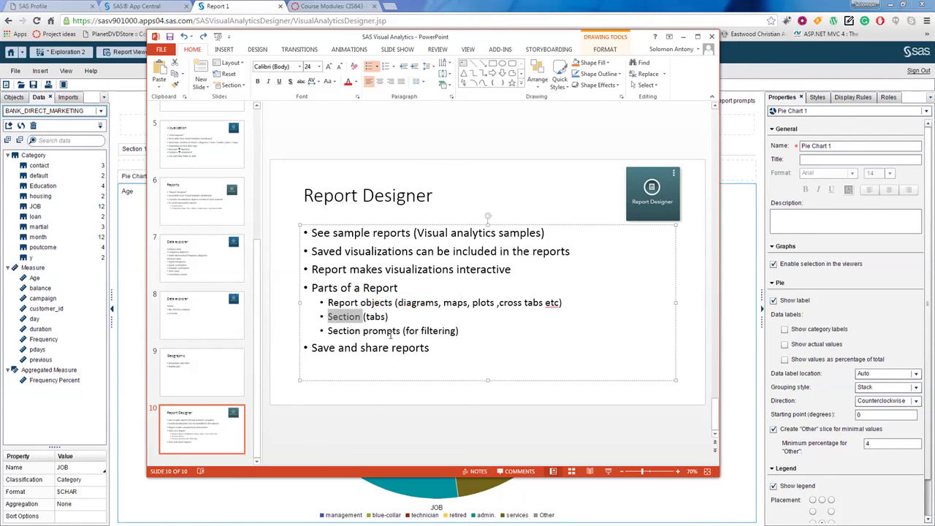
pyautogui.hotkey('alt', 'Tab')
pyautogui.click(135, 149)
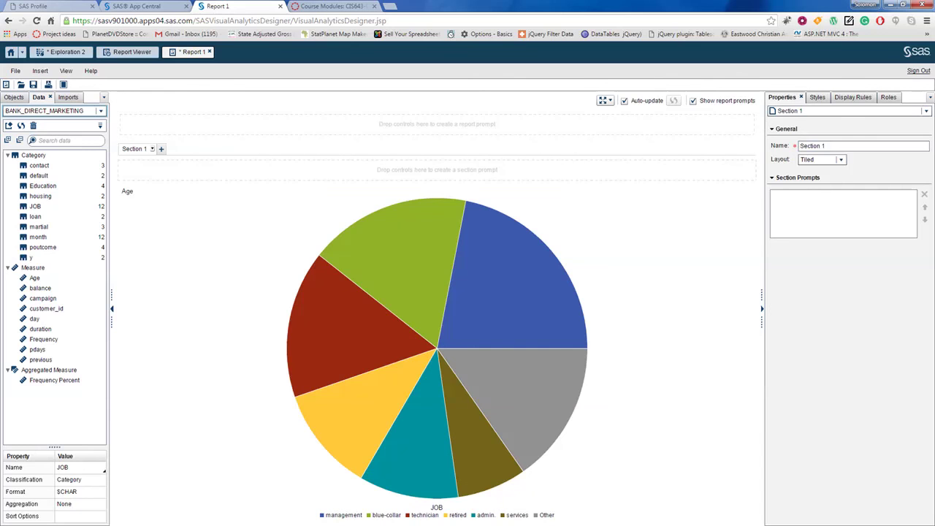
pyautogui.click(203, 242)
pyautogui.hotkey('alt', 'Tab')
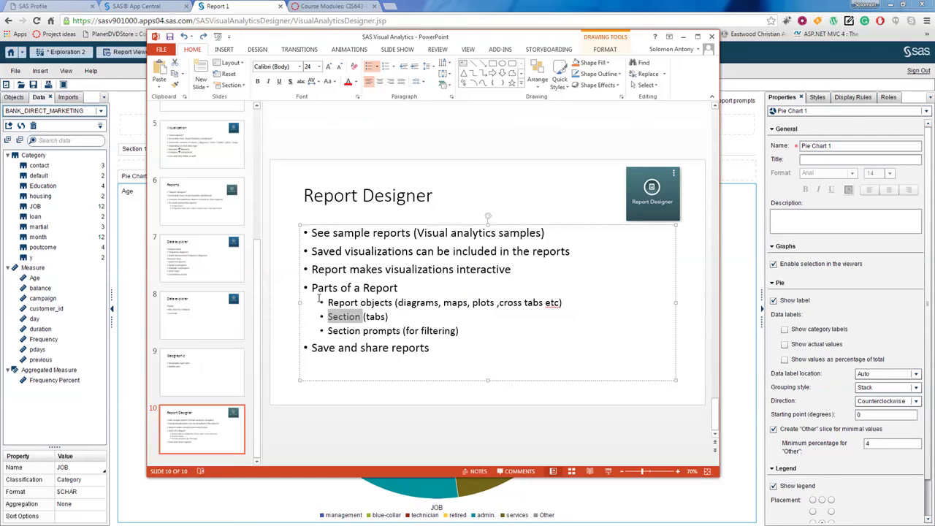
pyautogui.moveTo(329, 333); pyautogui.dragTo(400, 333)
# Step: Drag month onto the report, then cancel the Assign dialog, leaving the pie unchanged
pyautogui.hotkey('alt', 'Tab')
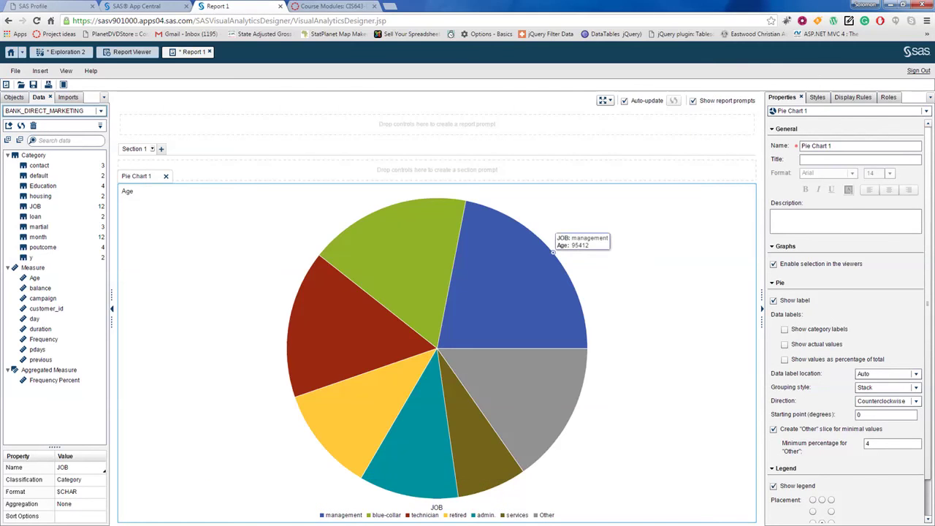
pyautogui.click(553, 253)
pyautogui.moveTo(320, 443)
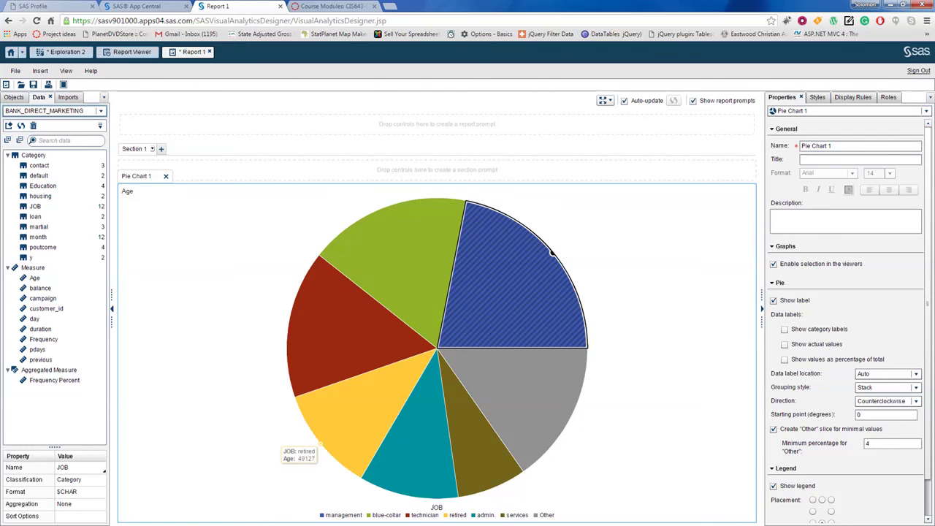
pyautogui.moveTo(288, 323)
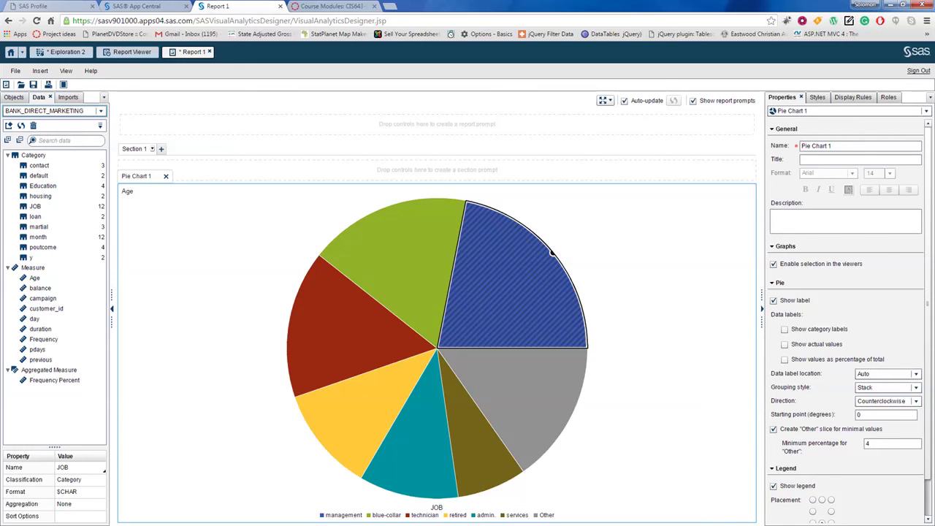
pyautogui.click(38, 237)
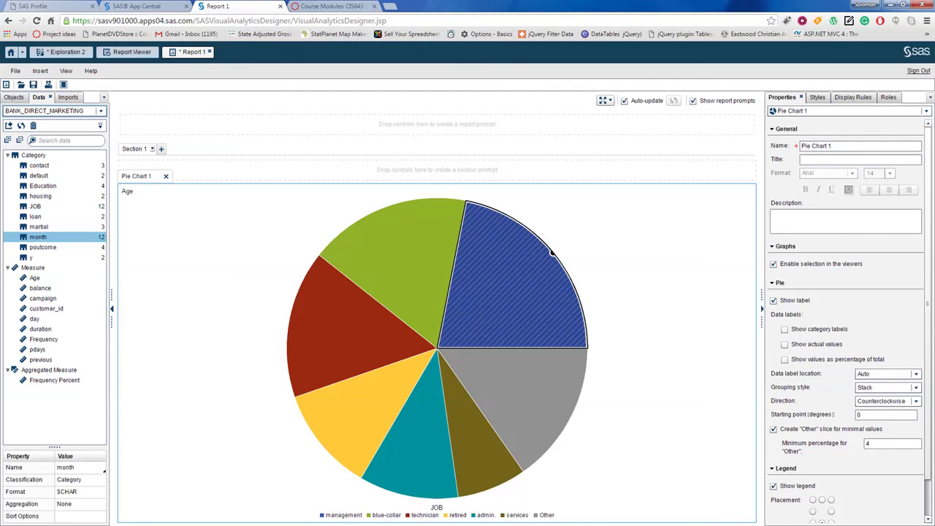
pyautogui.moveTo(38, 237); pyautogui.dragTo(140, 229)
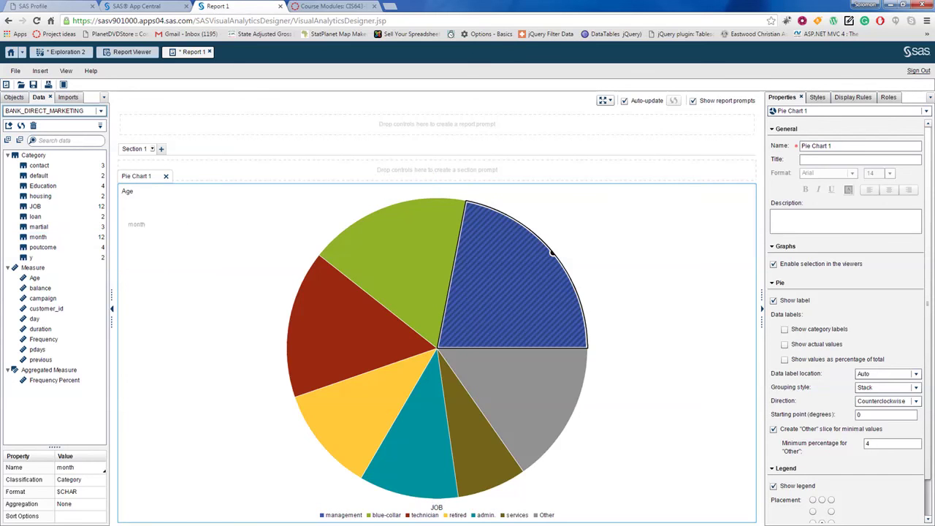
pyautogui.click(170, 179)
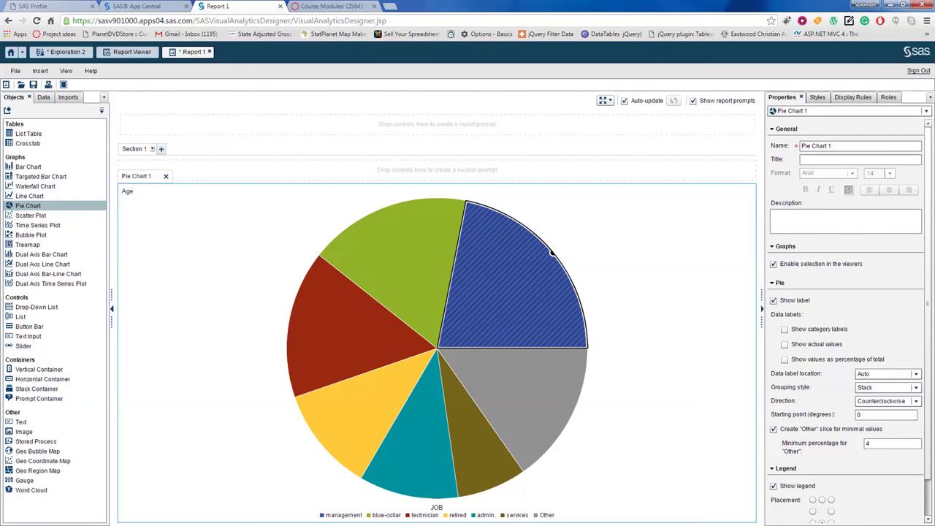
# Step: Add a Drop-Down List to the section prompts and assign month as its category
pyautogui.moveTo(37, 307); pyautogui.dragTo(319, 178)
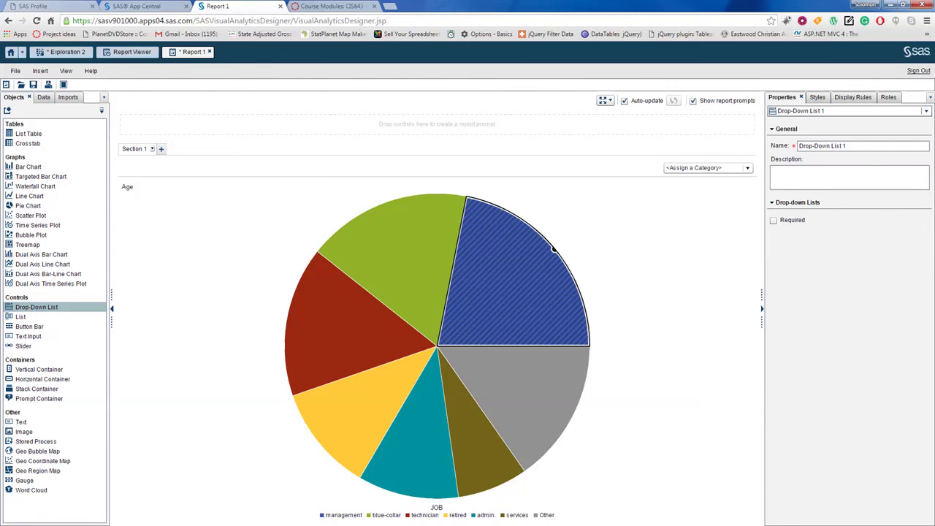
pyautogui.click(44, 98)
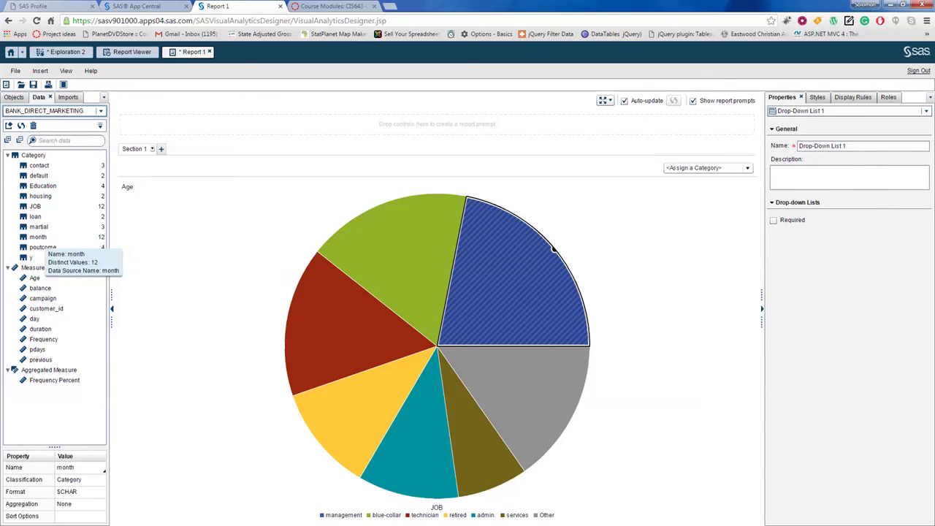
pyautogui.click(38, 236)
pyautogui.moveTo(38, 237)
pyautogui.mouseDown()
pyautogui.moveTo(532, 209)
pyautogui.moveTo(705, 162)
pyautogui.moveTo(705, 172)
pyautogui.mouseUp()
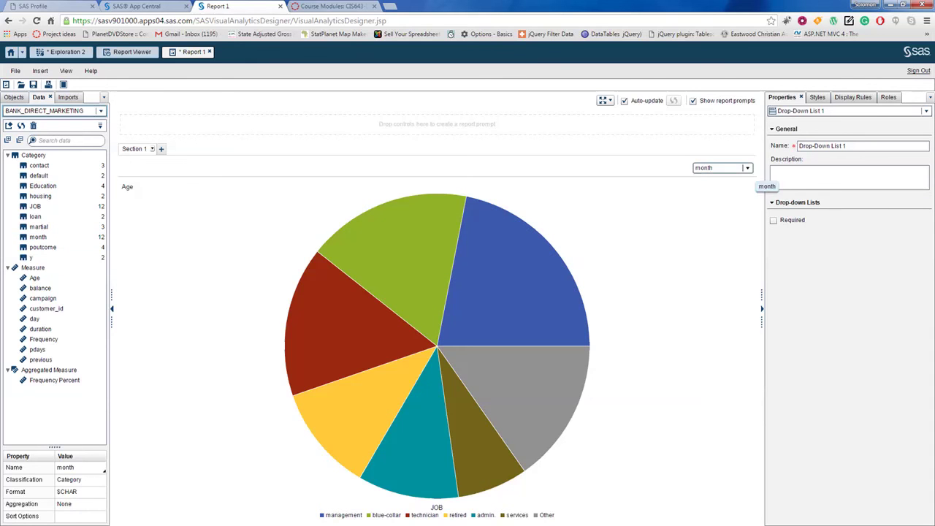
# Step: Filter the pie by apr, aug, dec, then jul, and begin Save As
pyautogui.click(747, 168)
pyautogui.click(709, 193)
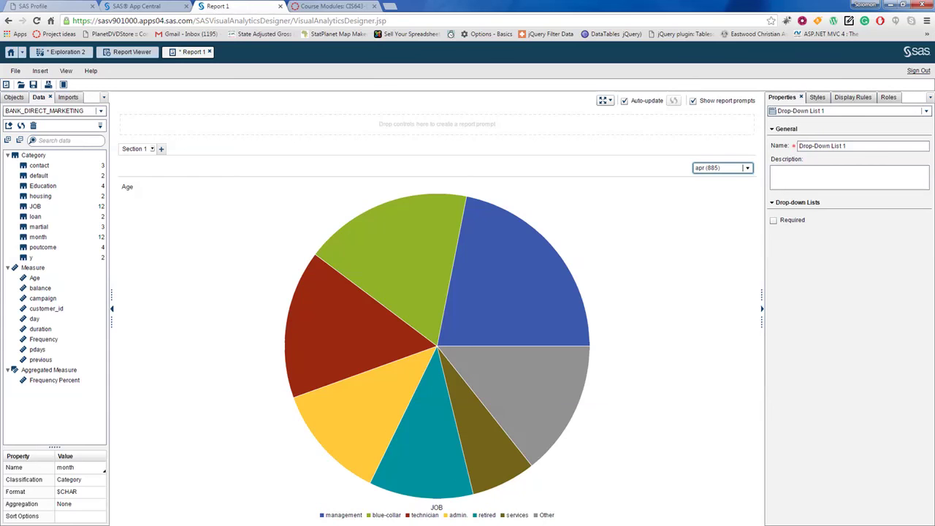
pyautogui.click(747, 168)
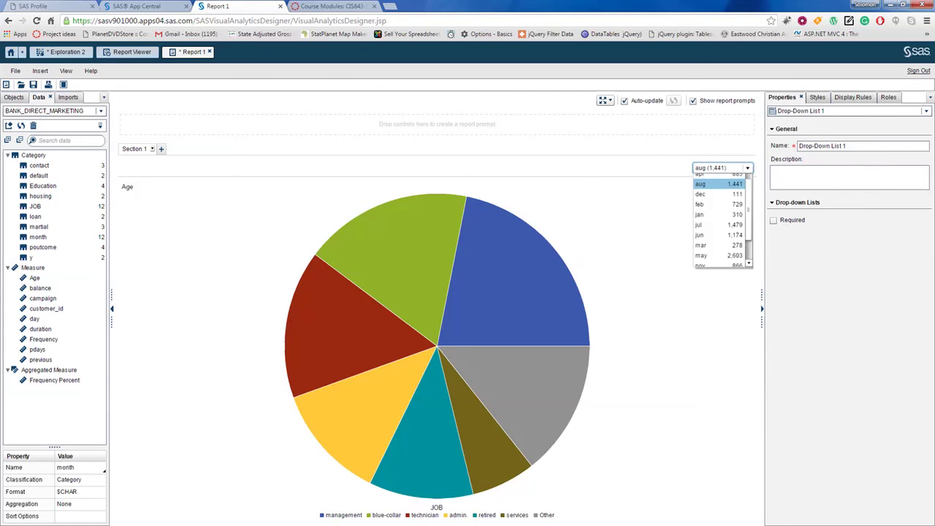
pyautogui.click(709, 193)
pyautogui.click(747, 168)
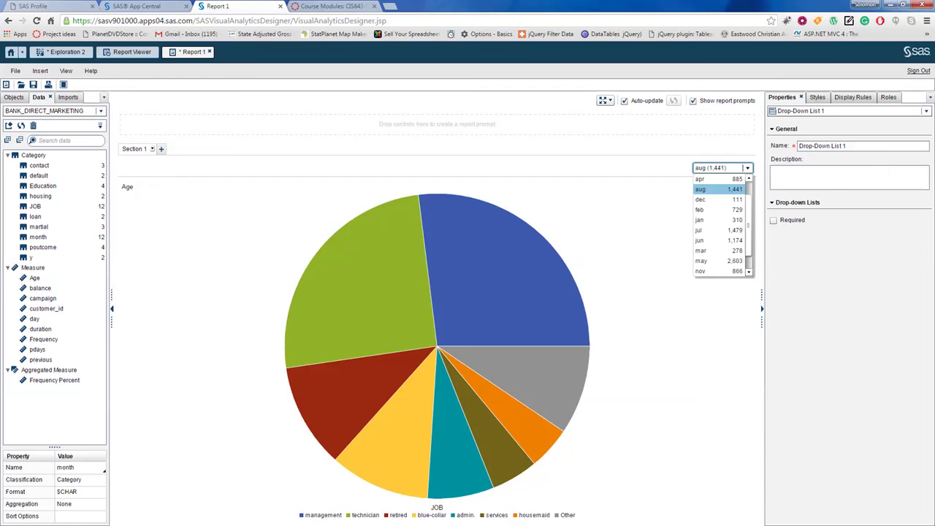
pyautogui.click(700, 200)
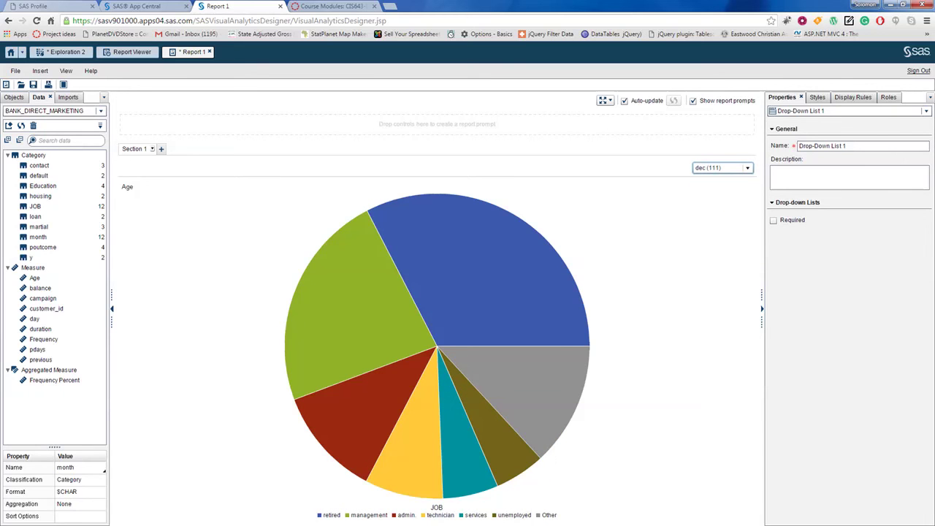
pyautogui.click(747, 168)
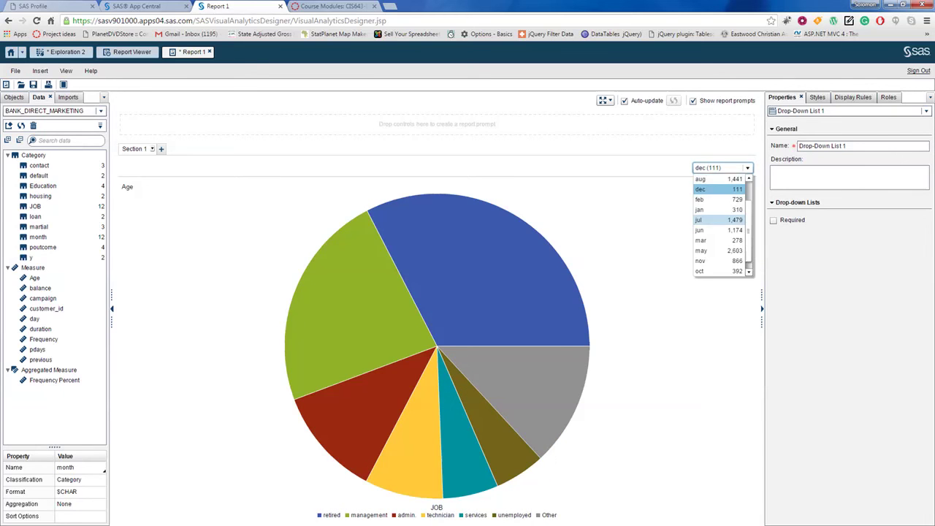
pyautogui.click(719, 220)
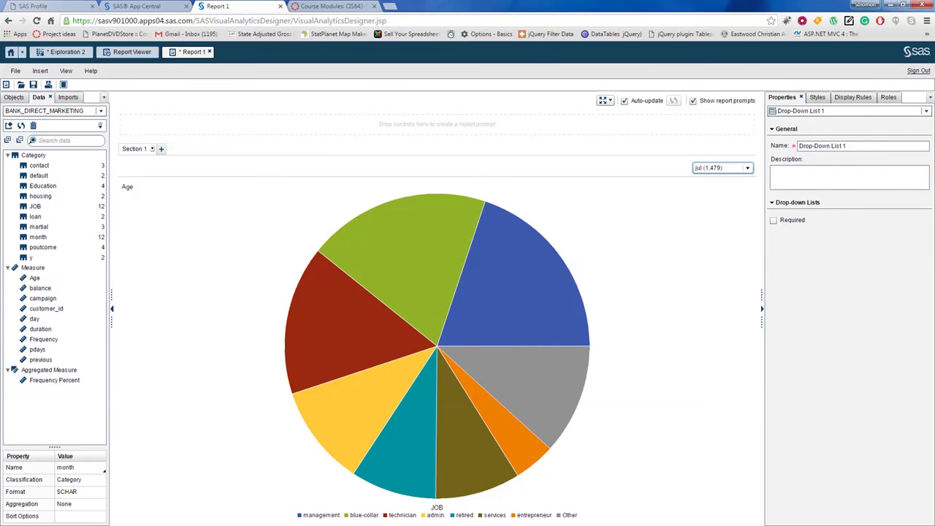
pyautogui.click(33, 84)
pyautogui.click(328, 393)
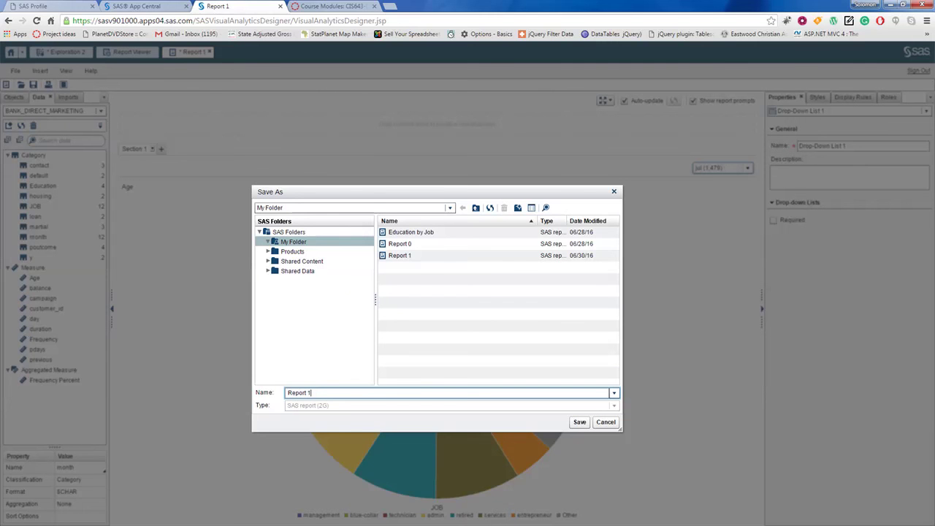
# Step: Rename the report to 'Report 2' and save it in My Folder
pyautogui.press('BackSpace')
pyautogui.write('2')
pyautogui.click(579, 422)
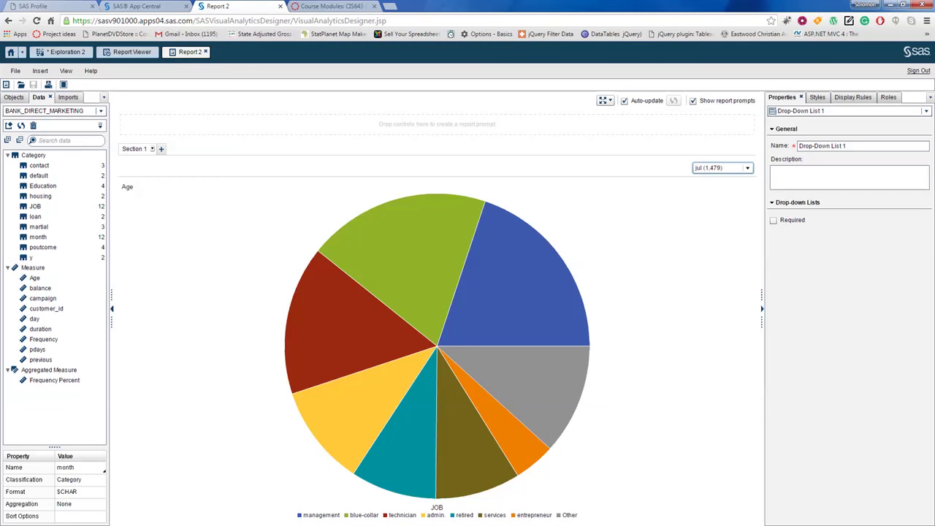